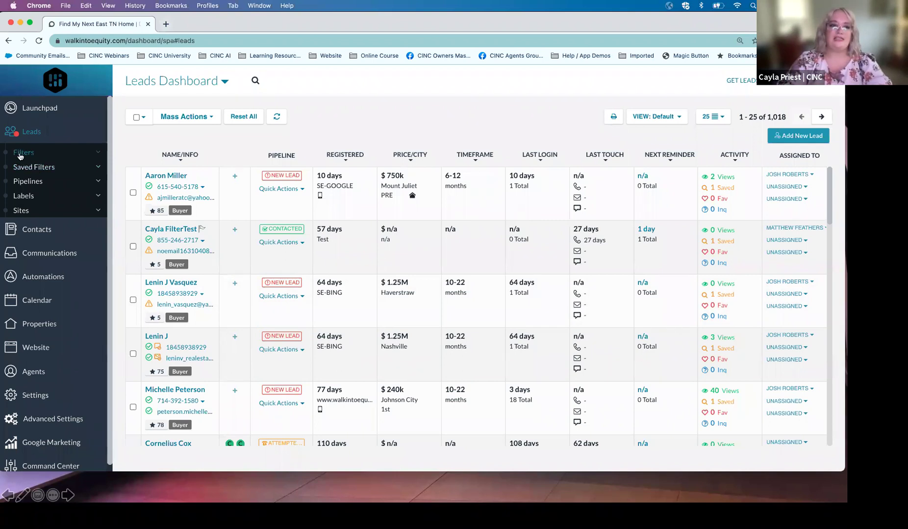
Step: Look through the Filters, Pipelines and Labels sections for the leads, collapsing each one again
{"action": "left_click", "coordinate": [21, 154]}
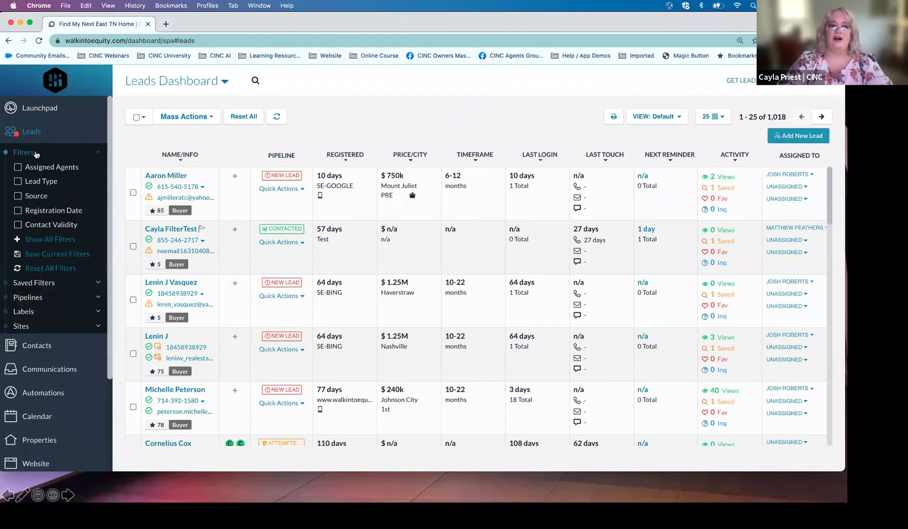
{"action": "left_click", "coordinate": [27, 155]}
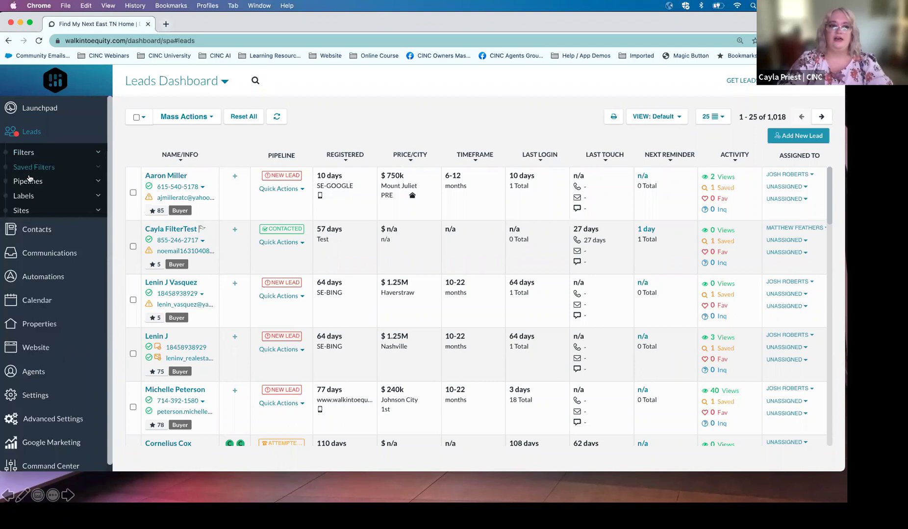
{"action": "left_click", "coordinate": [29, 182]}
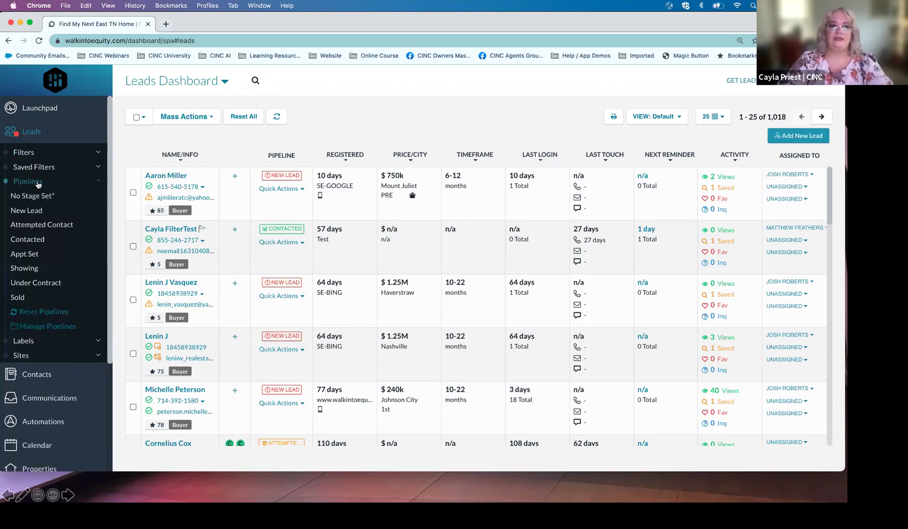
{"action": "left_click", "coordinate": [29, 182]}
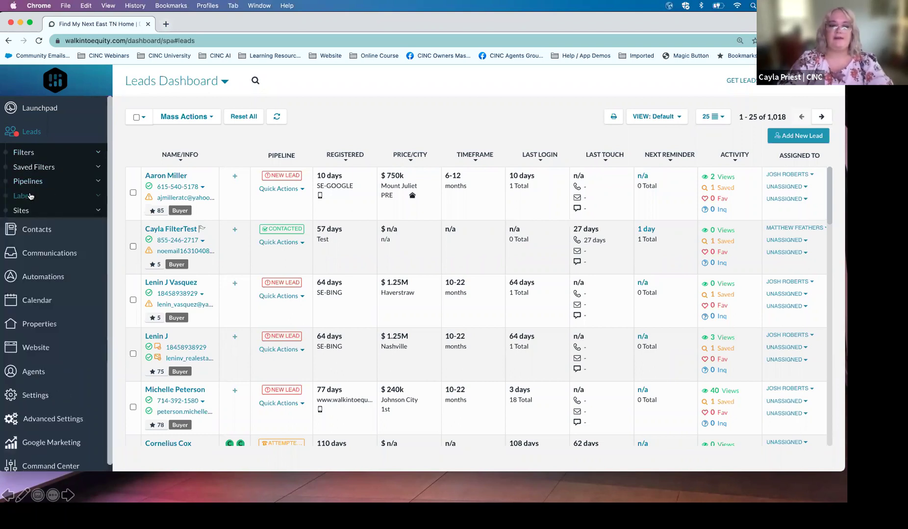
{"action": "left_click", "coordinate": [22, 196]}
{"action": "left_click", "coordinate": [24, 200]}
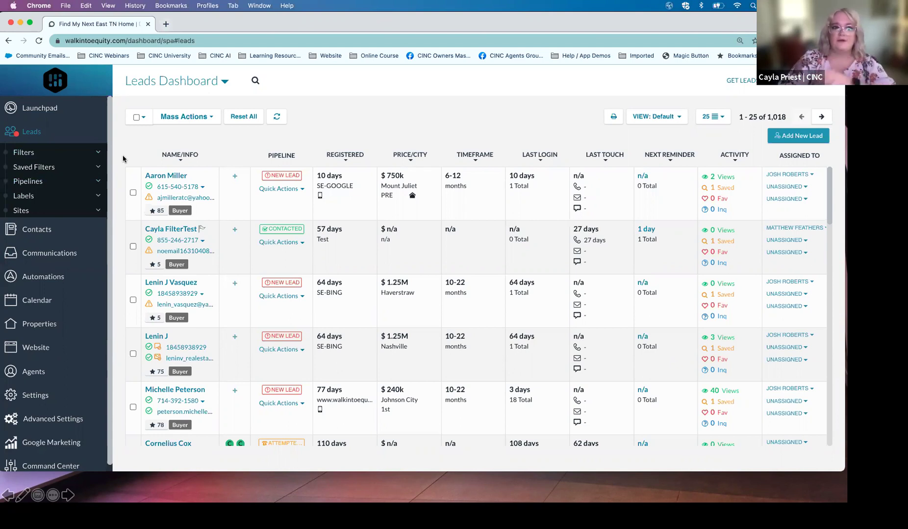
Step: View the complete list of available lead filters and collapse it again
{"action": "left_click", "coordinate": [39, 152]}
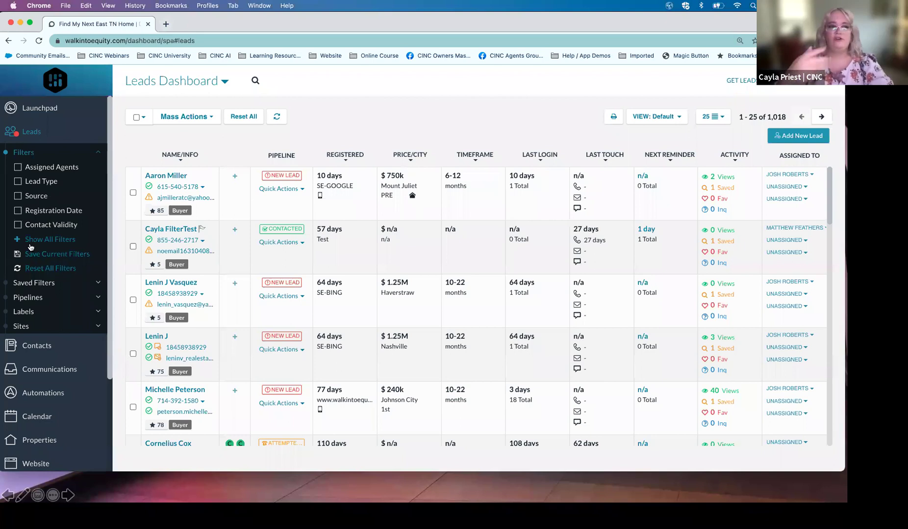
{"action": "left_click", "coordinate": [46, 243]}
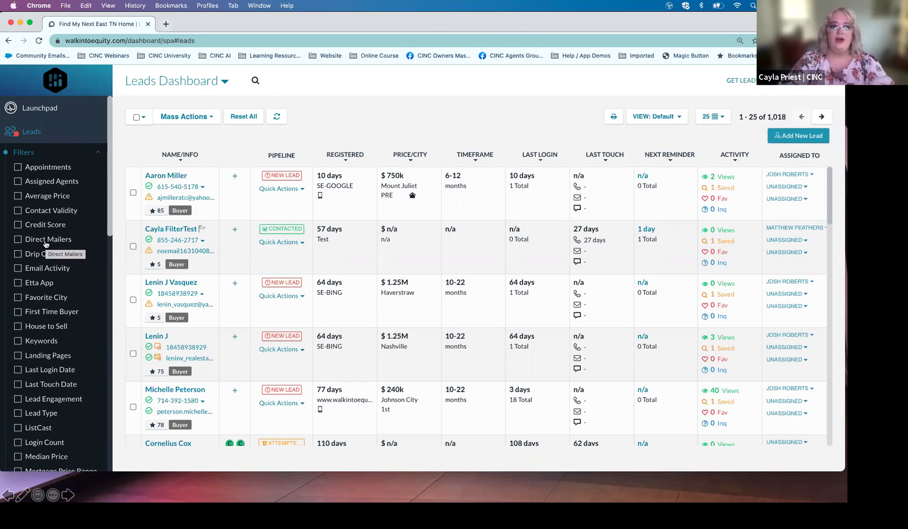
{"action": "left_click", "coordinate": [27, 157]}
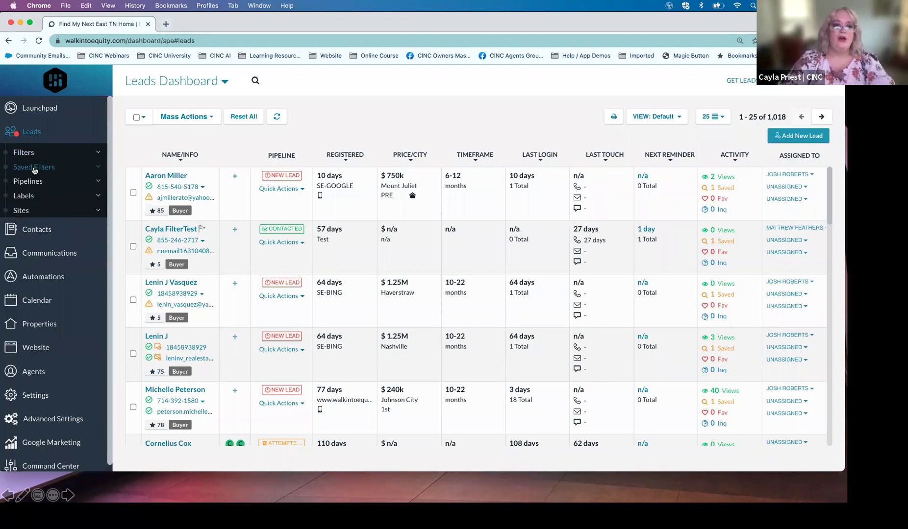
Step: Apply the saved filter P1– Call Now! and review its leads and the first lead's pipeline stage options
{"action": "left_click", "coordinate": [34, 167]}
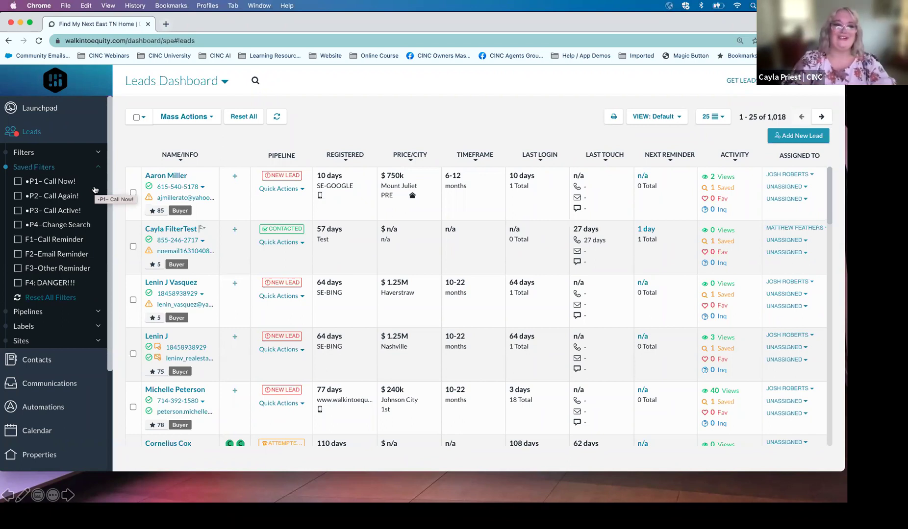
{"action": "left_click", "coordinate": [45, 180]}
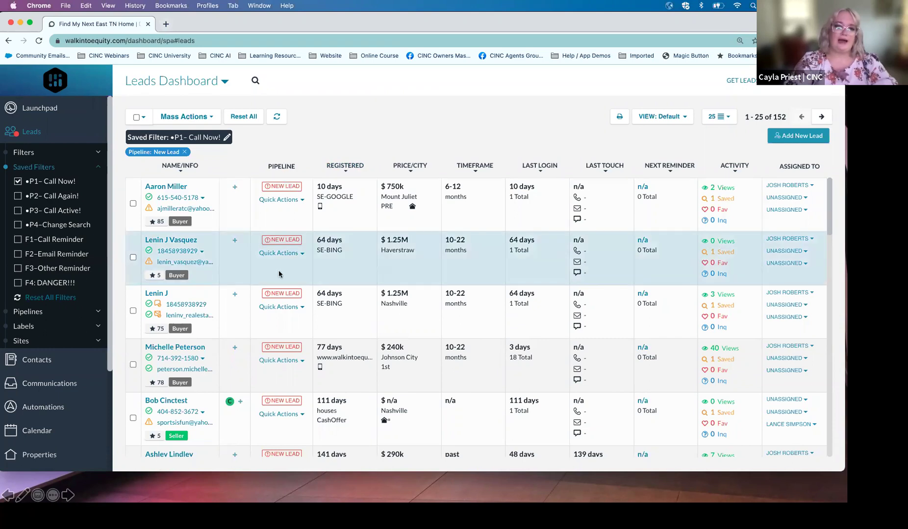
{"action": "scroll", "coordinate": [278, 274], "scroll_direction": "down", "scroll_amount": 5}
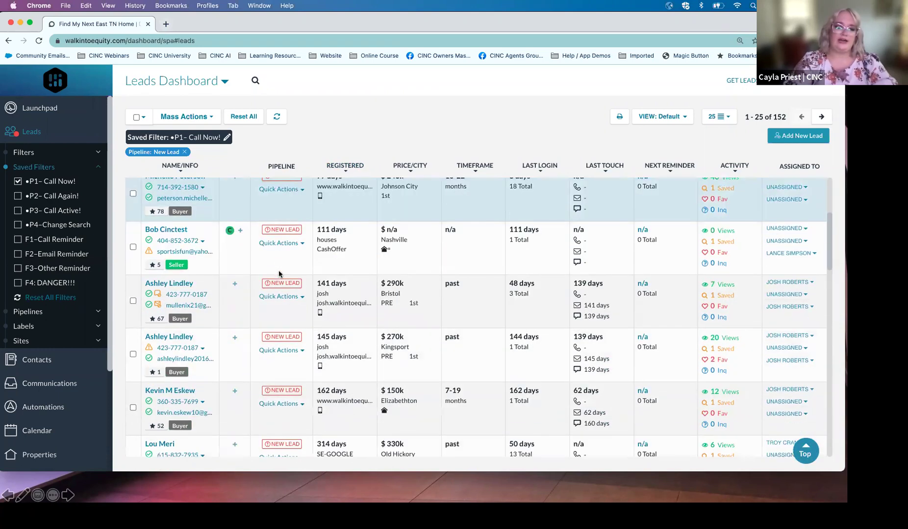
{"action": "scroll", "coordinate": [279, 274], "scroll_direction": "down", "scroll_amount": 5}
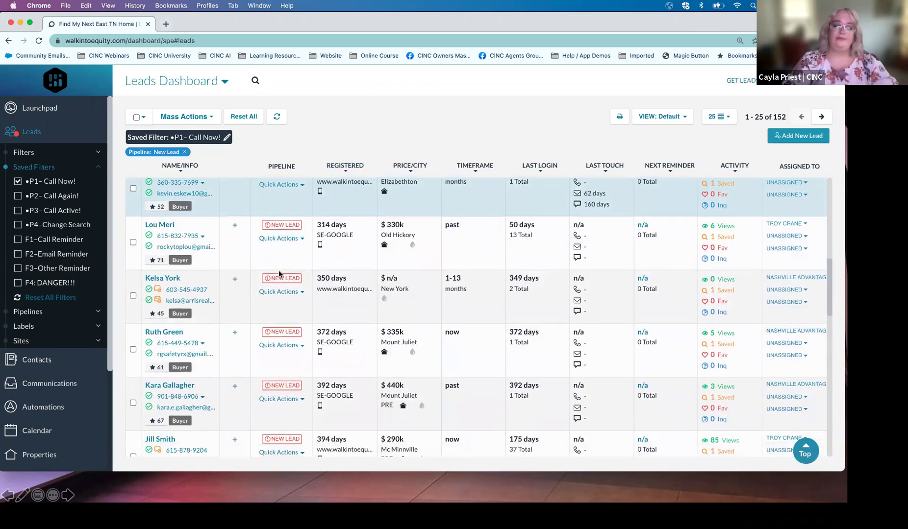
{"action": "scroll", "coordinate": [279, 275], "scroll_direction": "up", "scroll_amount": 5}
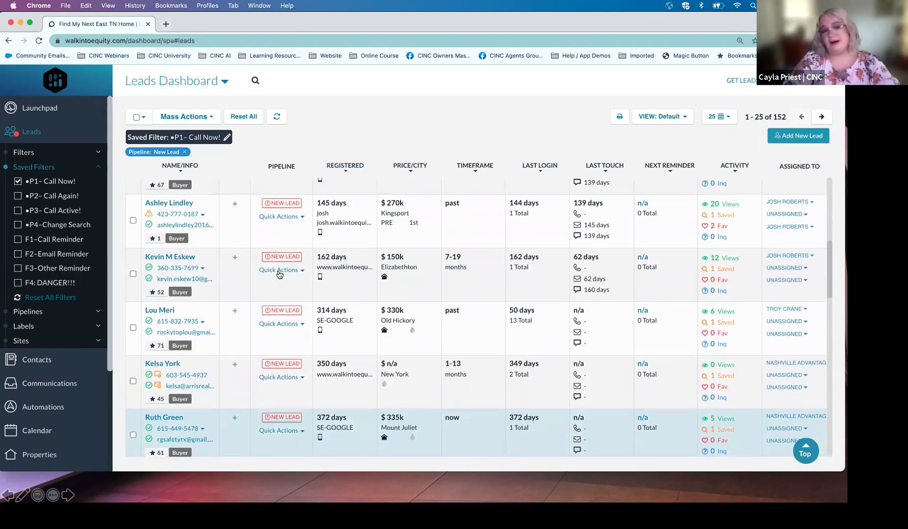
{"action": "scroll", "coordinate": [279, 275], "scroll_direction": "up", "scroll_amount": 5}
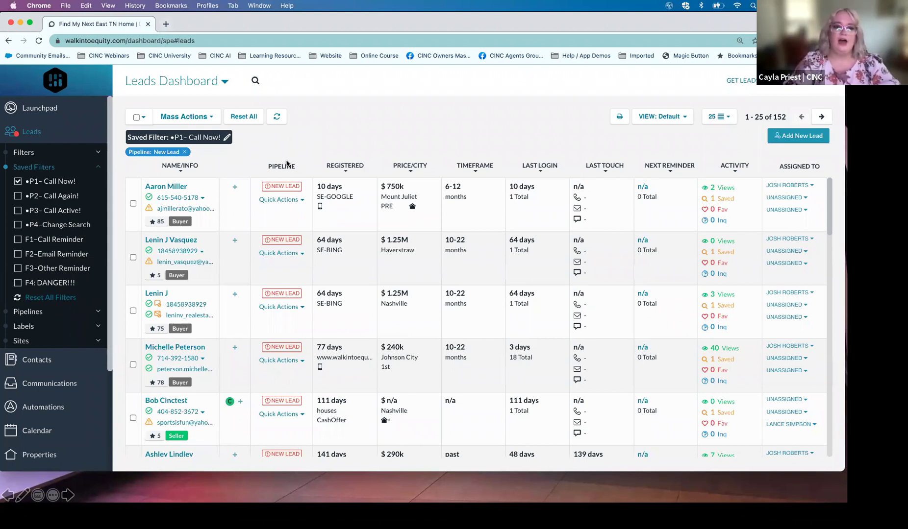
{"action": "left_click", "coordinate": [284, 185]}
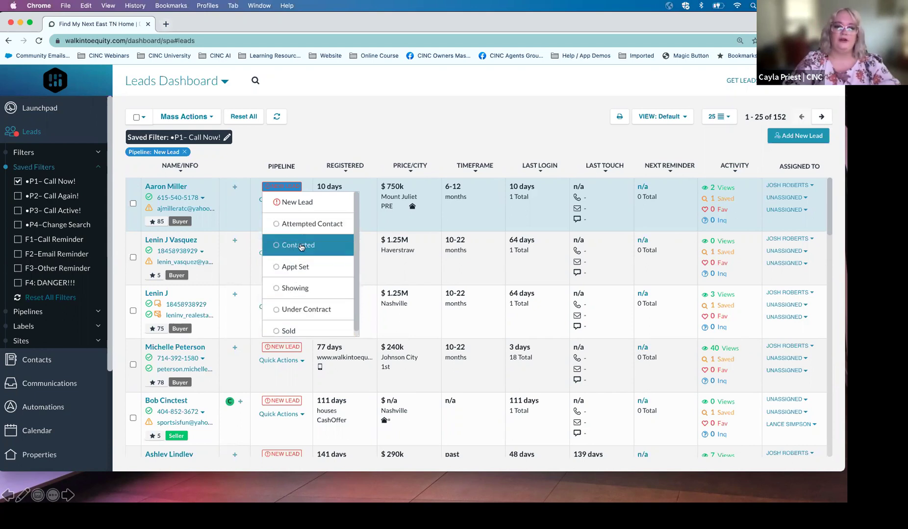
{"action": "left_click", "coordinate": [328, 128]}
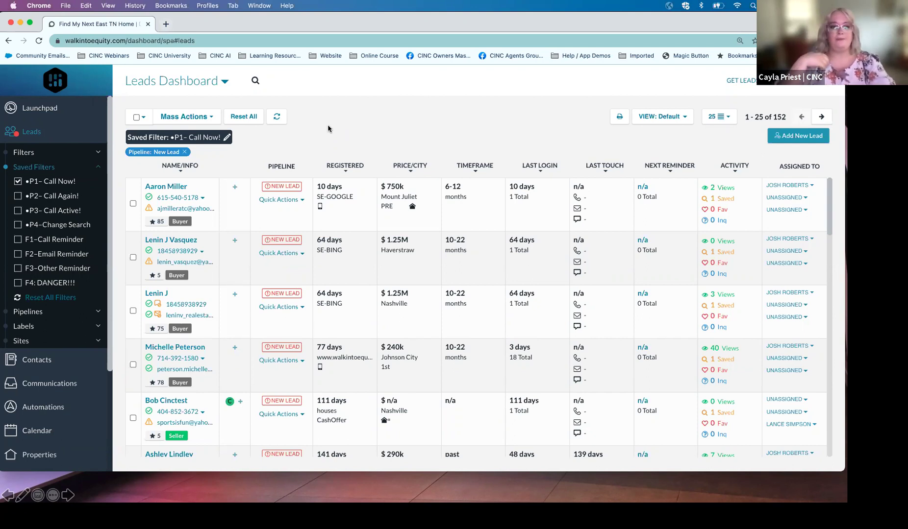
Step: Change the Nashville seller lead's pipeline stage to Attempted Contact and refresh the filtered list
{"action": "scroll", "coordinate": [246, 317], "scroll_direction": "down", "scroll_amount": 3}
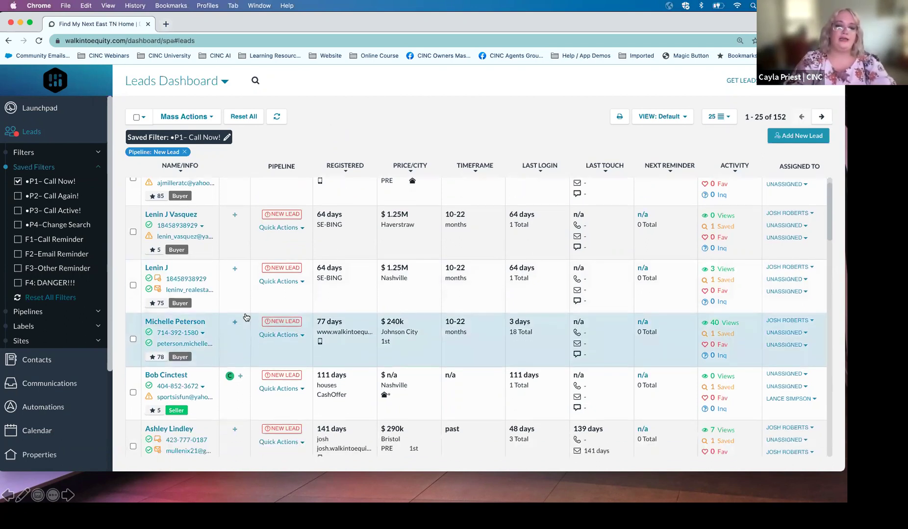
{"action": "scroll", "coordinate": [246, 317], "scroll_direction": "down", "scroll_amount": 2}
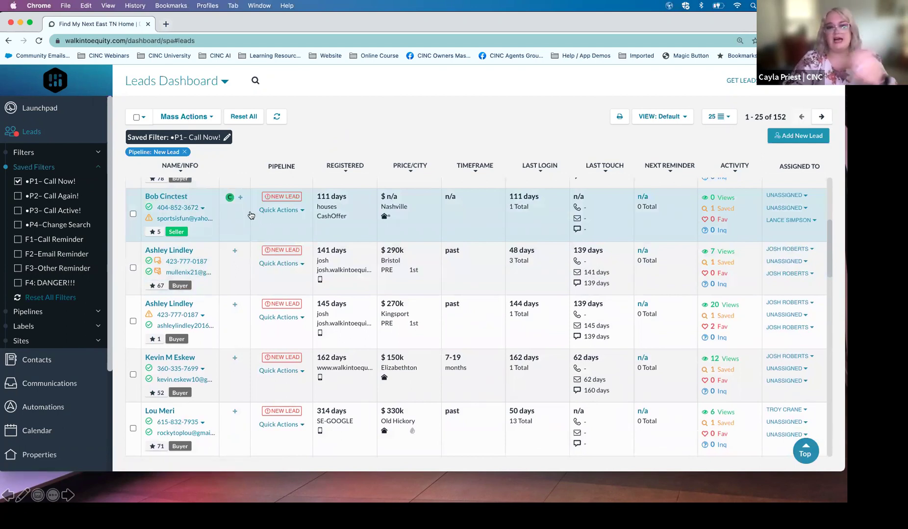
{"action": "left_click", "coordinate": [282, 197]}
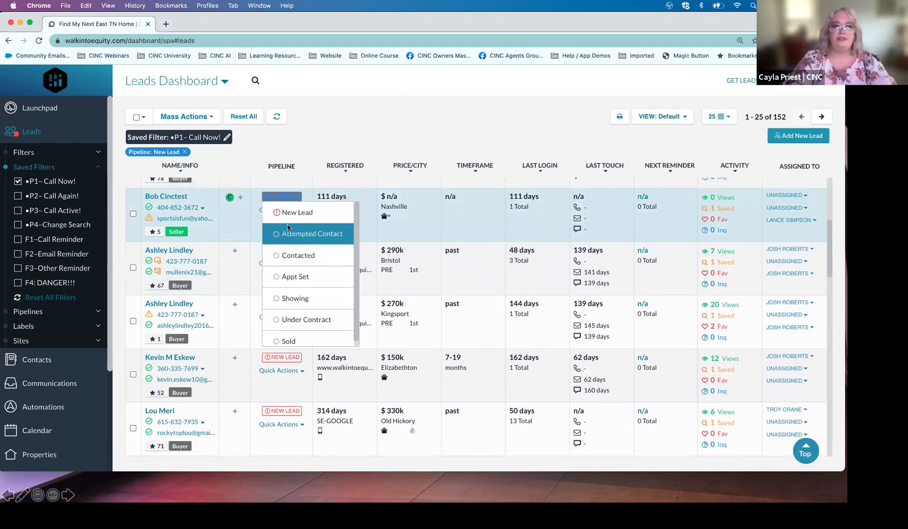
{"action": "left_click", "coordinate": [287, 228]}
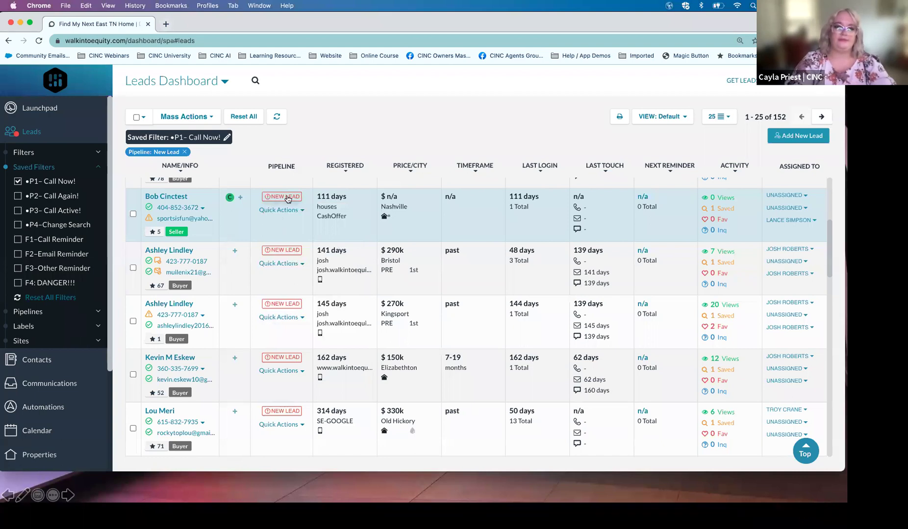
{"action": "left_click", "coordinate": [288, 197]}
{"action": "left_click", "coordinate": [292, 231]}
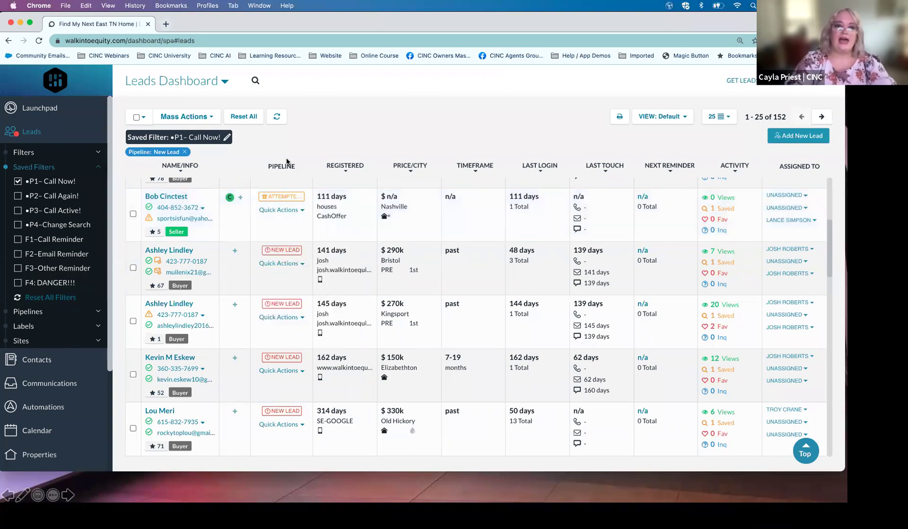
{"action": "left_click", "coordinate": [277, 120]}
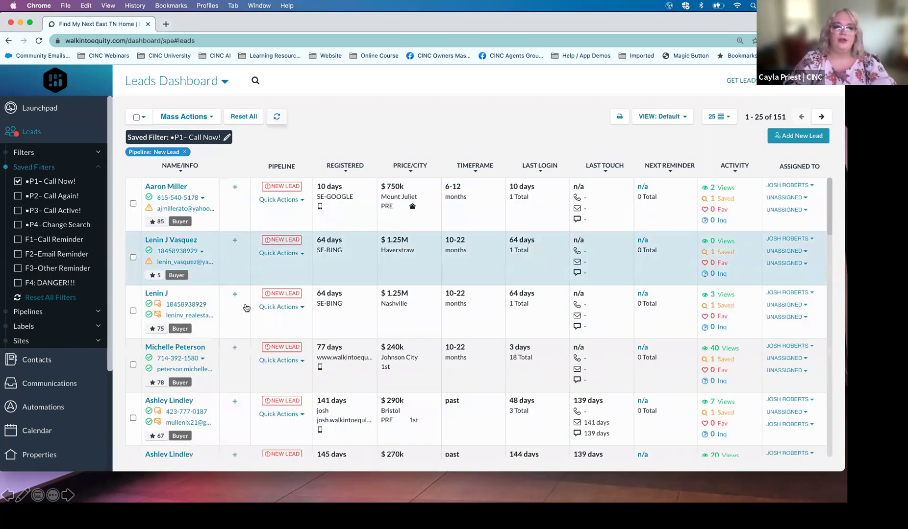
{"action": "scroll", "coordinate": [246, 308], "scroll_direction": "down", "scroll_amount": 3}
{"action": "scroll", "coordinate": [246, 308], "scroll_direction": "up", "scroll_amount": 1}
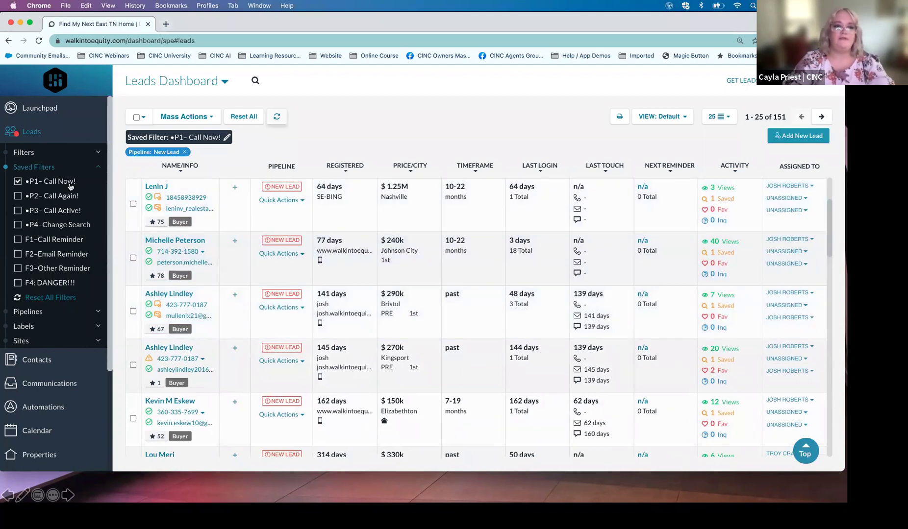
Step: View the saved filter P2– Call Again! and switch to the saved filter P3– Call Active!
{"action": "left_click", "coordinate": [43, 197]}
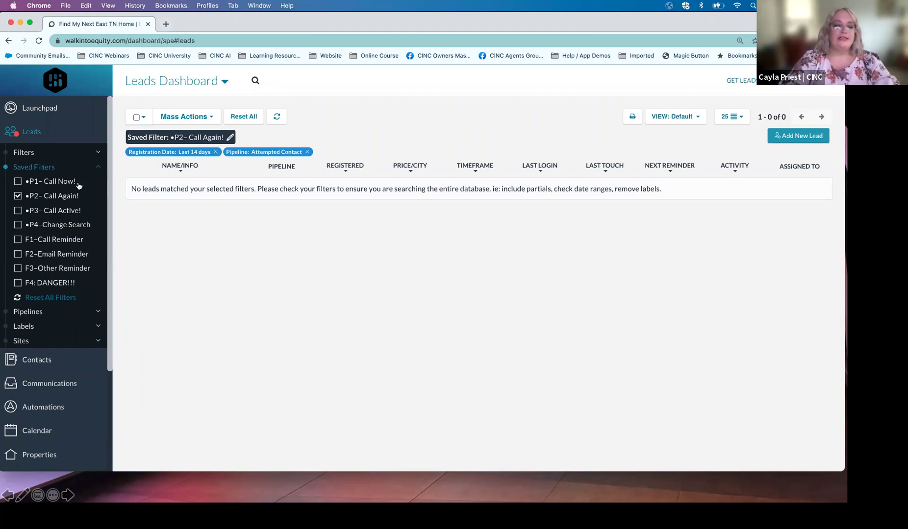
{"action": "left_click", "coordinate": [58, 212]}
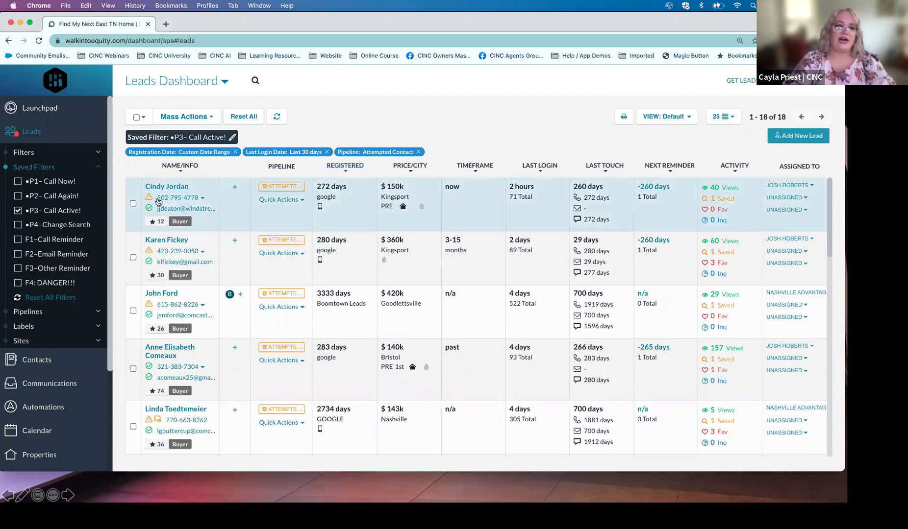
Step: Try toggling the first lead's phone number to valid and switch it back to invalid
{"action": "mouse_move", "coordinate": [147, 202]}
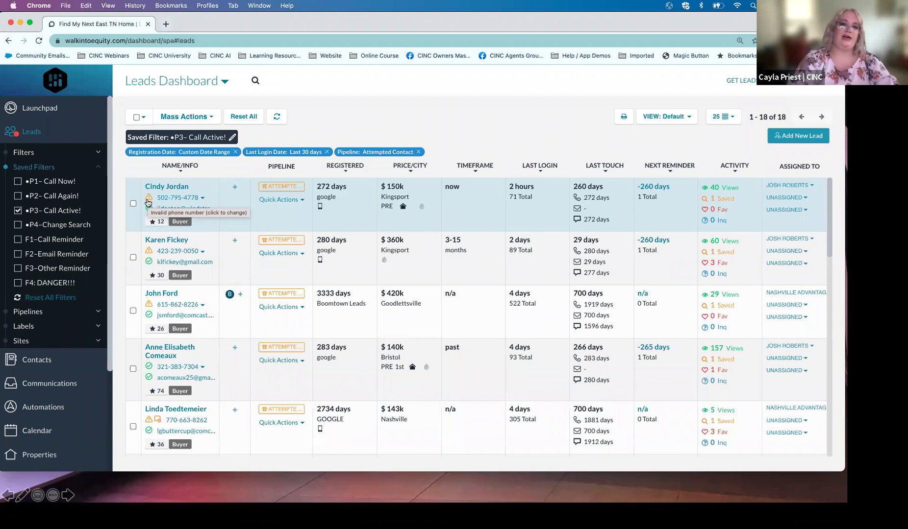
{"action": "left_click", "coordinate": [148, 200]}
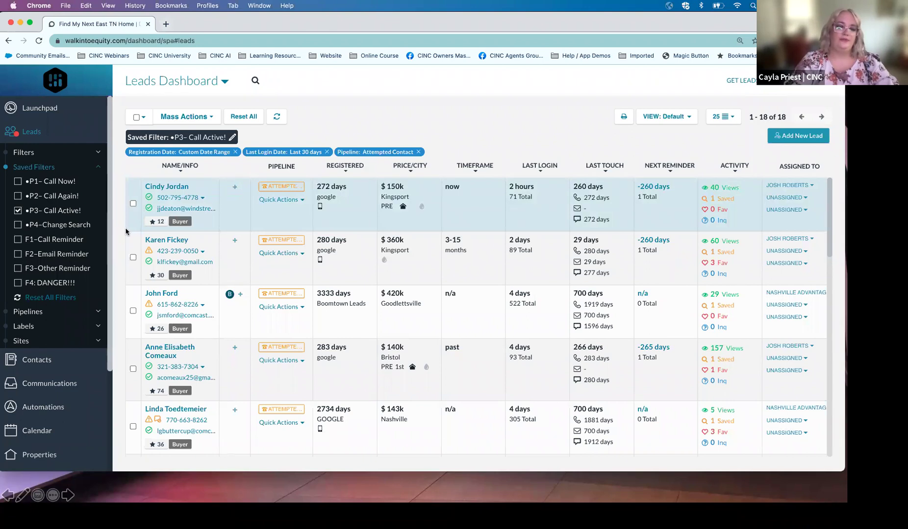
{"action": "left_click", "coordinate": [150, 198]}
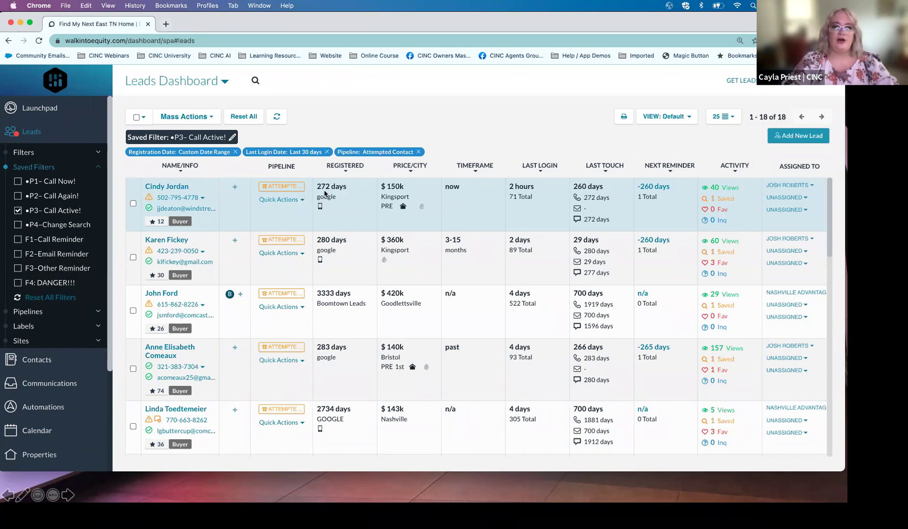
Step: Sort the P3– Call Active! leads by registration date, Most Recent first
{"action": "left_click", "coordinate": [344, 167]}
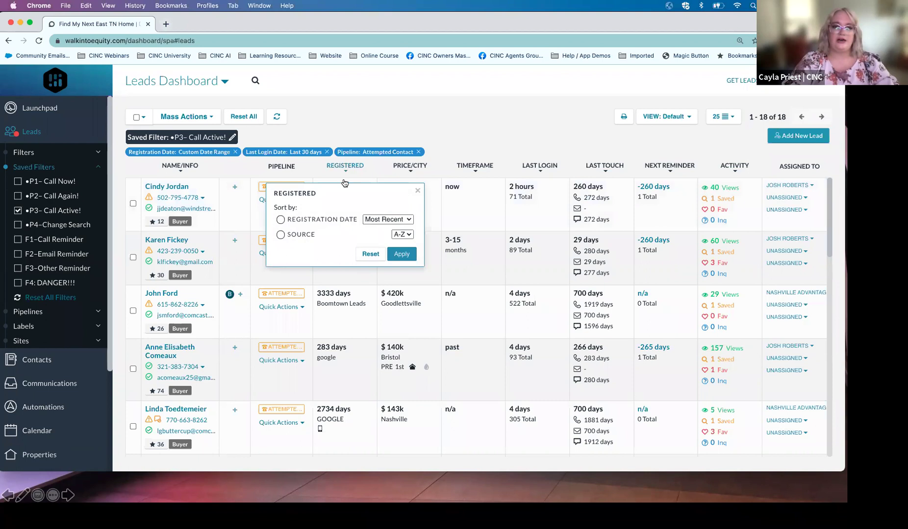
{"action": "left_click", "coordinate": [337, 220]}
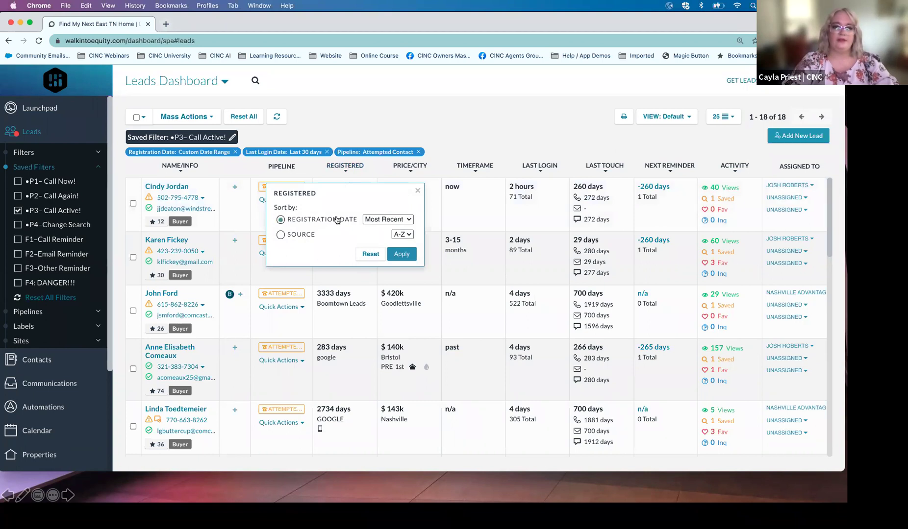
{"action": "left_click", "coordinate": [394, 254]}
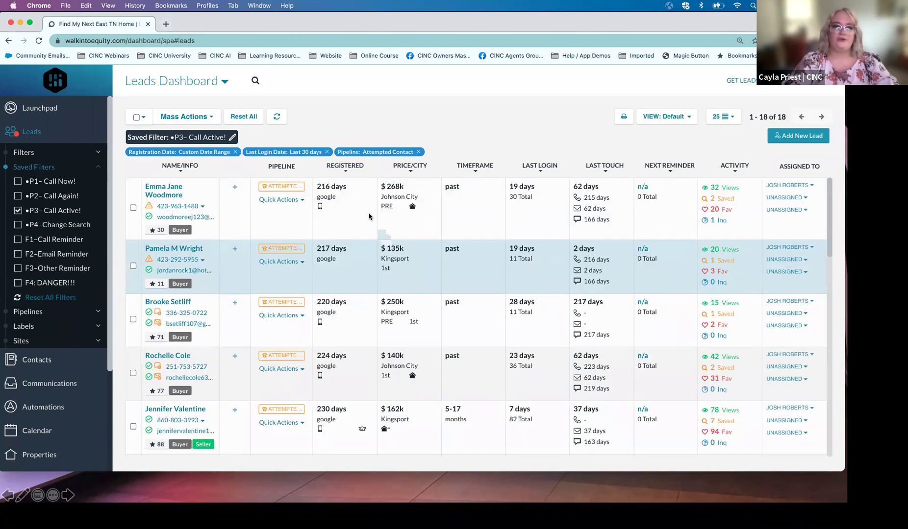
{"action": "left_click", "coordinate": [347, 168]}
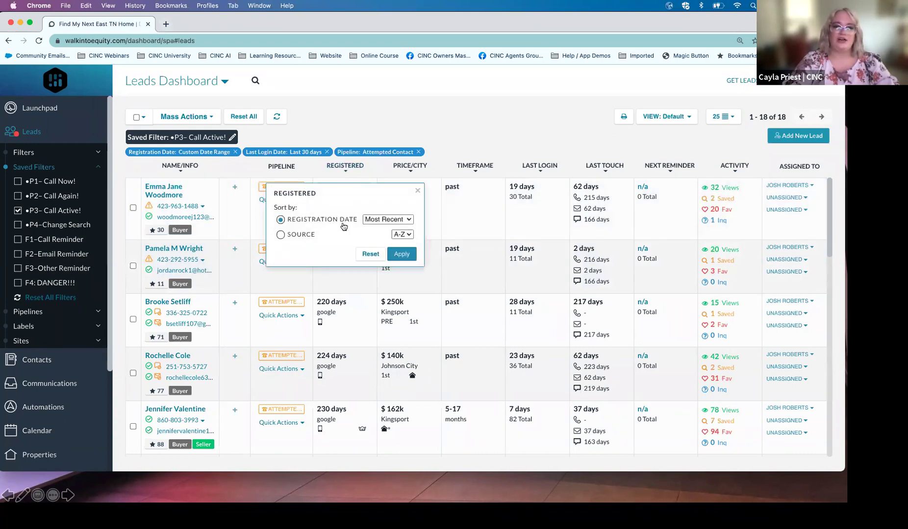
{"action": "left_click", "coordinate": [403, 254]}
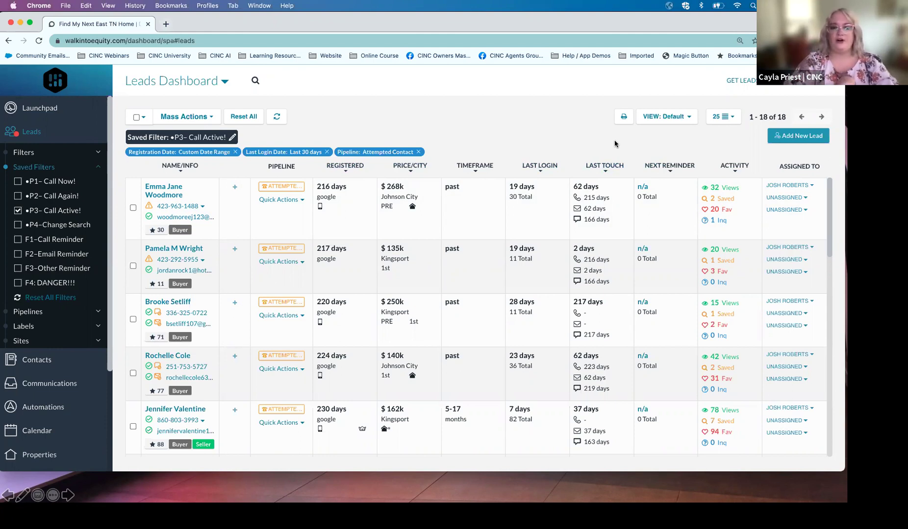
Step: Sort the filtered leads by Last Call, with never-called leads and the oldest calls first
{"action": "left_click", "coordinate": [607, 167]}
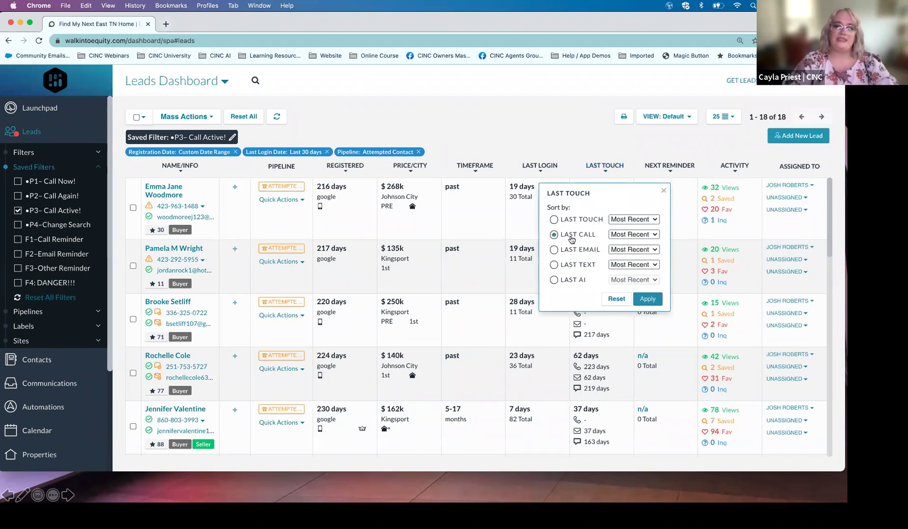
{"action": "left_click", "coordinate": [629, 235]}
{"action": "left_click", "coordinate": [630, 246]}
{"action": "left_click", "coordinate": [647, 298]}
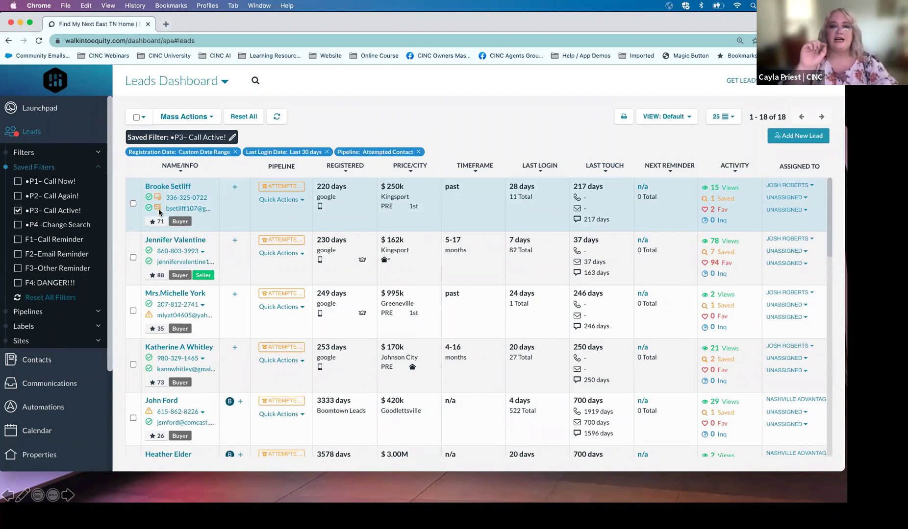
Step: Sort the P3– Call Active! leads by registration date, Most Recent first, and re-sort them by last login, Most Recent first
{"action": "mouse_move", "coordinate": [159, 212]}
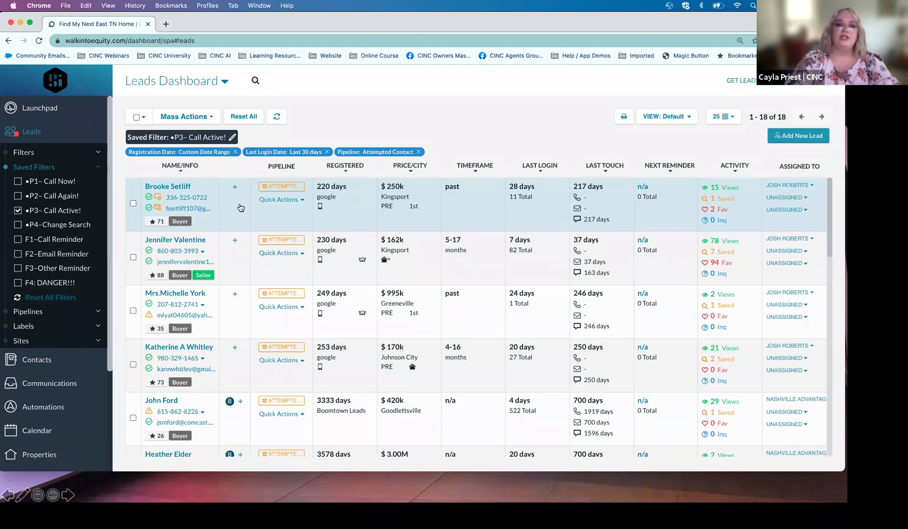
{"action": "left_click", "coordinate": [346, 167]}
{"action": "left_click", "coordinate": [337, 218]}
{"action": "left_click", "coordinate": [401, 254]}
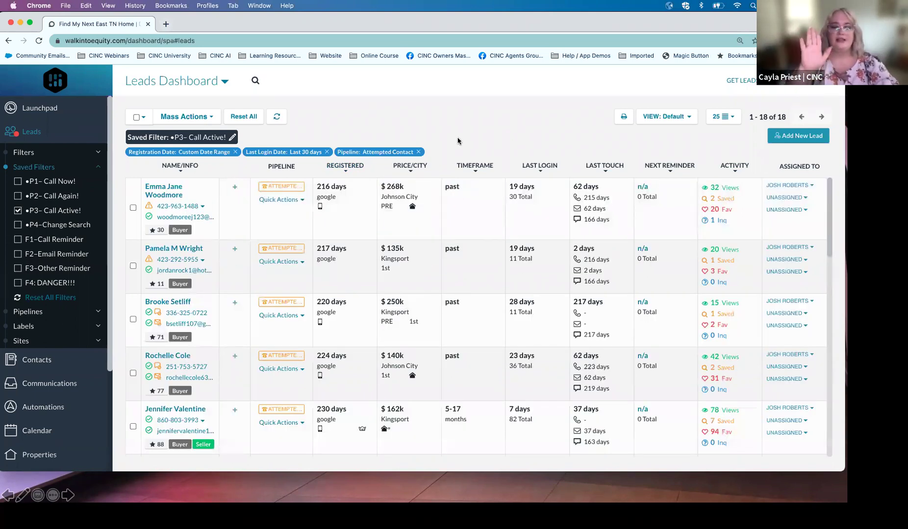
{"action": "left_click", "coordinate": [346, 169]}
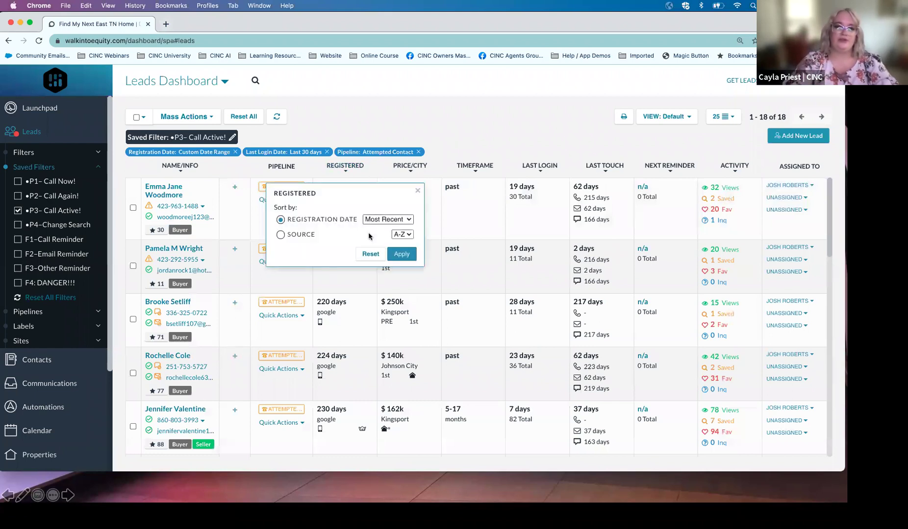
{"action": "left_click", "coordinate": [402, 254]}
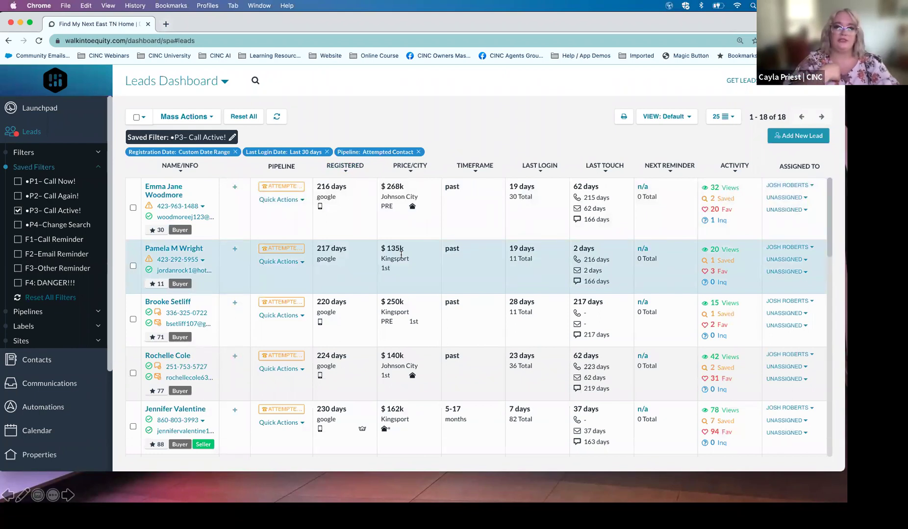
{"action": "left_click", "coordinate": [548, 169]}
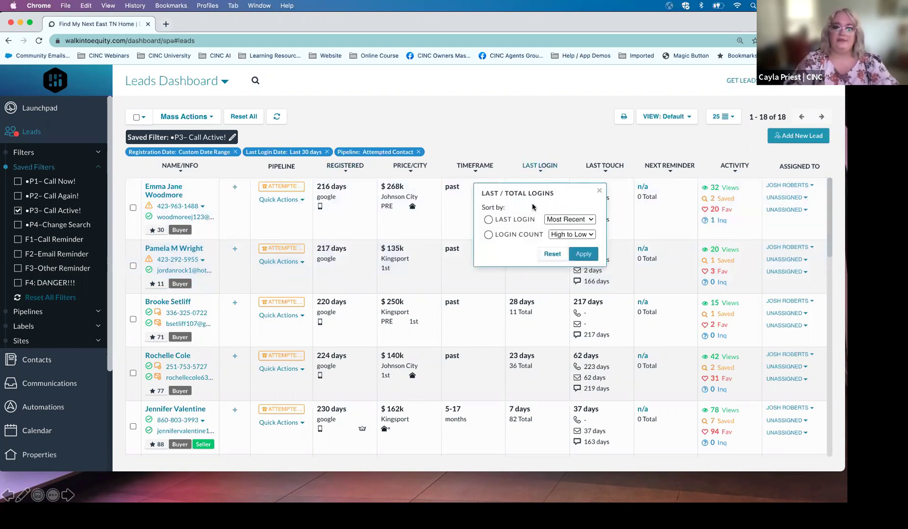
{"action": "left_click", "coordinate": [583, 254]}
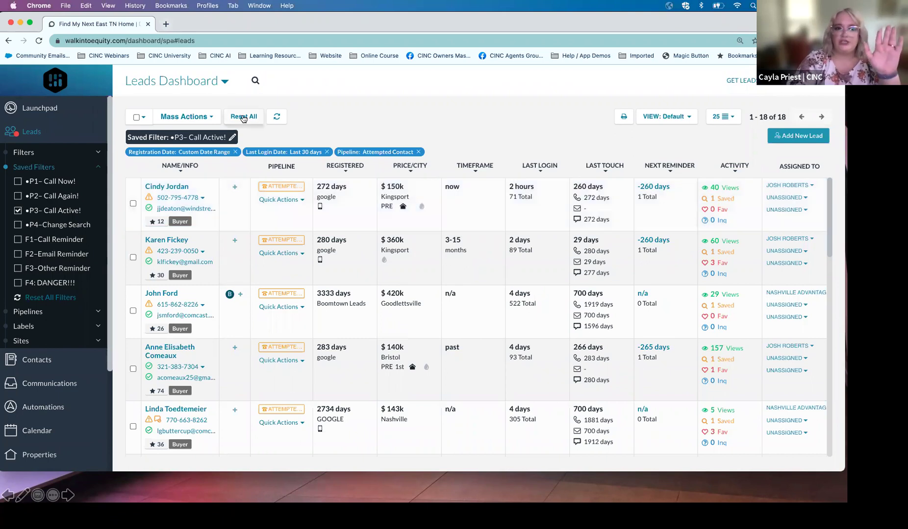
Step: Reset all lead filters and search the Leads Dashboard for the keyword "test"
{"action": "left_click", "coordinate": [244, 117]}
{"action": "left_click", "coordinate": [258, 87]}
{"action": "type", "text": "test"}
{"action": "key", "text": "Return"}
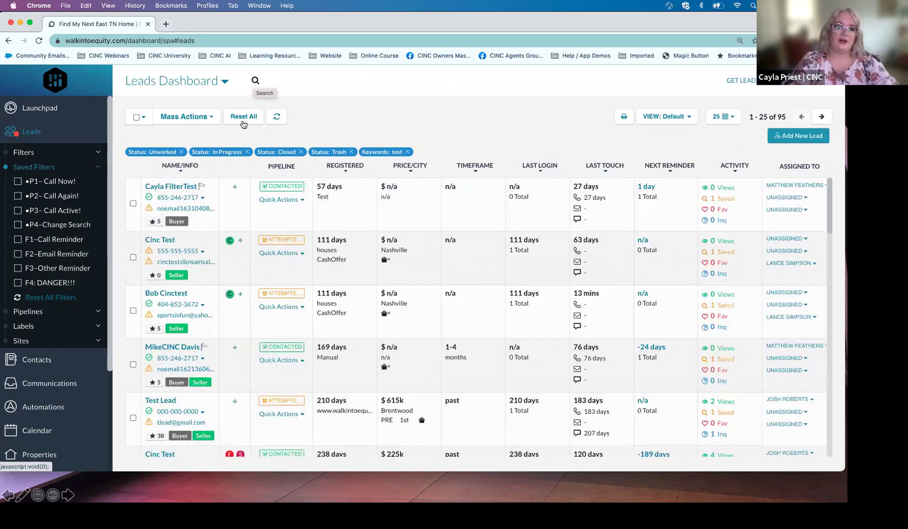
Step: Set the first test lead's pipeline stage to New Lead and advance it to Attempted Contact
{"action": "left_click", "coordinate": [285, 187]}
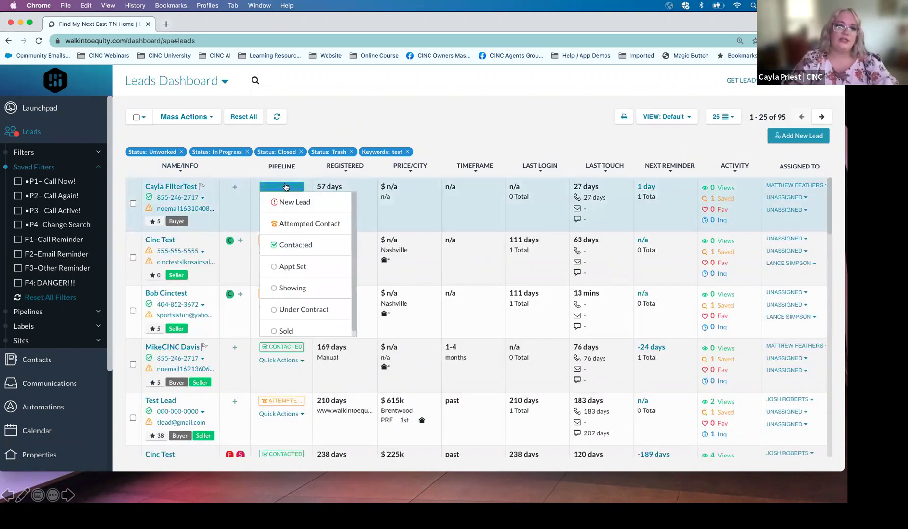
{"action": "left_click", "coordinate": [287, 200]}
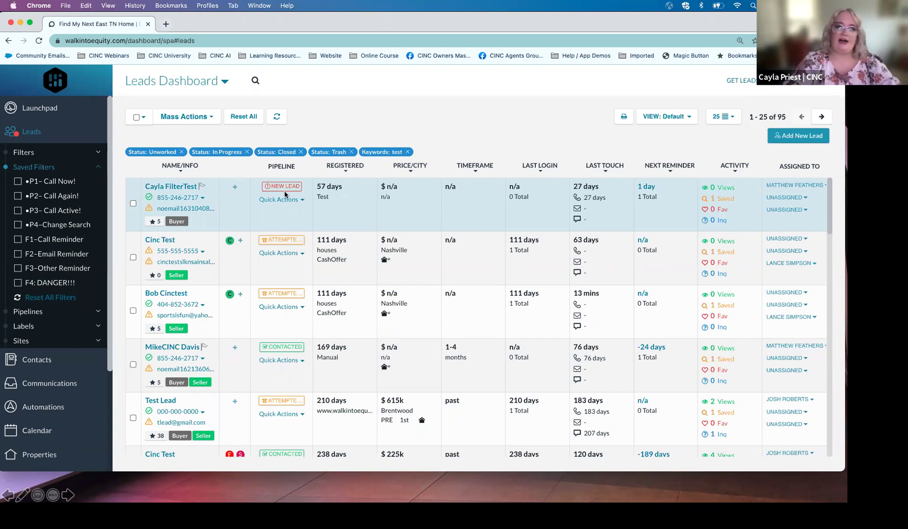
{"action": "left_click", "coordinate": [283, 188]}
{"action": "left_click", "coordinate": [289, 211]}
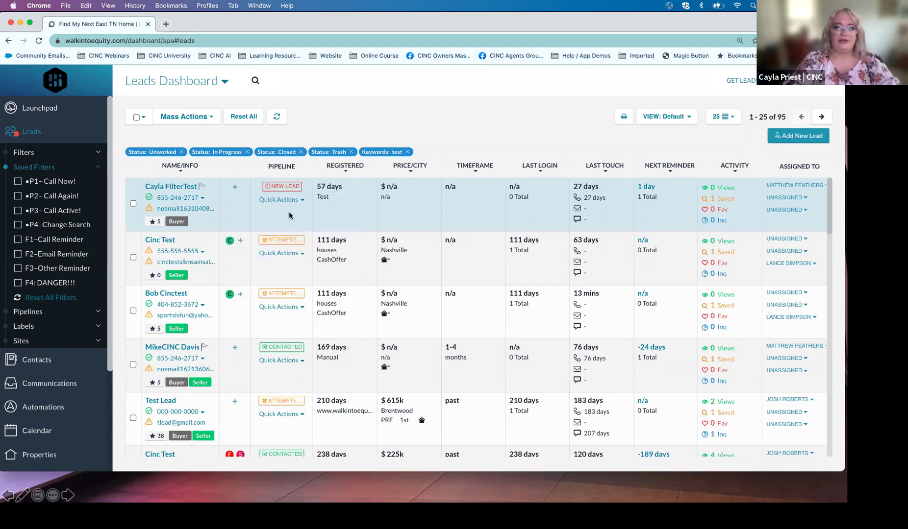
{"action": "left_click", "coordinate": [285, 185]}
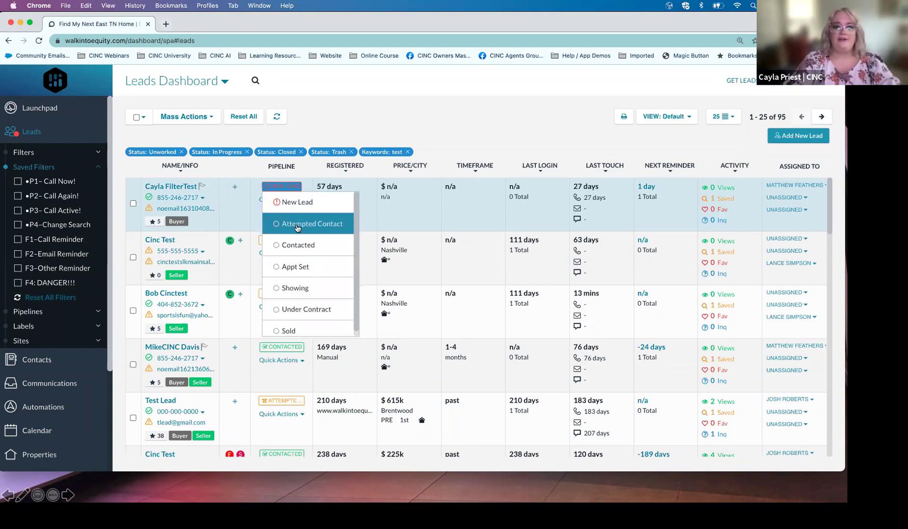
{"action": "left_click", "coordinate": [291, 221]}
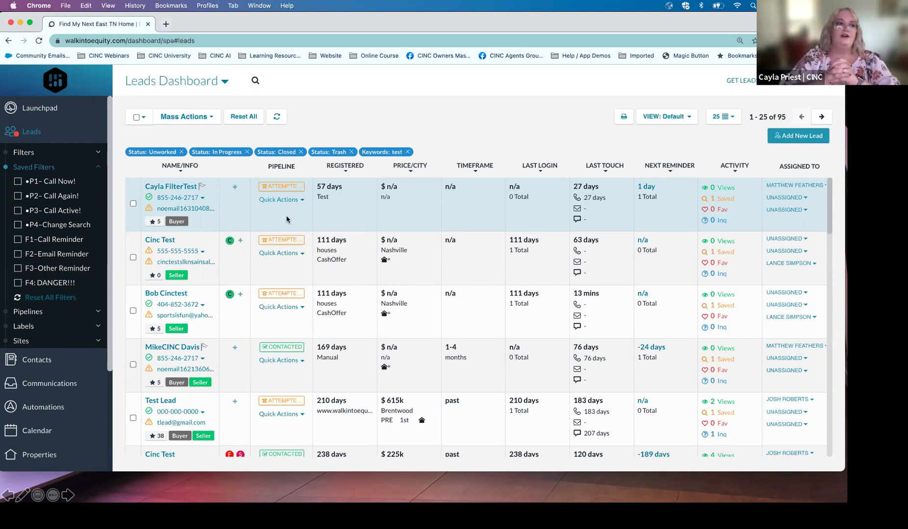
Step: Add a note reading "Called, no answer" to the first lead with the category Call, and save it
{"action": "left_click", "coordinate": [271, 199]}
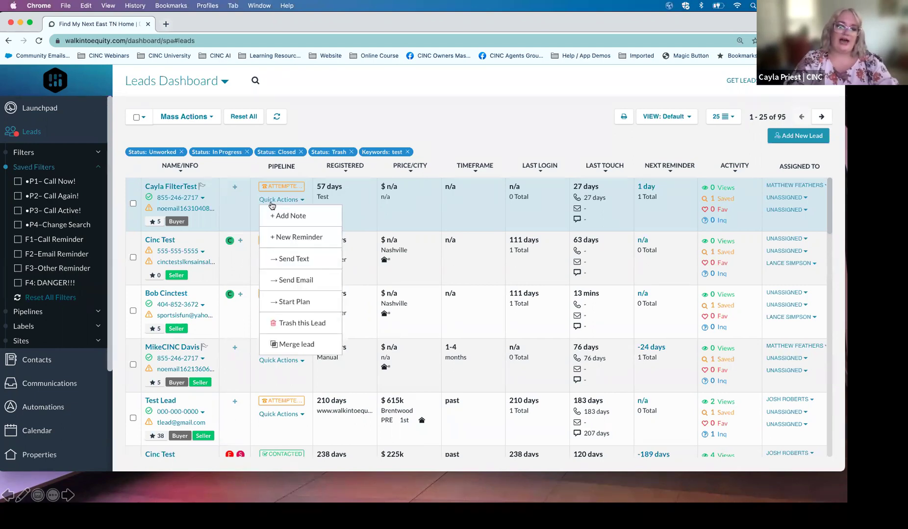
{"action": "left_click", "coordinate": [277, 214]}
{"action": "left_click", "coordinate": [368, 157]}
{"action": "type", "text": "Called,"}
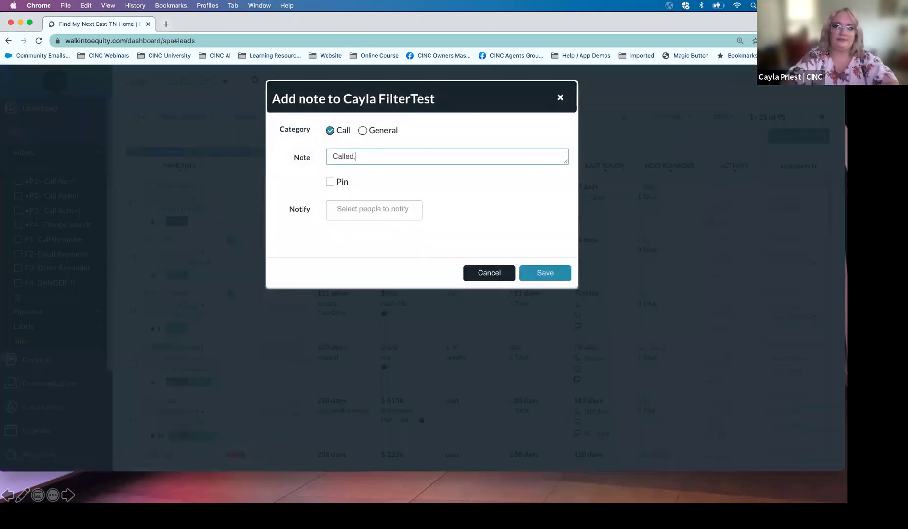
{"action": "type", "text": " no answer"}
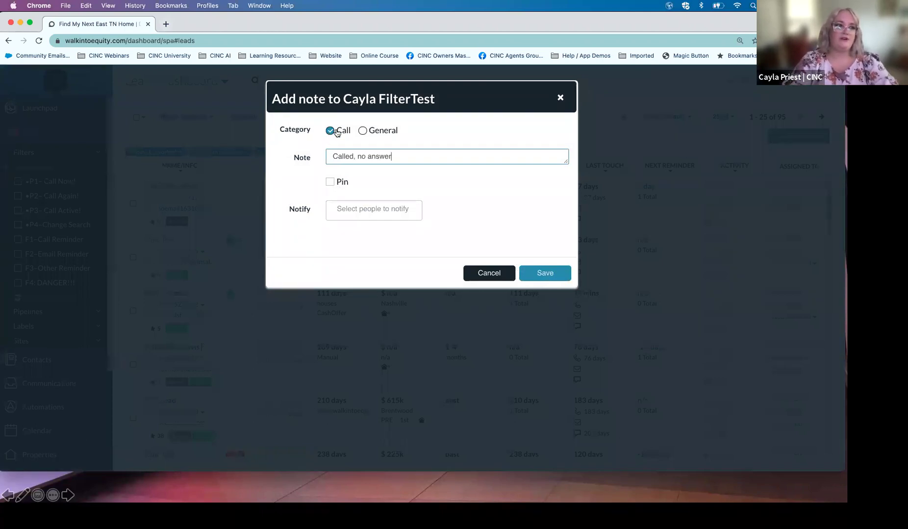
{"action": "left_click", "coordinate": [378, 133]}
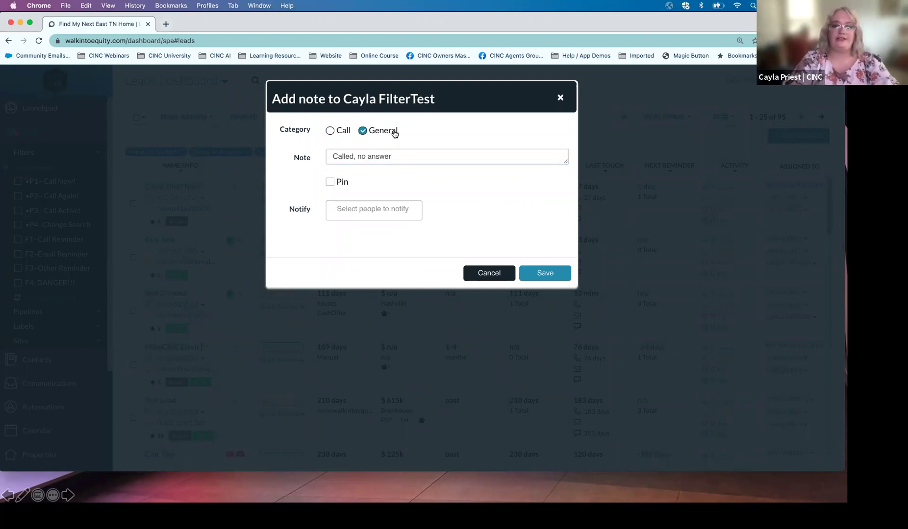
{"action": "left_click", "coordinate": [341, 131]}
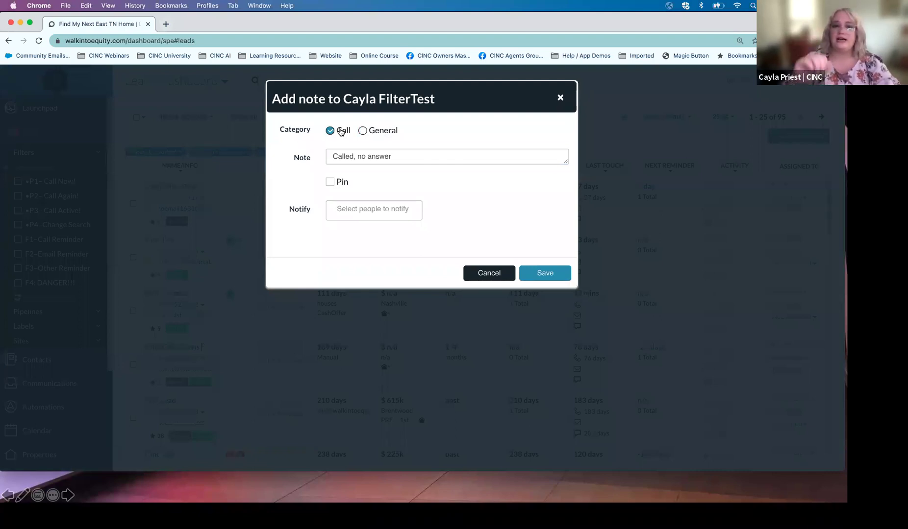
{"action": "left_click", "coordinate": [543, 271]}
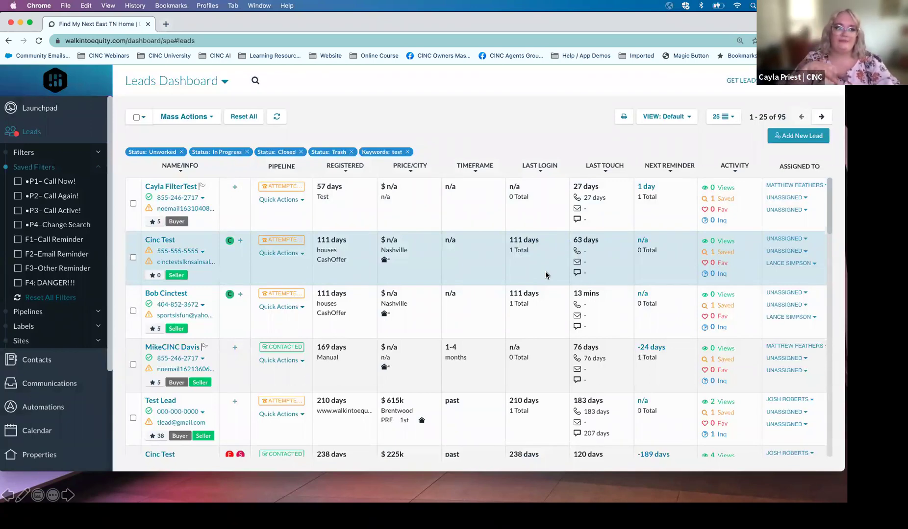
{"action": "left_click", "coordinate": [283, 205]}
{"action": "left_click", "coordinate": [288, 217]}
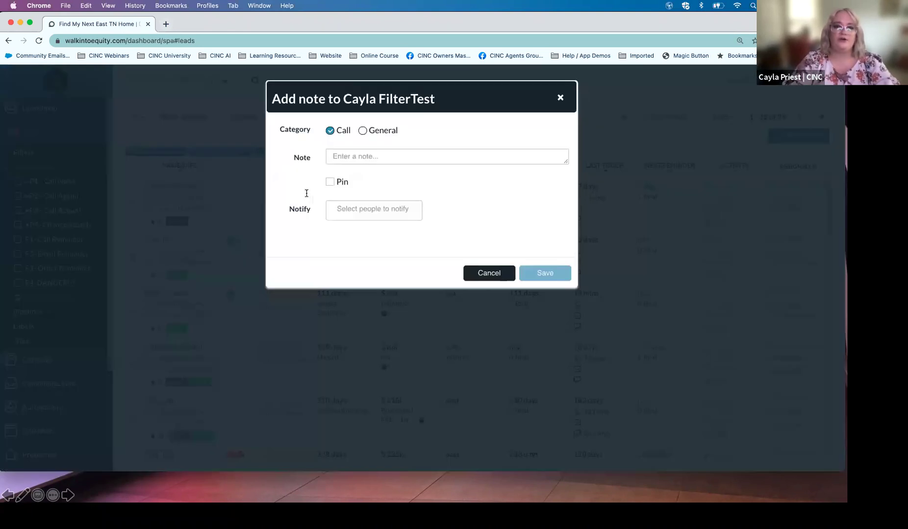
{"action": "left_click", "coordinate": [476, 273]}
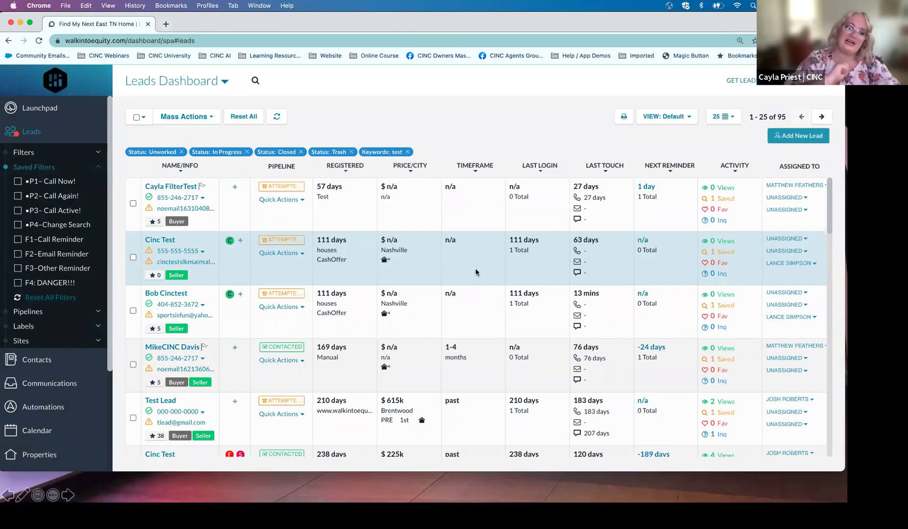
{"action": "left_click", "coordinate": [284, 199]}
{"action": "left_click", "coordinate": [293, 213]}
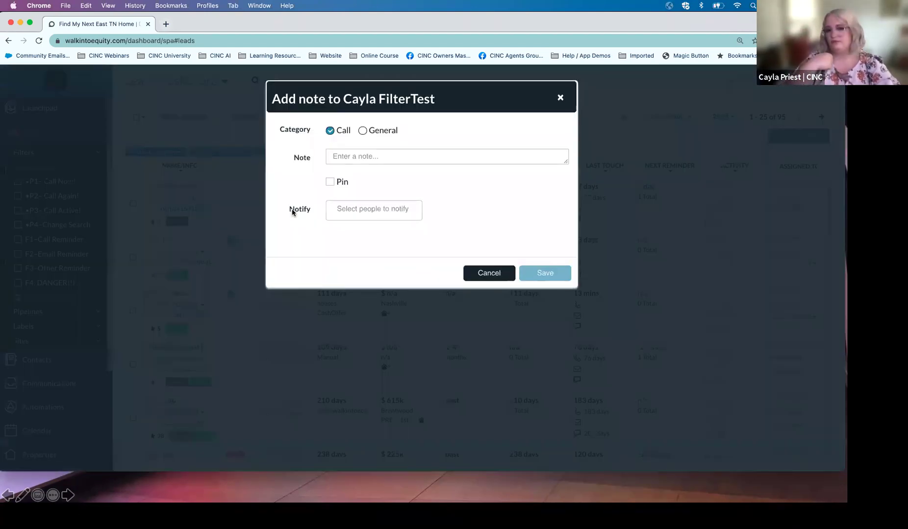
{"action": "left_click", "coordinate": [479, 273]}
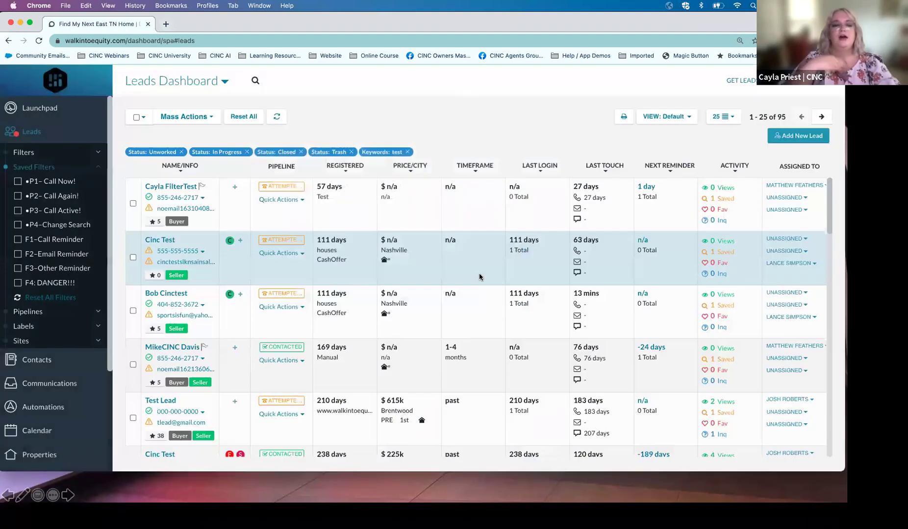
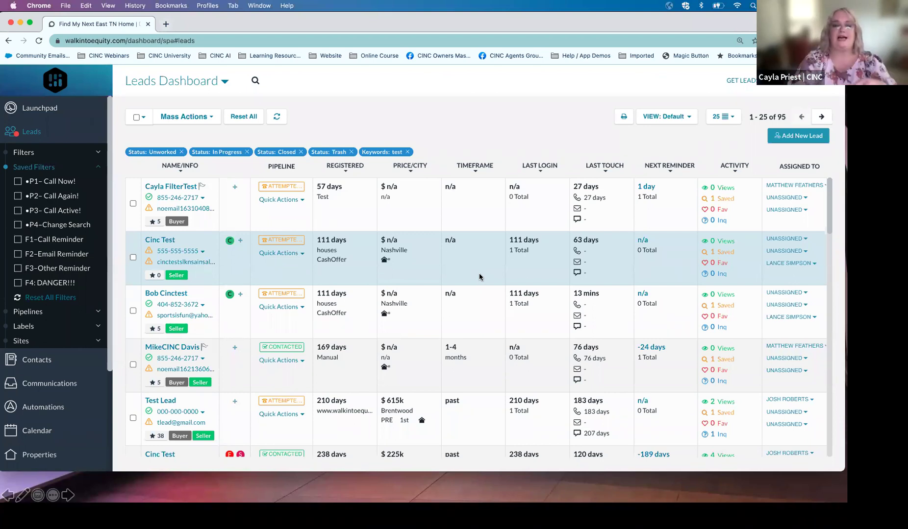
Step: Set the first lead's pipeline stage to Contacted and open a new note for that lead
{"action": "left_click", "coordinate": [283, 188]}
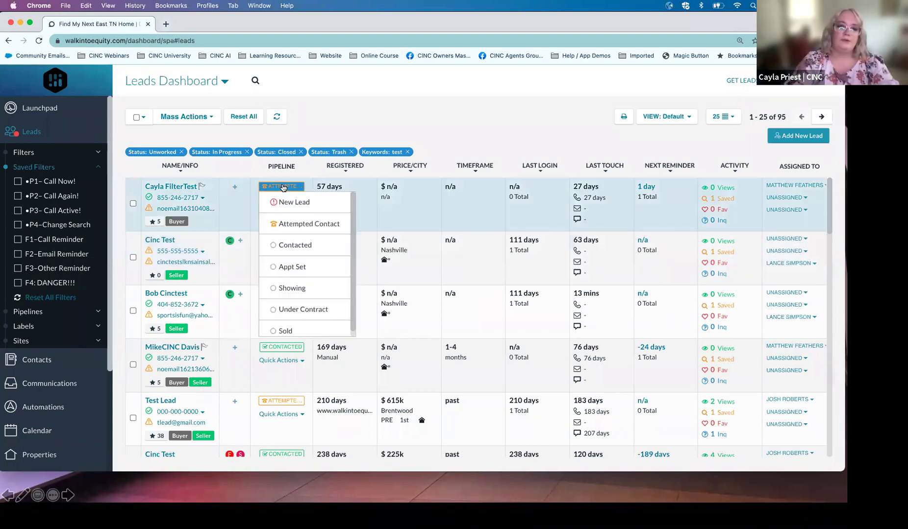
{"action": "left_click", "coordinate": [290, 245]}
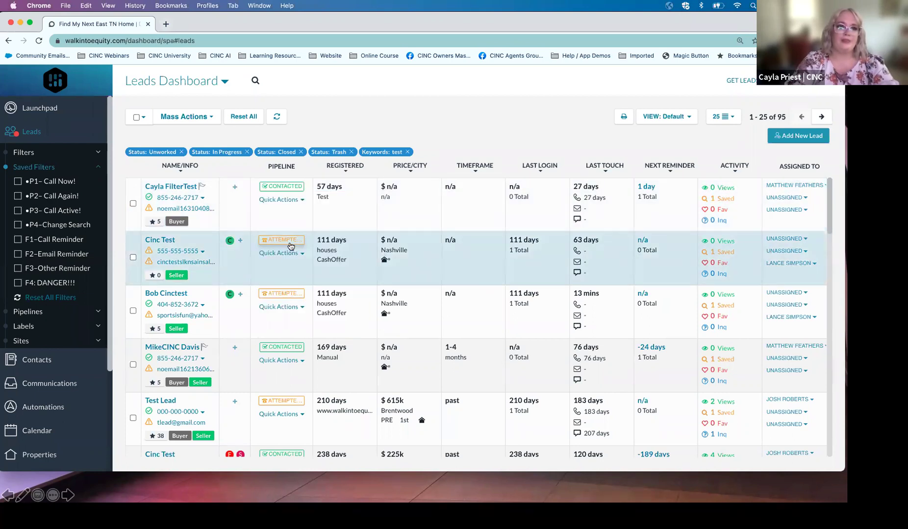
{"action": "left_click", "coordinate": [289, 201]}
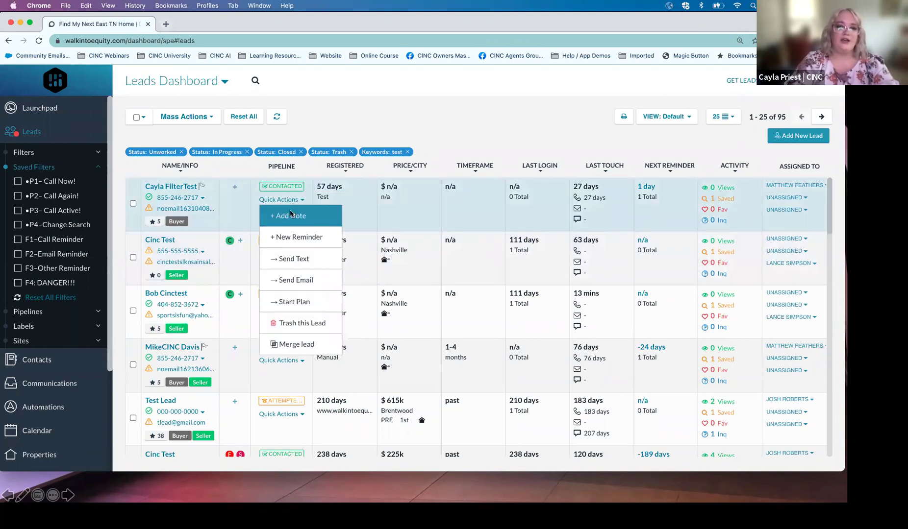
{"action": "left_click", "coordinate": [291, 214]}
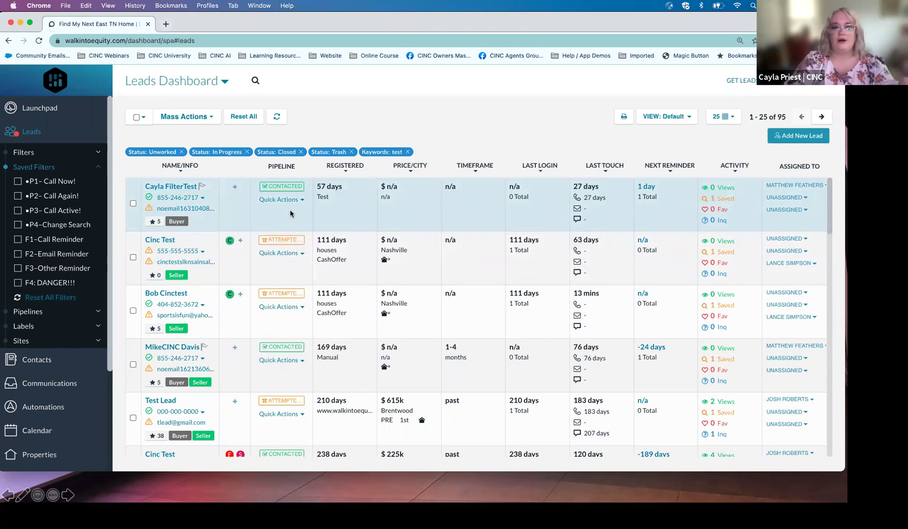
{"action": "left_click", "coordinate": [285, 200]}
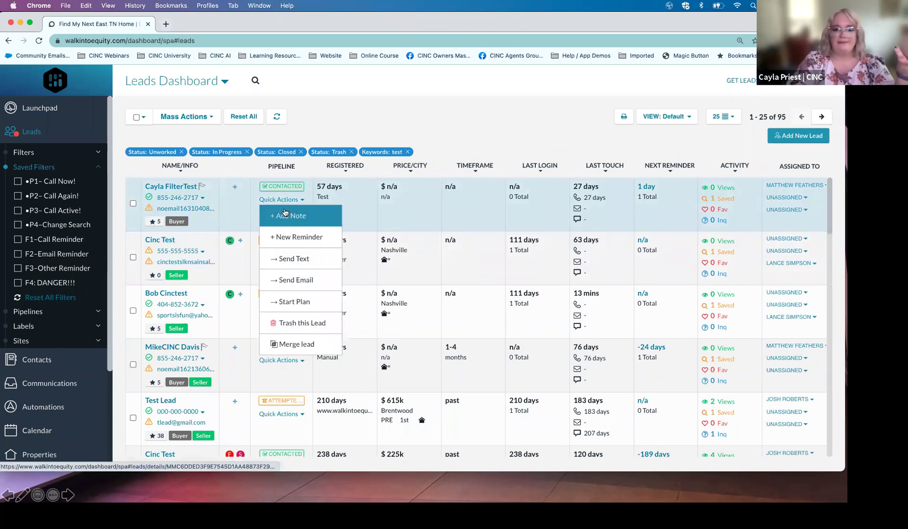
{"action": "left_click", "coordinate": [285, 214]}
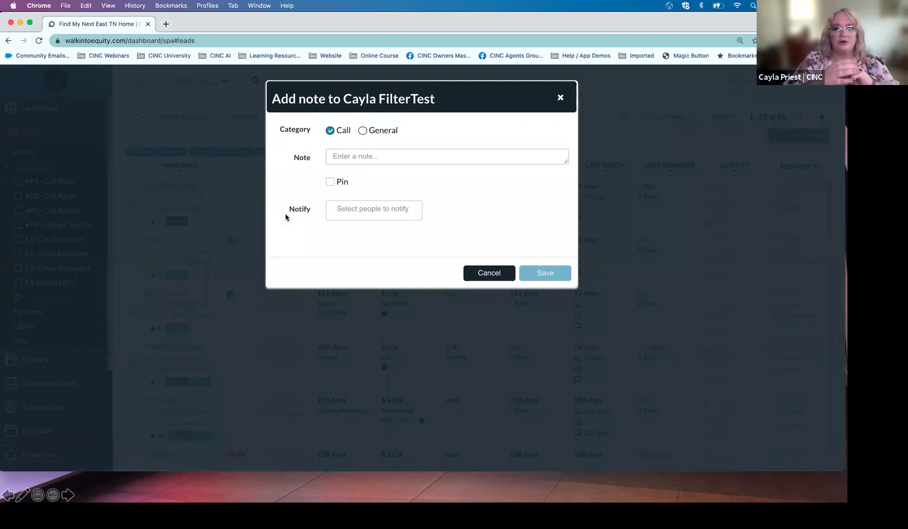
Step: Enlarge the note box and write a Call note with the lines "-what", "-when", "-why" and "-details"
{"action": "left_click_drag", "start_coordinate": [566, 186], "coordinate": [566, 241]}
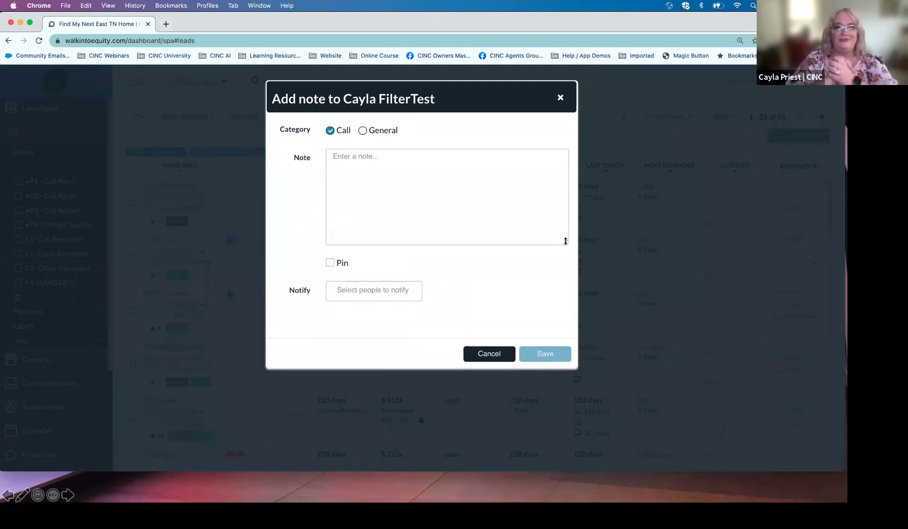
{"action": "left_click_drag", "start_coordinate": [565, 241], "coordinate": [566, 164]}
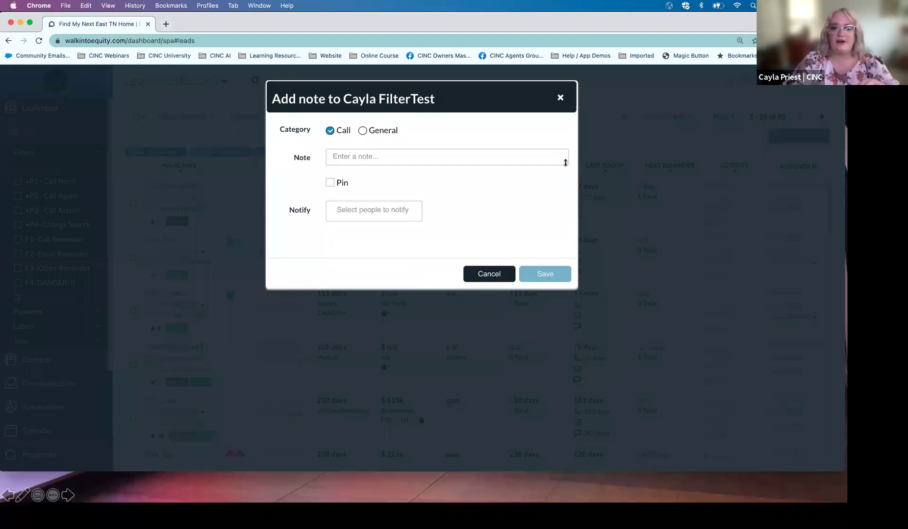
{"action": "left_click_drag", "start_coordinate": [565, 163], "coordinate": [560, 256]}
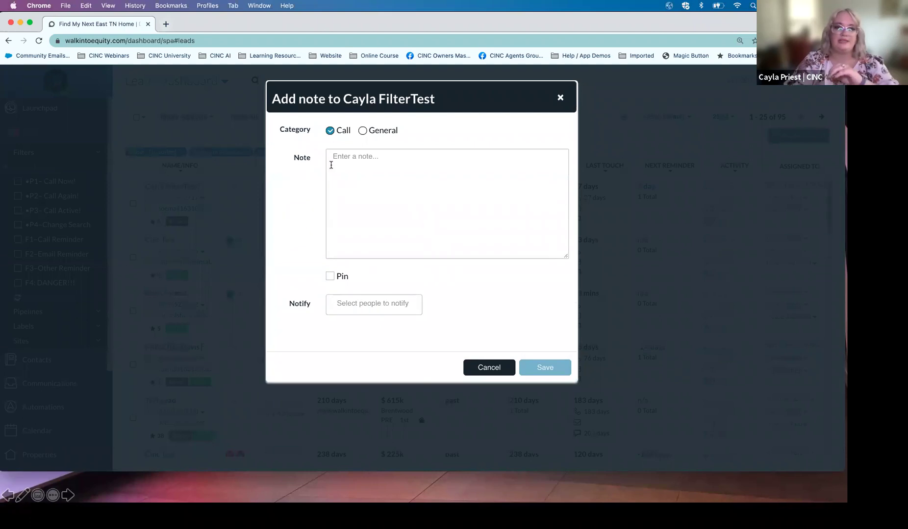
{"action": "left_click", "coordinate": [359, 163]}
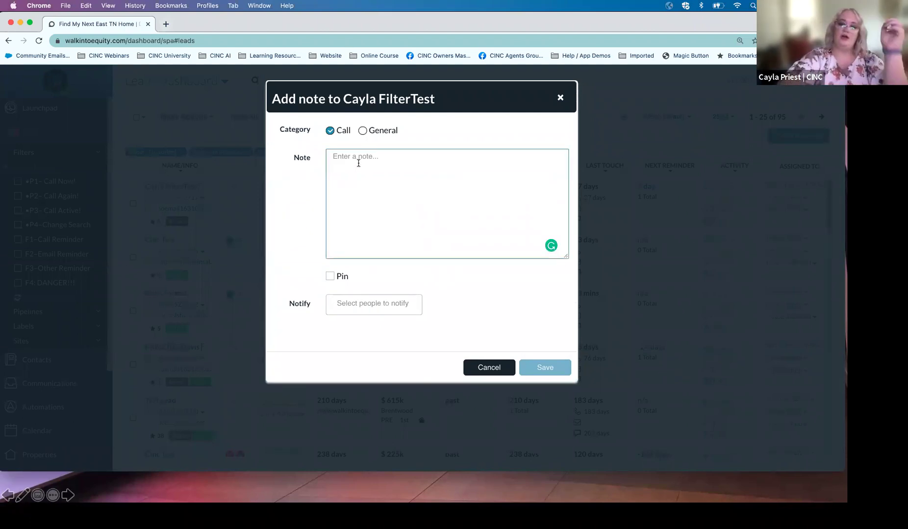
{"action": "type", "text": "-what"}
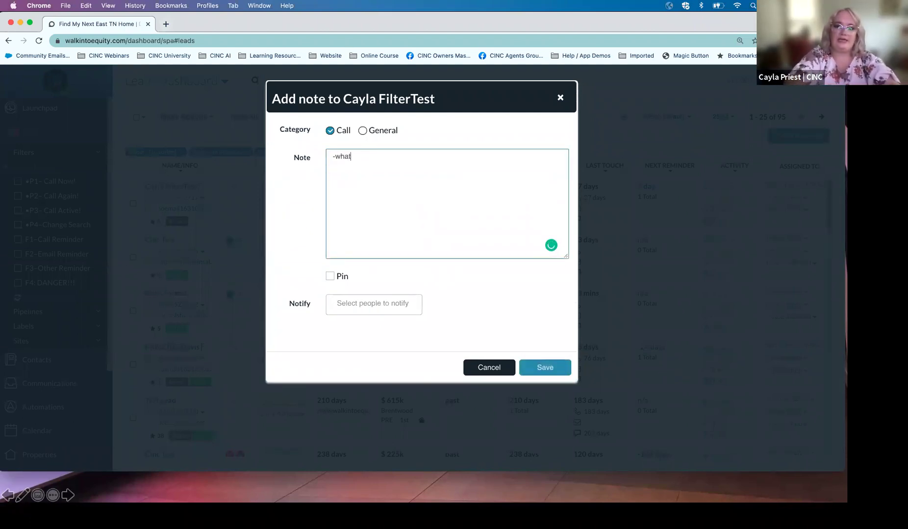
{"action": "key", "text": "Return"}
{"action": "type", "text": "-wh"}
{"action": "type", "text": "en "}
{"action": "type", "text": "-why"}
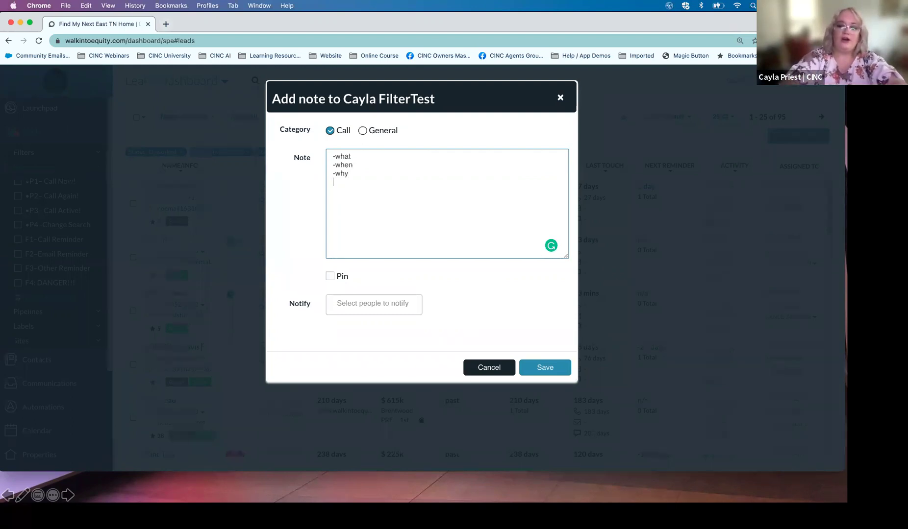
{"action": "type", "text": "-details"}
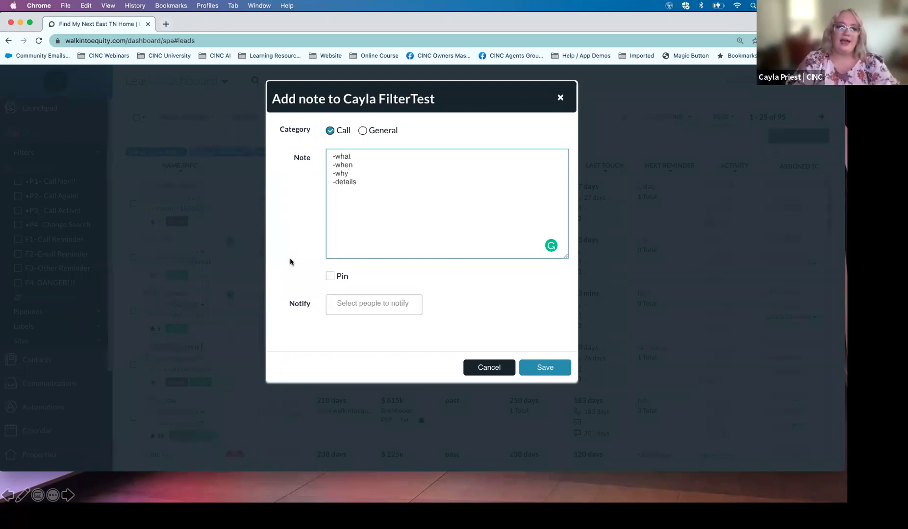
Step: Pin the note, check the list of people who can be notified without selecting anyone, and save it
{"action": "left_click", "coordinate": [332, 278]}
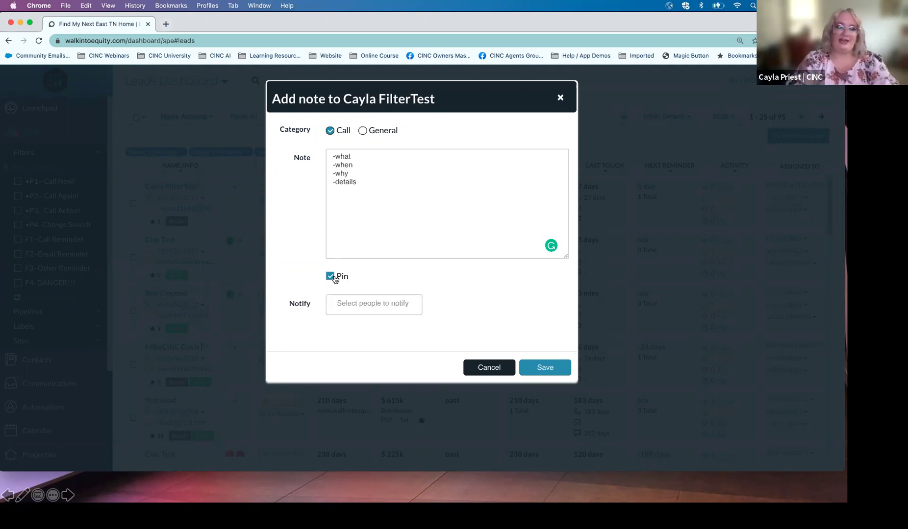
{"action": "left_click", "coordinate": [348, 303]}
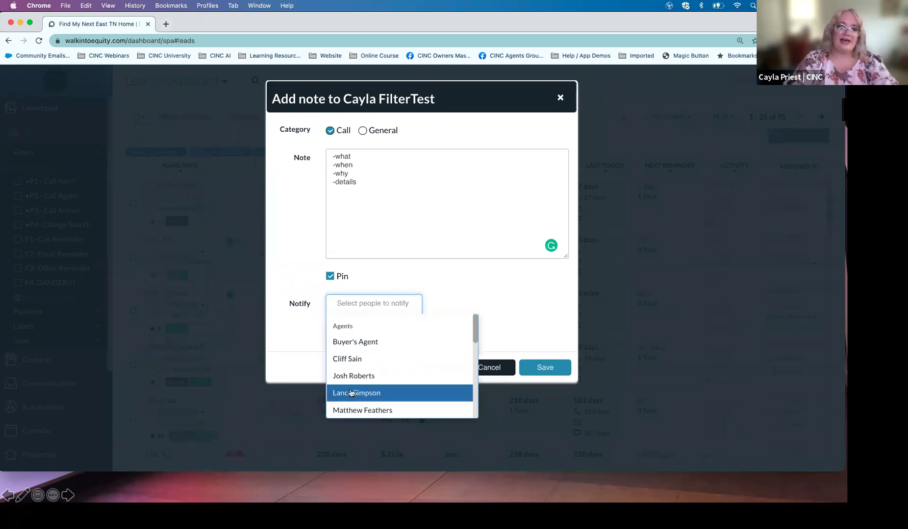
{"action": "left_click", "coordinate": [310, 324]}
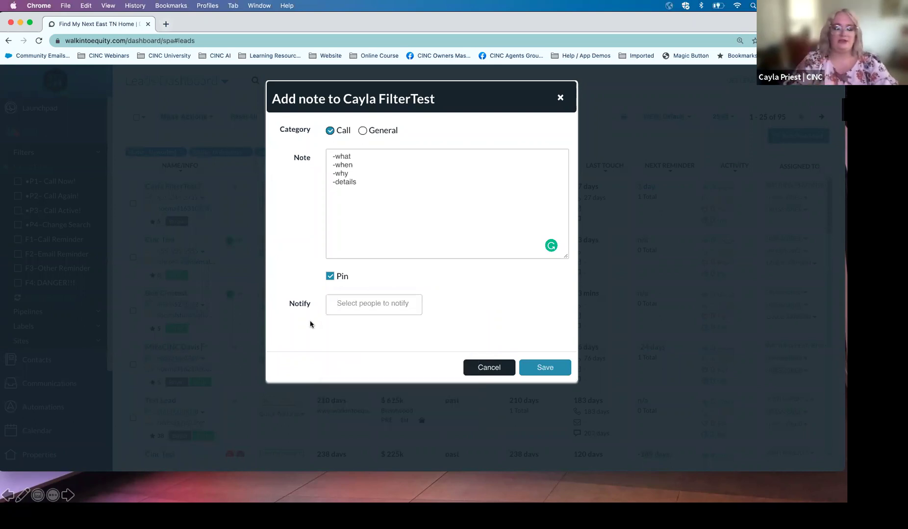
{"action": "left_click", "coordinate": [547, 372]}
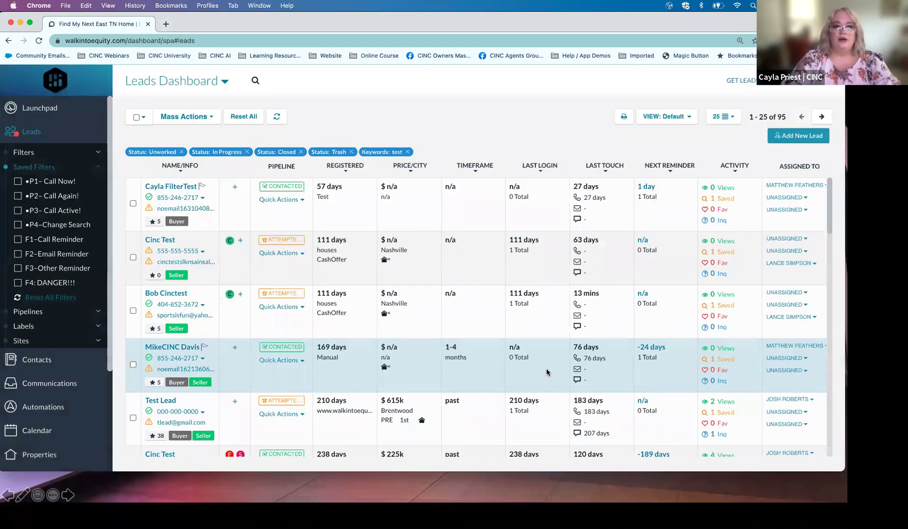
Step: Review the pipeline stages available for the first lead without changing its stage
{"action": "left_click", "coordinate": [285, 187]}
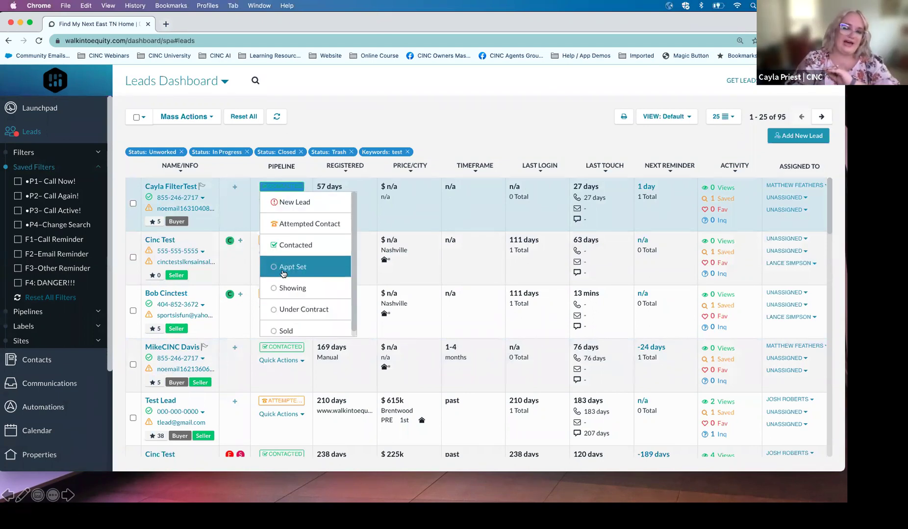
{"action": "left_click", "coordinate": [254, 219]}
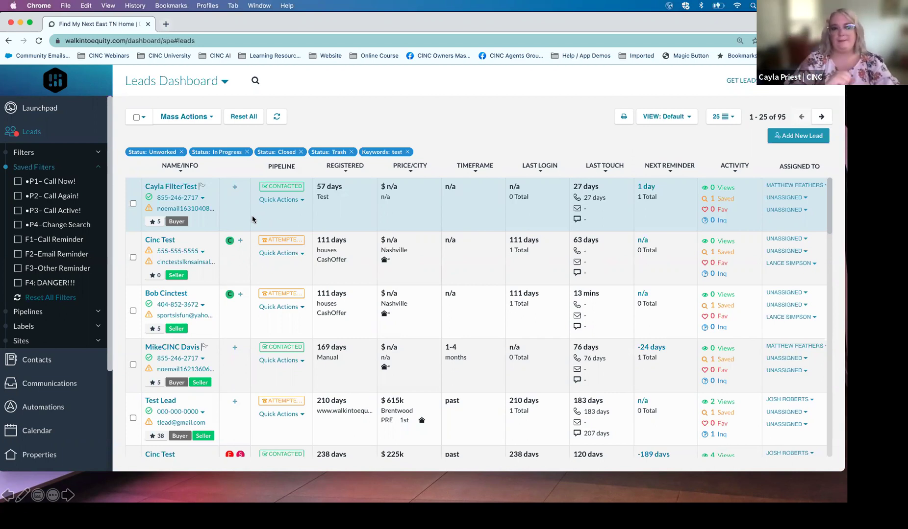
Step: Start a new reminder for the first lead with the type Call and the description "details"
{"action": "left_click", "coordinate": [264, 201]}
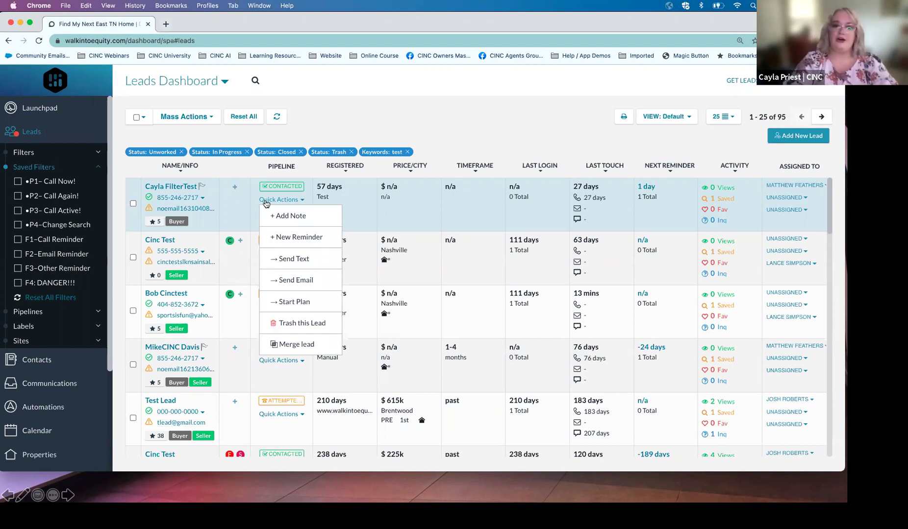
{"action": "left_click", "coordinate": [293, 239]}
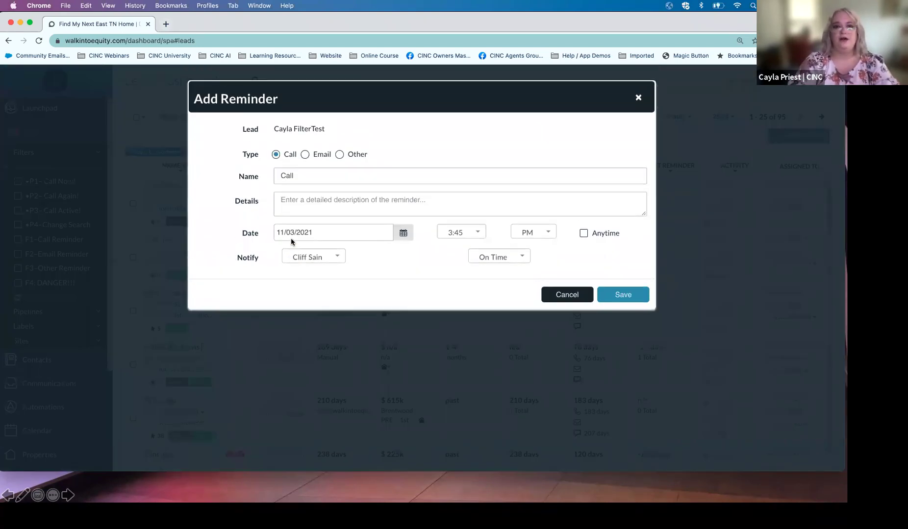
{"action": "left_click", "coordinate": [305, 155]}
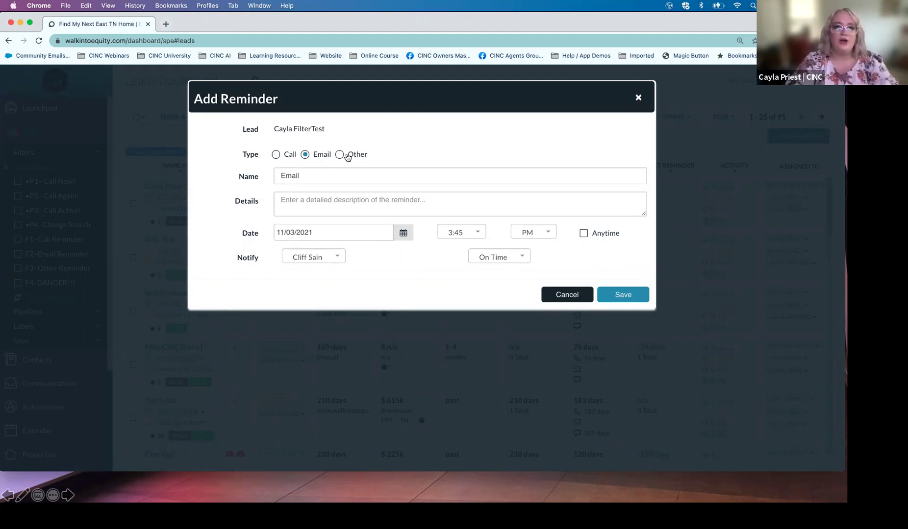
{"action": "left_click", "coordinate": [341, 156]}
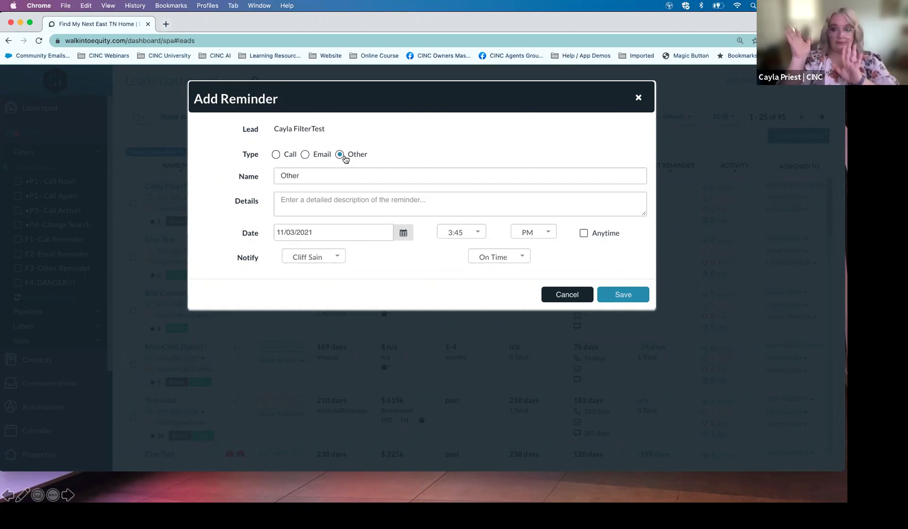
{"action": "left_click", "coordinate": [277, 154]}
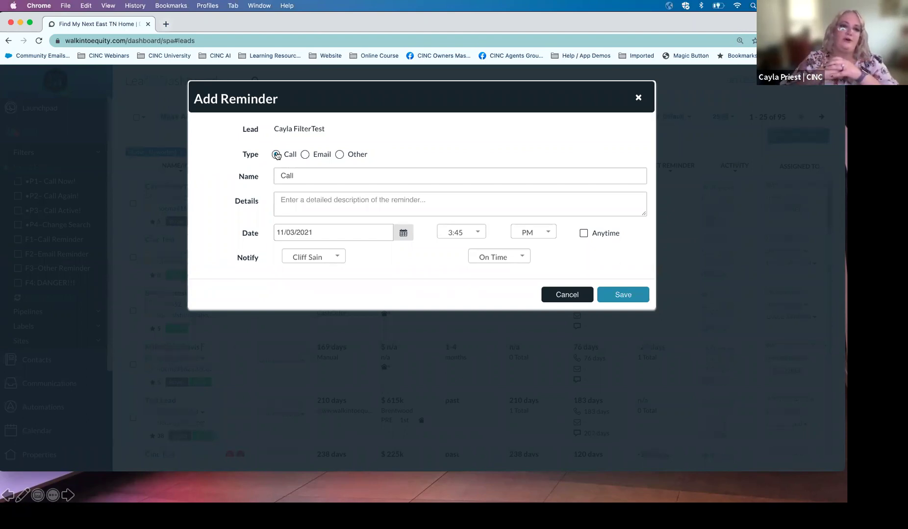
{"action": "left_click", "coordinate": [304, 201]}
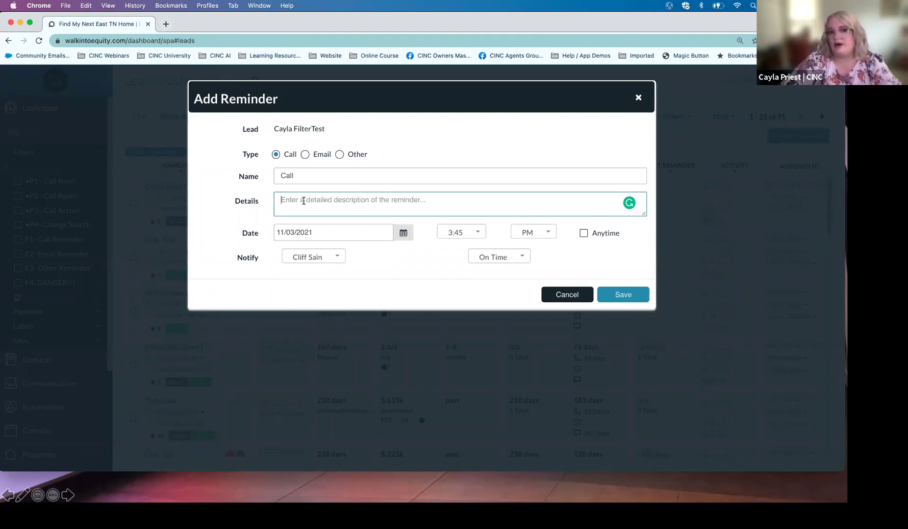
{"action": "type", "text": "details"}
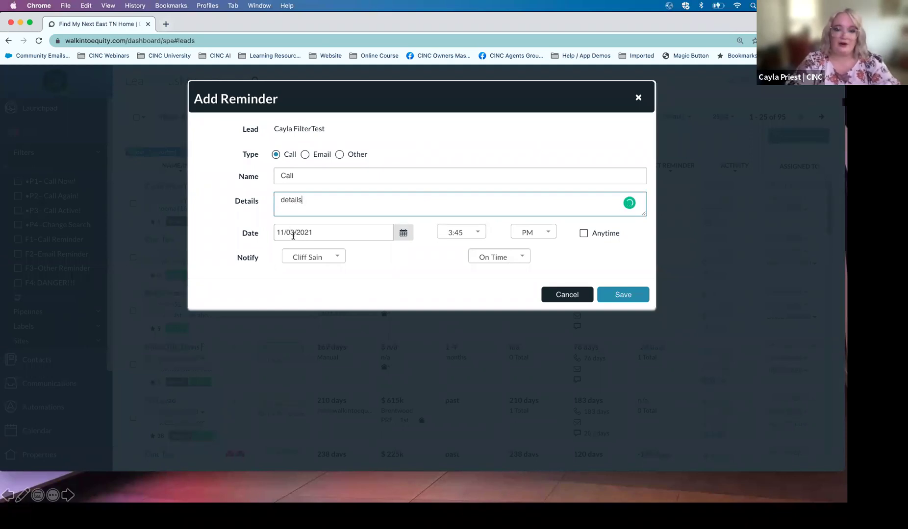
Step: Schedule the call reminder for 12/02/2021 at 8:00 AM and save it
{"action": "left_click", "coordinate": [404, 233]}
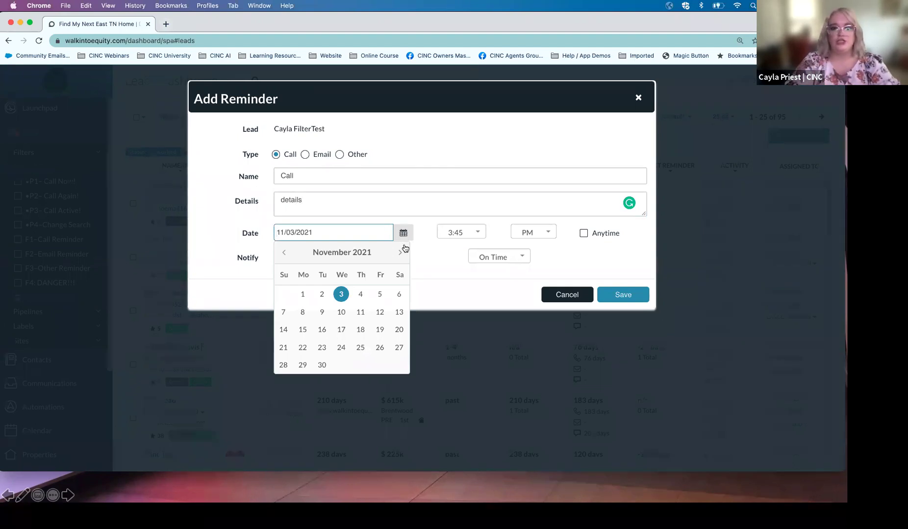
{"action": "left_click", "coordinate": [400, 253]}
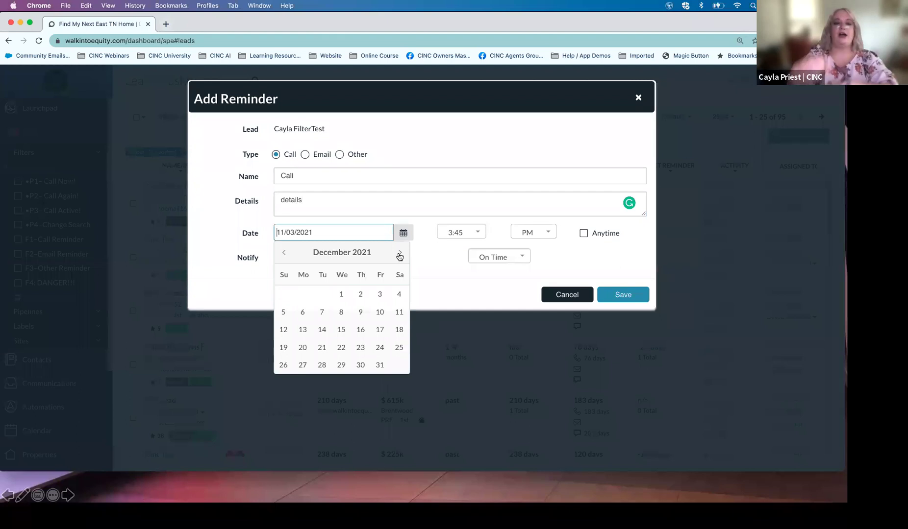
{"action": "left_click", "coordinate": [360, 296]}
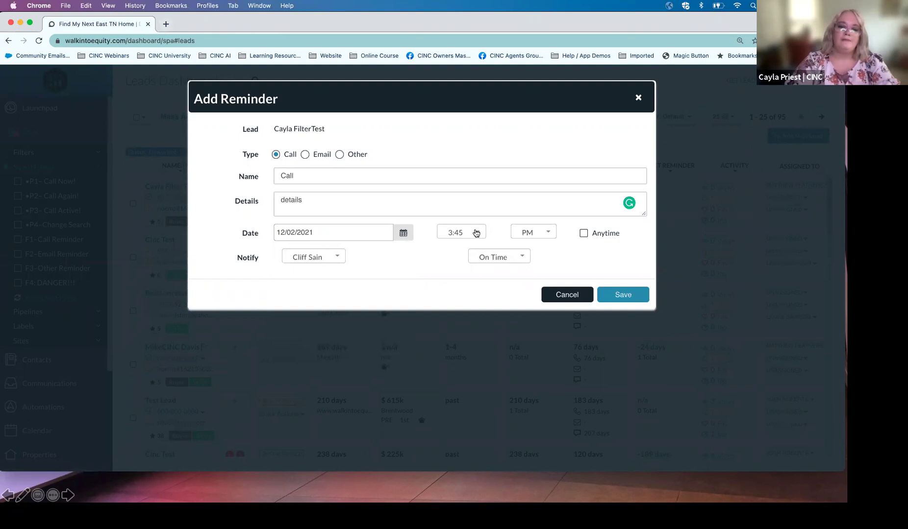
{"action": "left_click", "coordinate": [476, 232]}
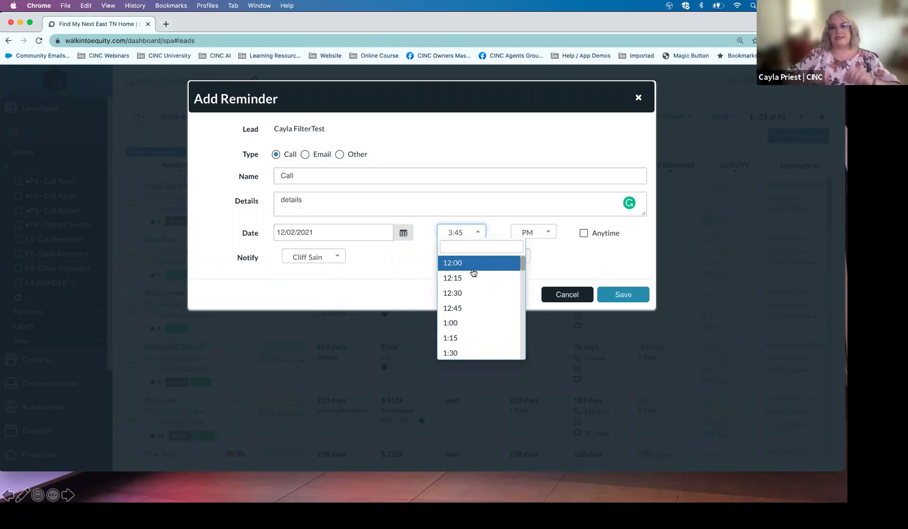
{"action": "scroll", "coordinate": [467, 324], "scroll_direction": "down", "scroll_amount": 10}
{"action": "scroll", "coordinate": [467, 328], "scroll_direction": "down", "scroll_amount": 1}
{"action": "left_click", "coordinate": [451, 284]}
{"action": "left_click", "coordinate": [527, 237]}
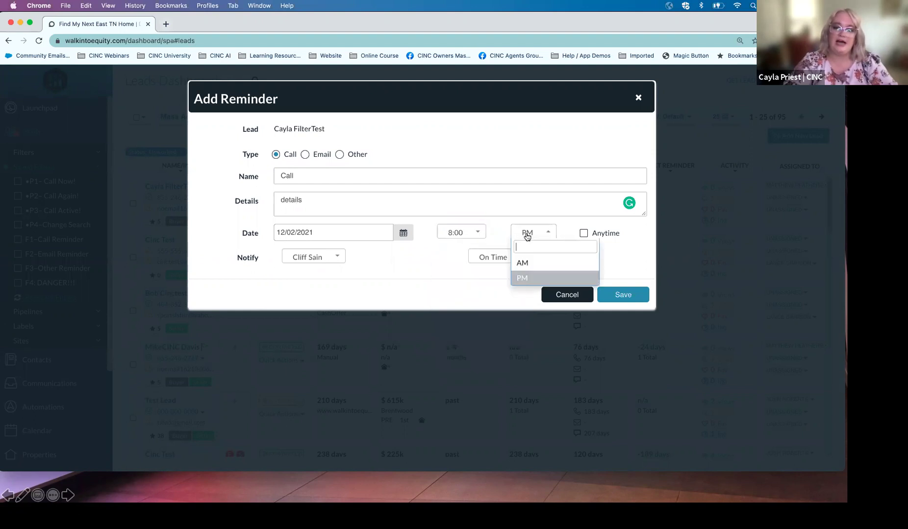
{"action": "left_click", "coordinate": [524, 263]}
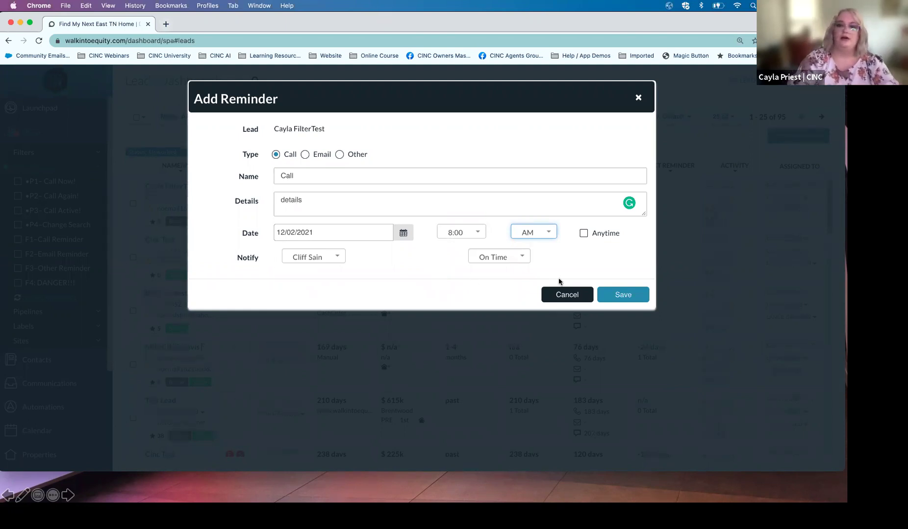
{"action": "left_click", "coordinate": [620, 294]}
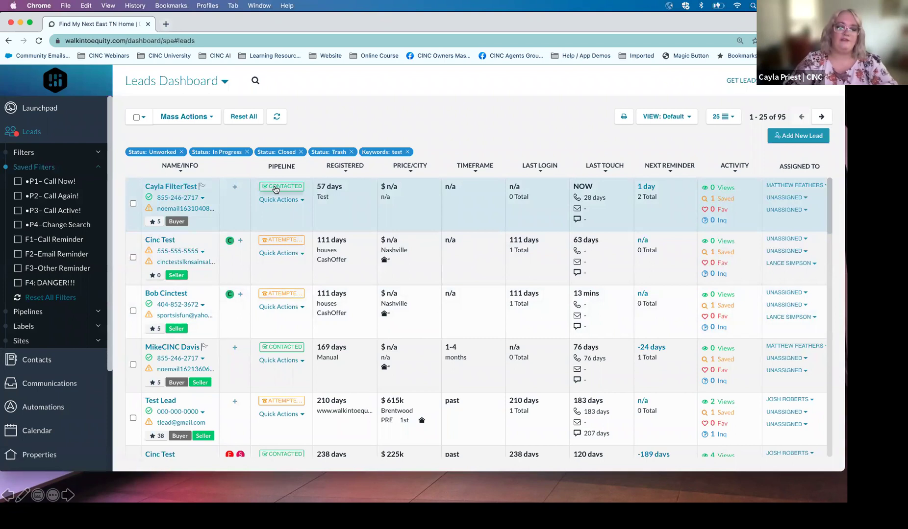
Step: Open the first lead's profile, review its pinned note in the activity history and its reminders, and return to the lead list
{"action": "left_click", "coordinate": [173, 187]}
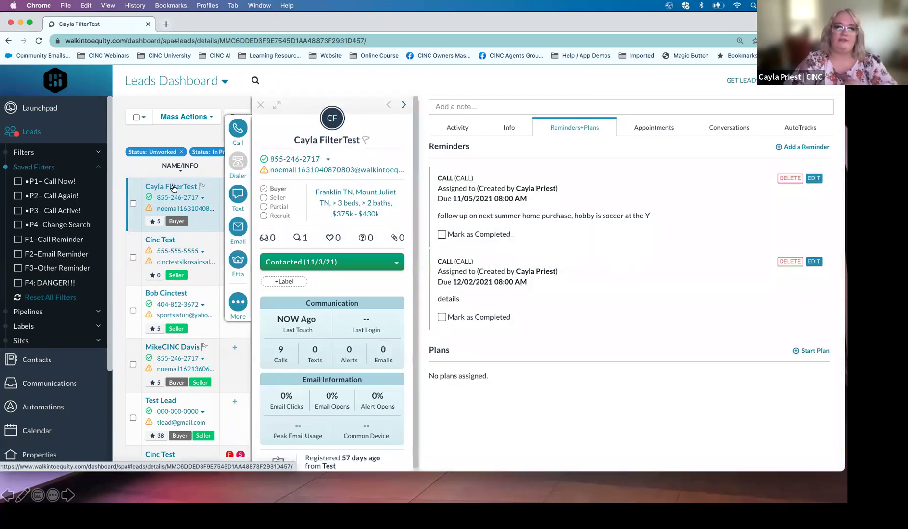
{"action": "left_click", "coordinate": [450, 131]}
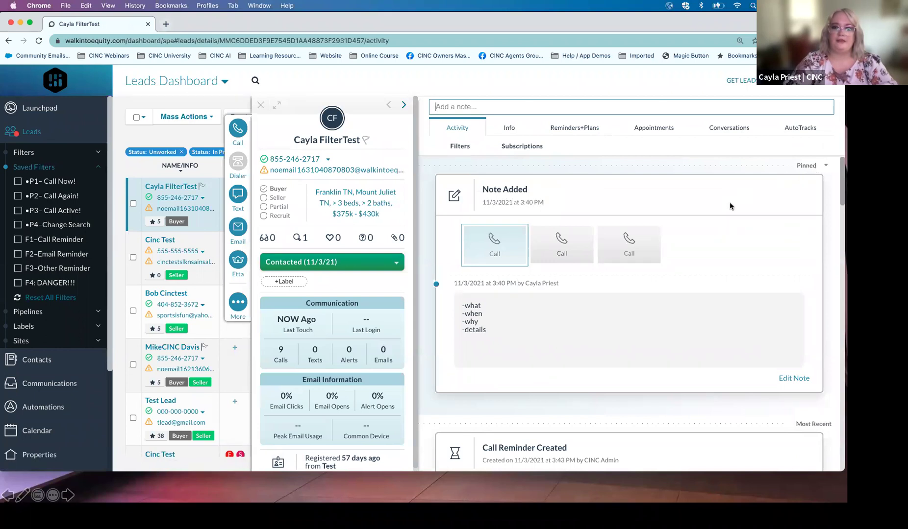
{"action": "left_click", "coordinate": [570, 124]}
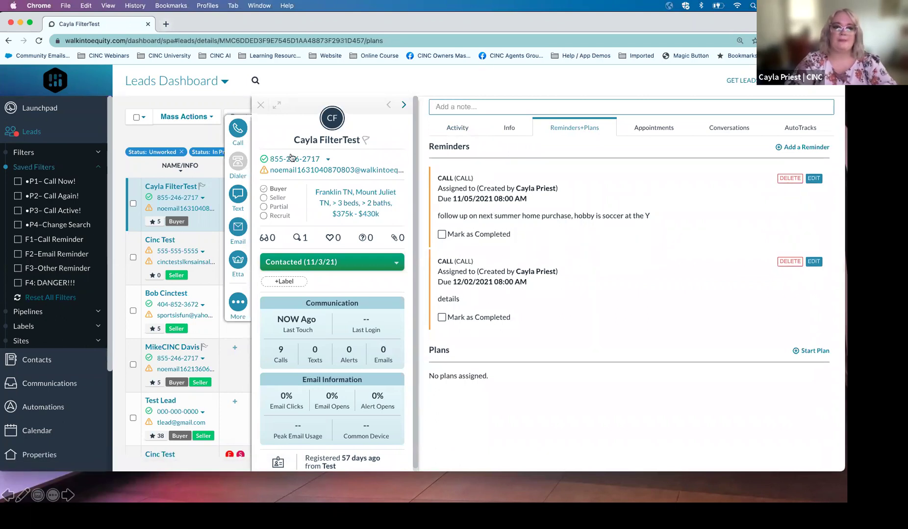
{"action": "left_click", "coordinate": [261, 106]}
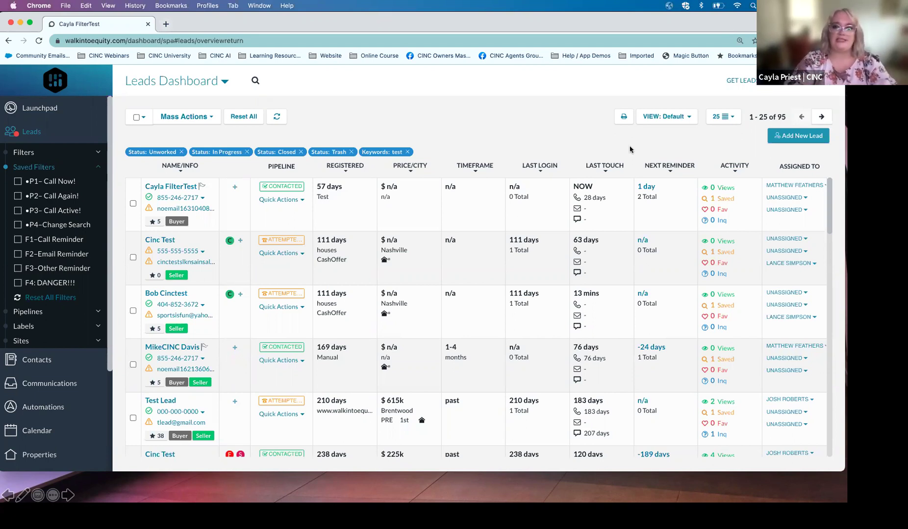
Step: Open the first lead's saved search for editing and replace the city Mount Juliet, TN with Nashville, TN
{"action": "left_click", "coordinate": [719, 200]}
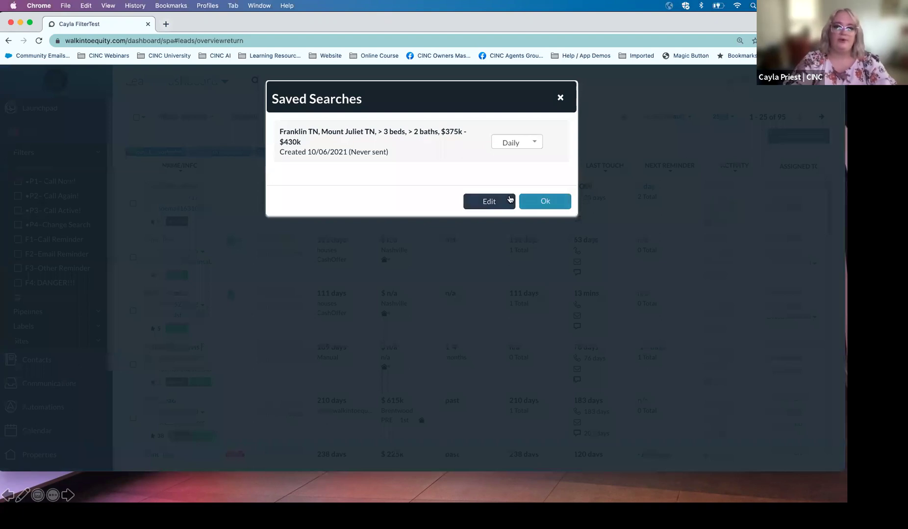
{"action": "left_click", "coordinate": [490, 202]}
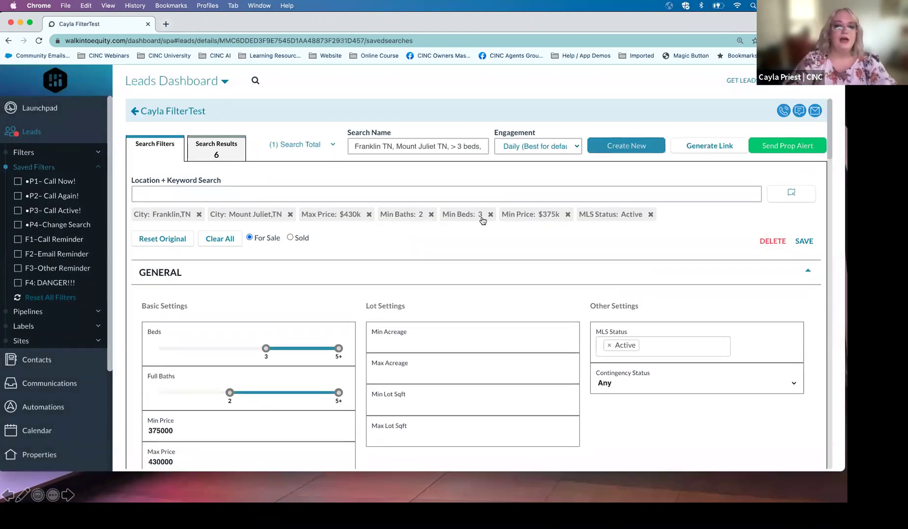
{"action": "scroll", "coordinate": [461, 260], "scroll_direction": "down", "scroll_amount": 3}
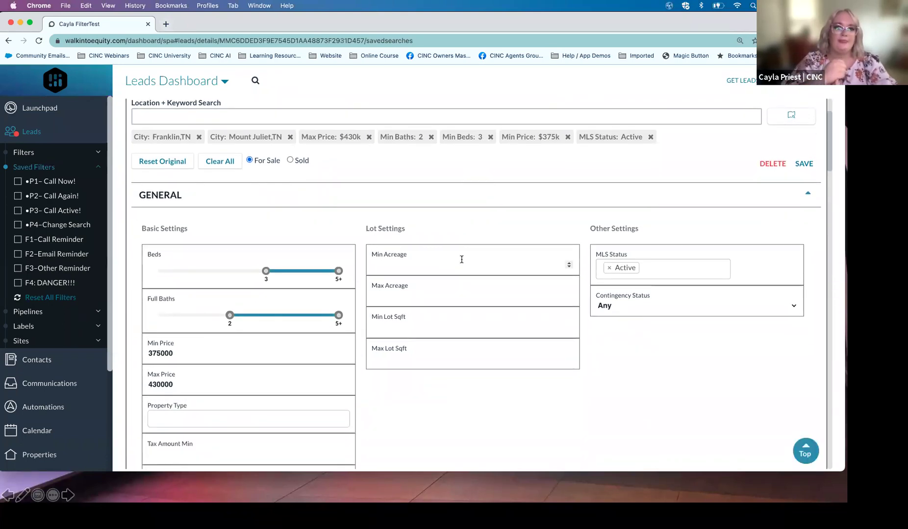
{"action": "left_click", "coordinate": [177, 116]}
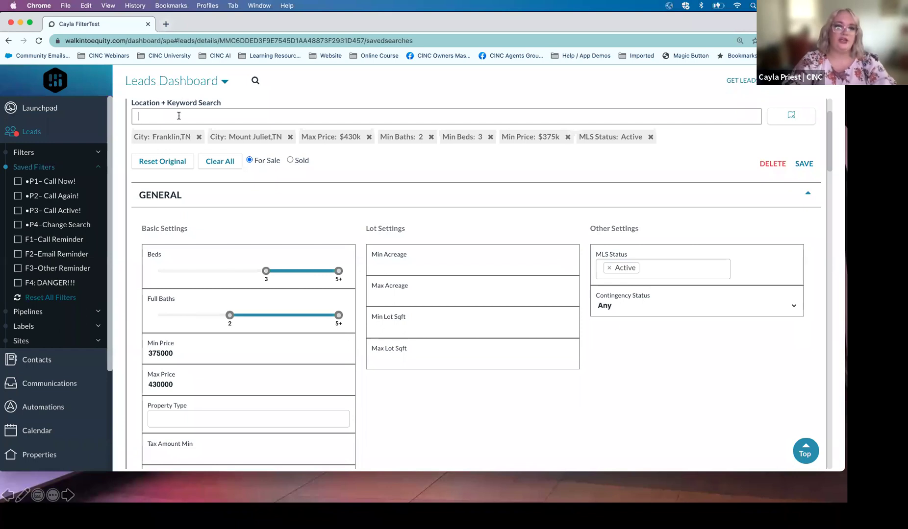
{"action": "type", "text": "nash"}
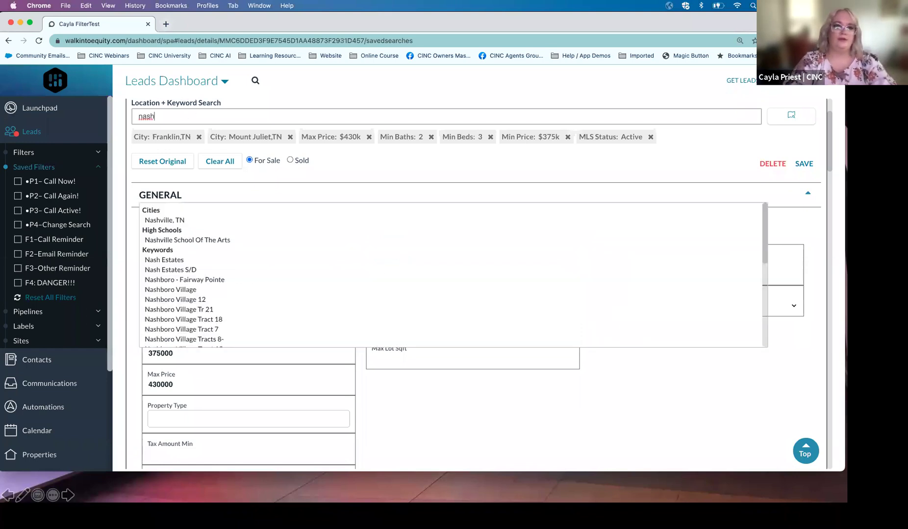
{"action": "left_click", "coordinate": [175, 222]}
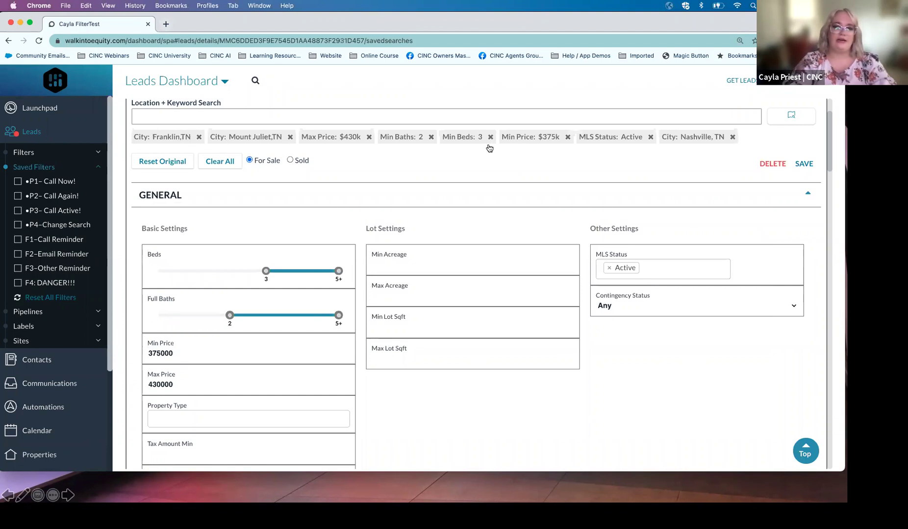
{"action": "left_click", "coordinate": [291, 137]}
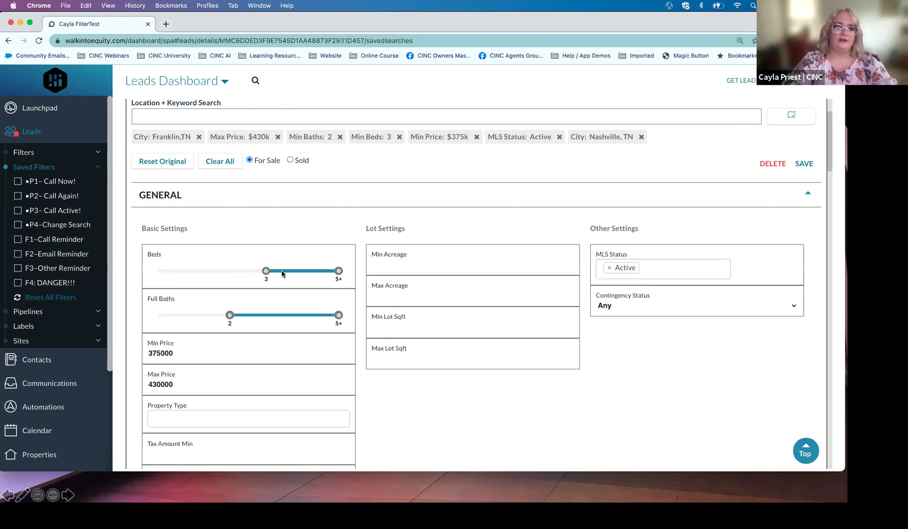
Step: Set the saved search to a minimum of 3 beds, 2 full baths and a maximum price of 450000
{"action": "mouse_move", "coordinate": [267, 272]}
{"action": "left_mouse_down"}
{"action": "mouse_move", "coordinate": [224, 271]}
{"action": "mouse_move", "coordinate": [269, 275]}
{"action": "left_mouse_up"}
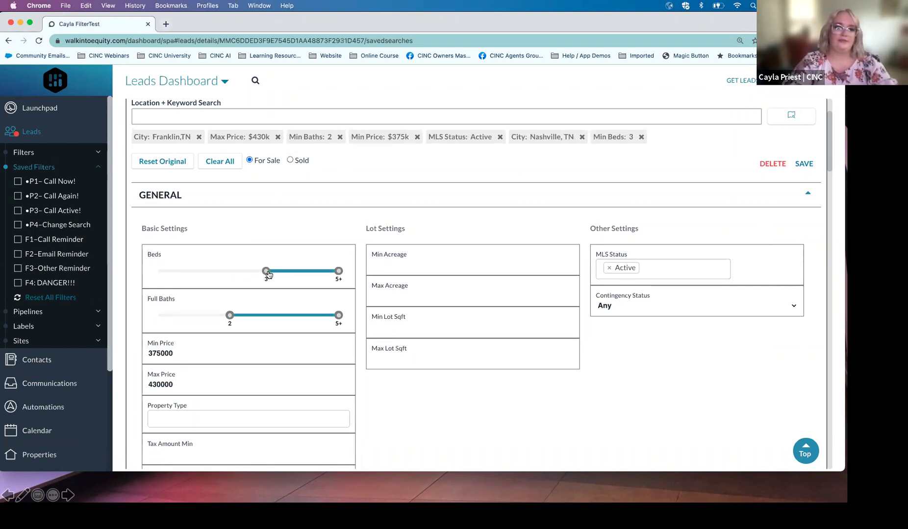
{"action": "mouse_move", "coordinate": [231, 316]}
{"action": "left_mouse_down"}
{"action": "mouse_move", "coordinate": [190, 318]}
{"action": "mouse_move", "coordinate": [215, 314]}
{"action": "left_mouse_up"}
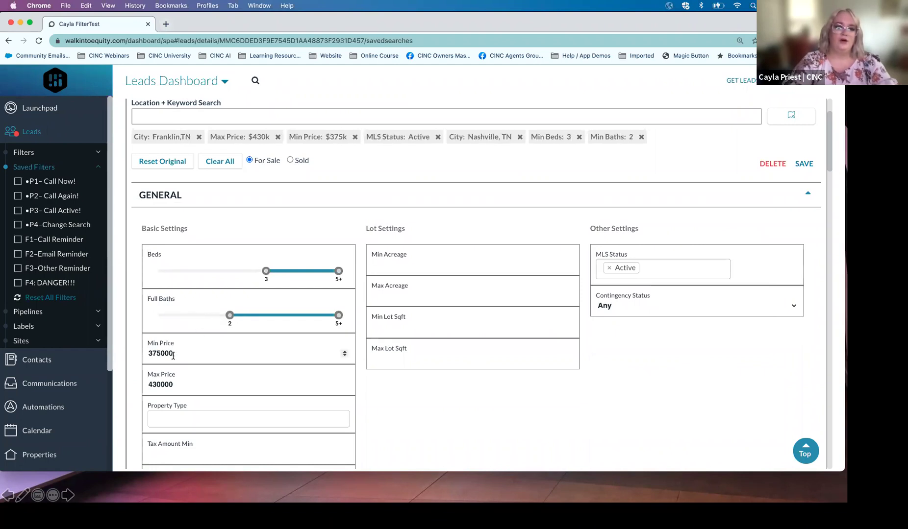
{"action": "double_click", "coordinate": [147, 354]}
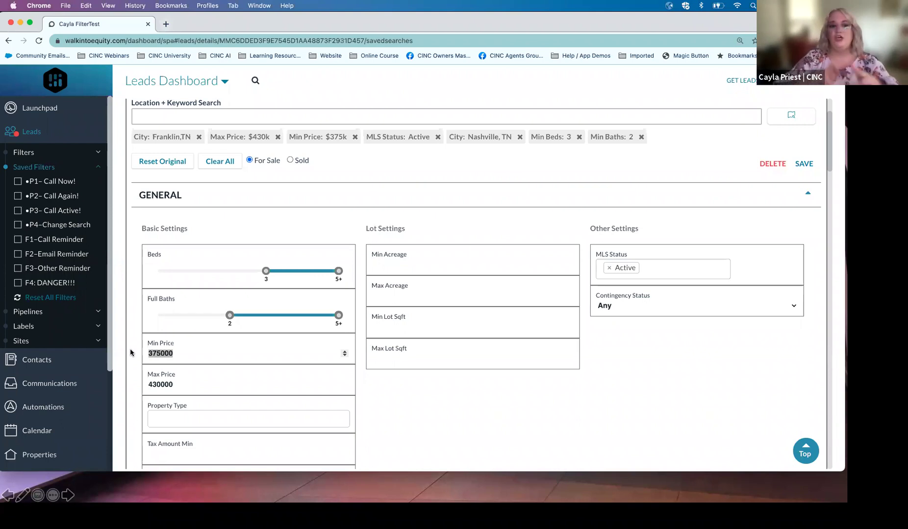
{"action": "left_click", "coordinate": [181, 385]}
{"action": "left_click_drag", "start_coordinate": [181, 384], "coordinate": [131, 387]}
{"action": "type", "text": "450000"}
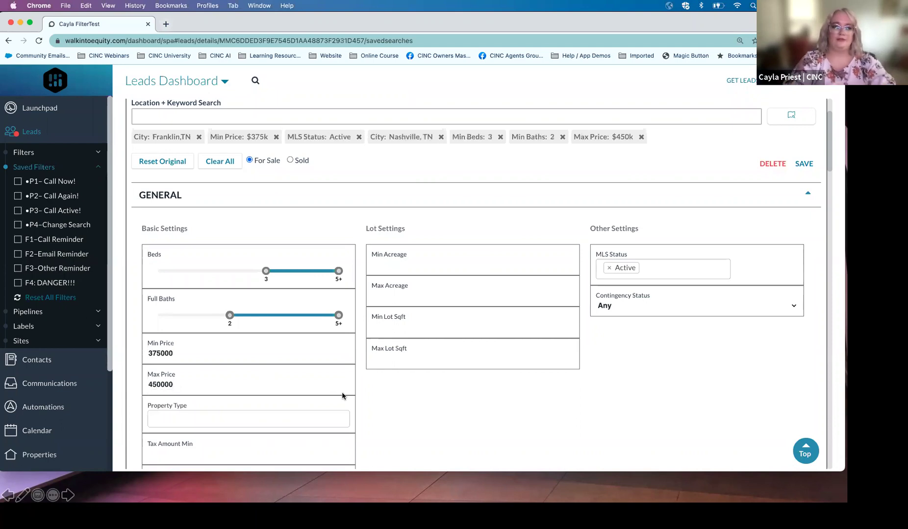
Step: Restrict the saved search to the Single Family property type
{"action": "left_click", "coordinate": [239, 426]}
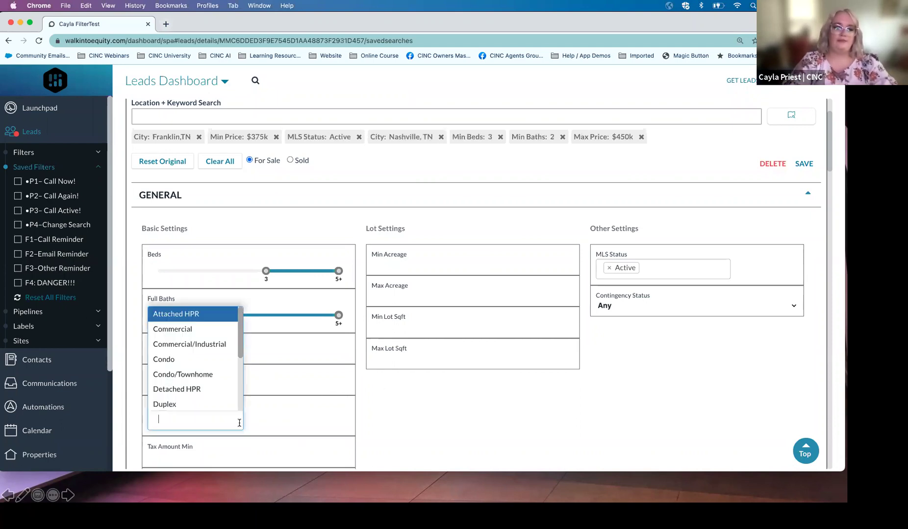
{"action": "scroll", "coordinate": [196, 382], "scroll_direction": "down", "scroll_amount": 5}
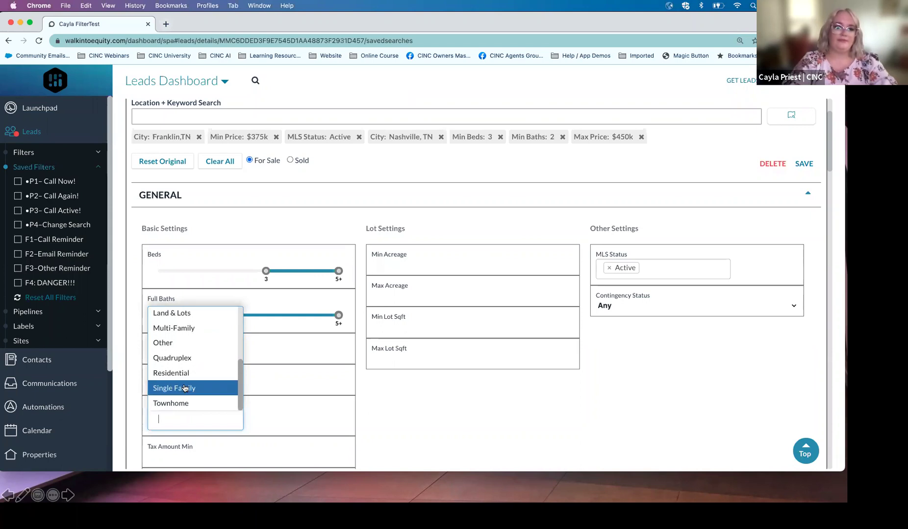
{"action": "left_click", "coordinate": [188, 388]}
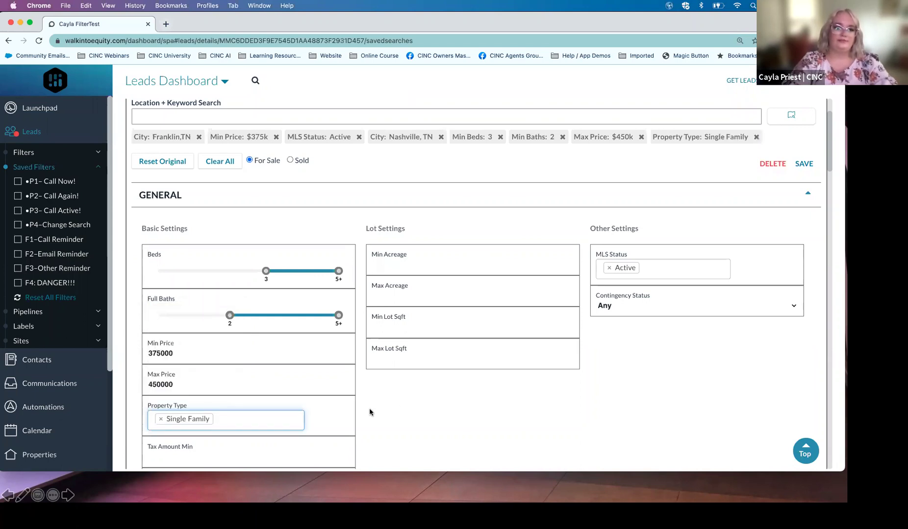
{"action": "left_click", "coordinate": [401, 407]}
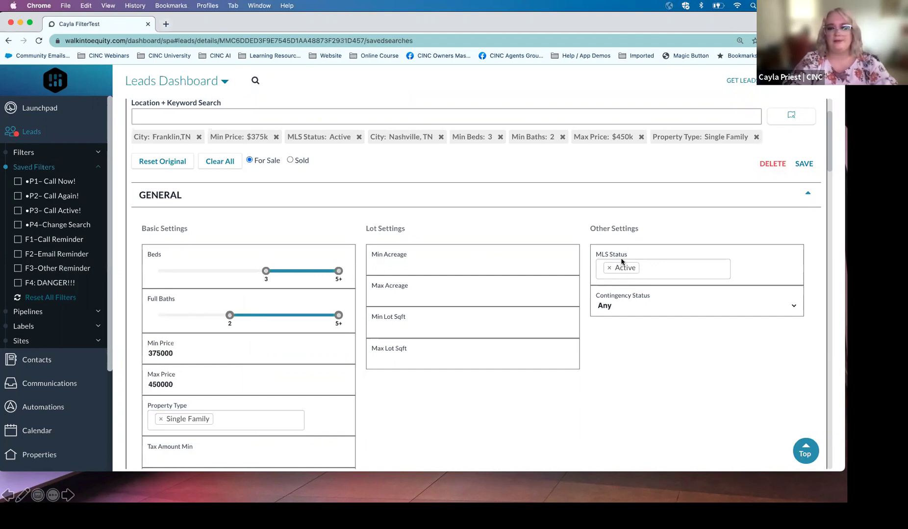
Step: Remove the Active MLS status from the search criteria and add it back
{"action": "left_click", "coordinate": [610, 269]}
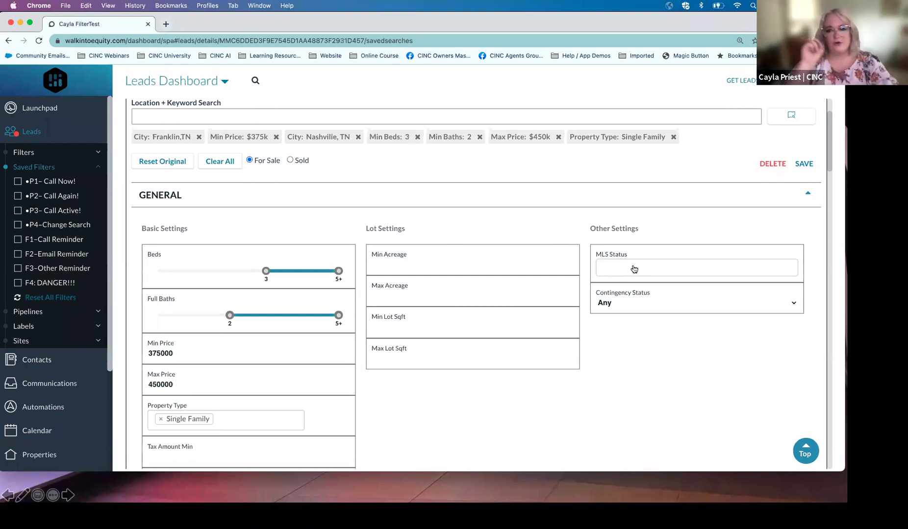
{"action": "left_click", "coordinate": [634, 269]}
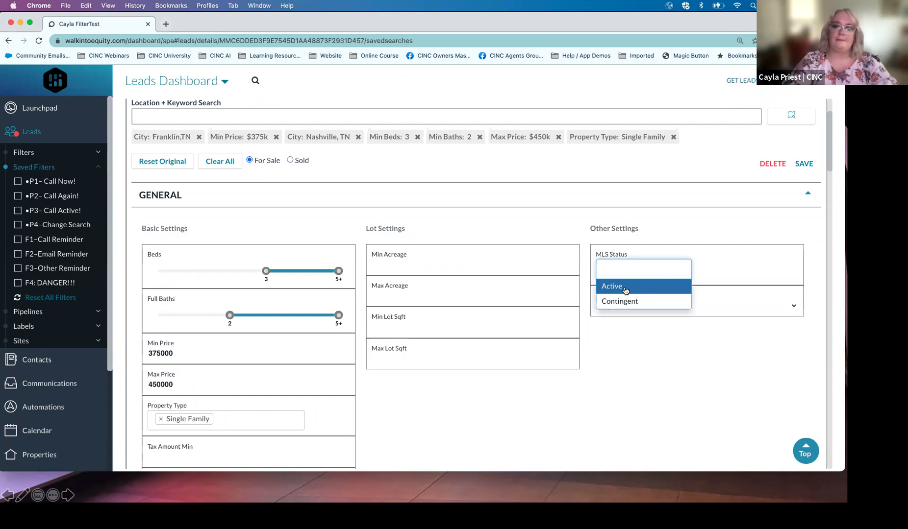
{"action": "left_click", "coordinate": [625, 289]}
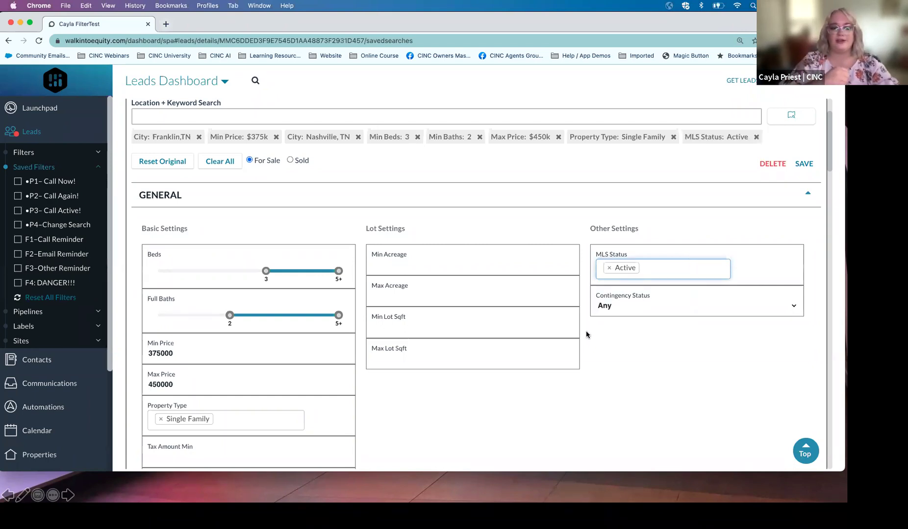
Step: Examine the additional building, other and tag criteria available for the saved search
{"action": "scroll", "coordinate": [587, 335], "scroll_direction": "down", "scroll_amount": 3}
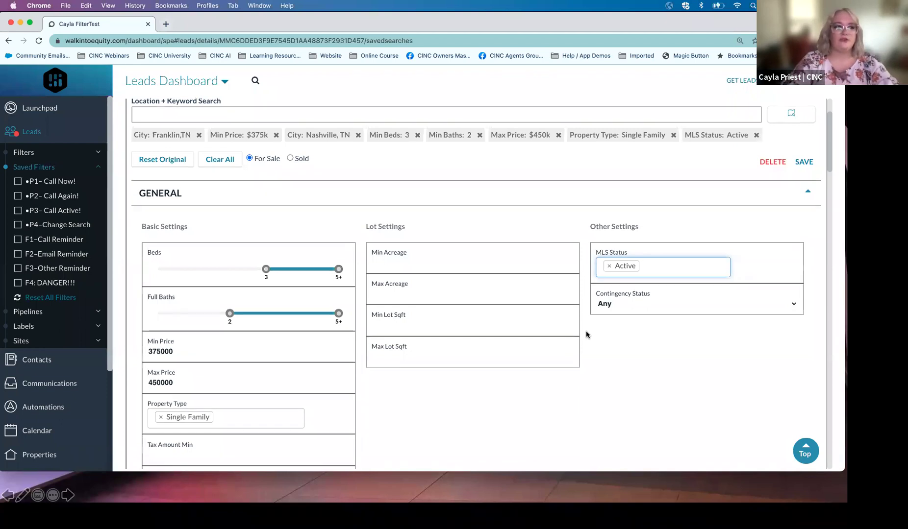
{"action": "scroll", "coordinate": [587, 334], "scroll_direction": "down", "scroll_amount": 13}
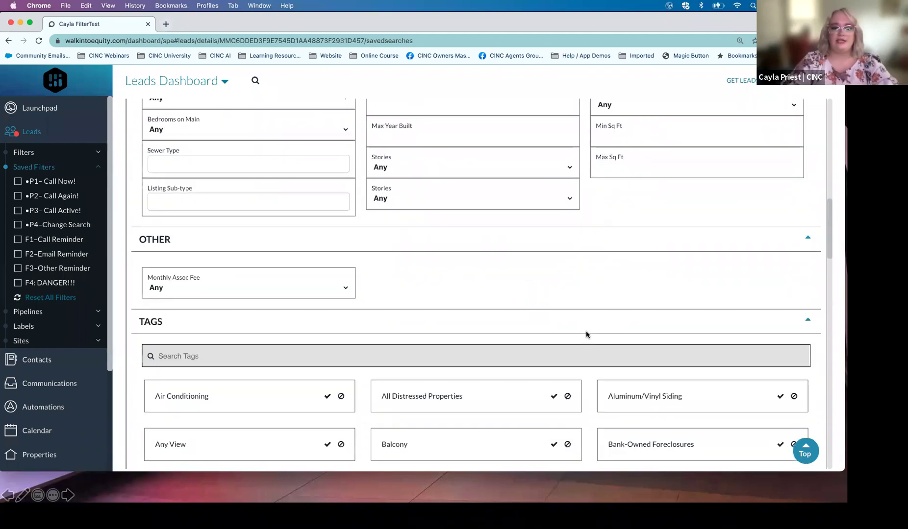
{"action": "scroll", "coordinate": [587, 333], "scroll_direction": "down", "scroll_amount": 6}
{"action": "scroll", "coordinate": [586, 333], "scroll_direction": "up", "scroll_amount": 20}
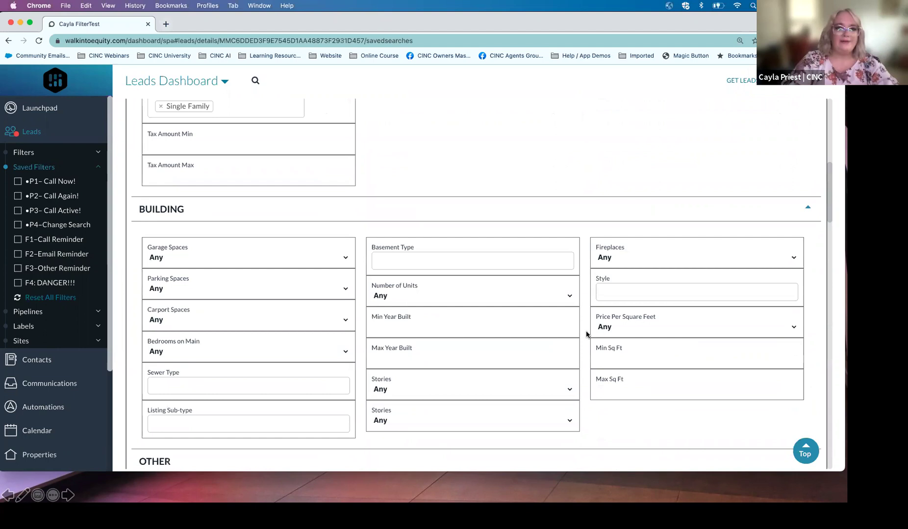
{"action": "scroll", "coordinate": [586, 334], "scroll_direction": "up", "scroll_amount": 2}
{"action": "scroll", "coordinate": [587, 334], "scroll_direction": "down", "scroll_amount": 3}
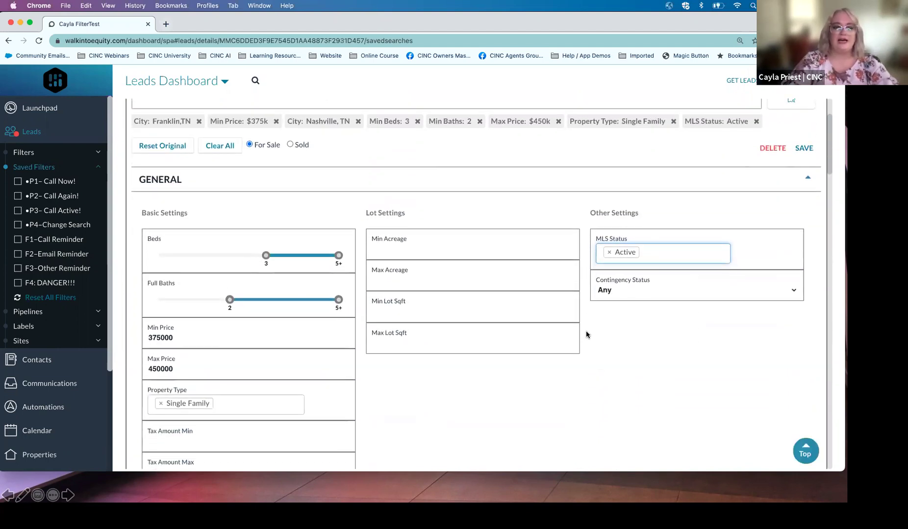
{"action": "scroll", "coordinate": [586, 335], "scroll_direction": "up", "scroll_amount": 1}
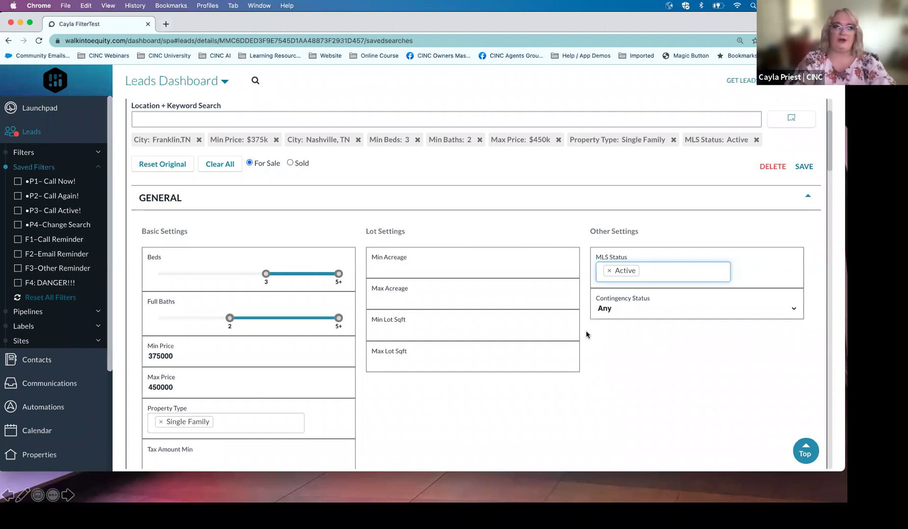
Step: Save the updated search criteria and open the search's results
{"action": "scroll", "coordinate": [587, 335], "scroll_direction": "up", "scroll_amount": 3}
{"action": "scroll", "coordinate": [587, 335], "scroll_direction": "down", "scroll_amount": 1}
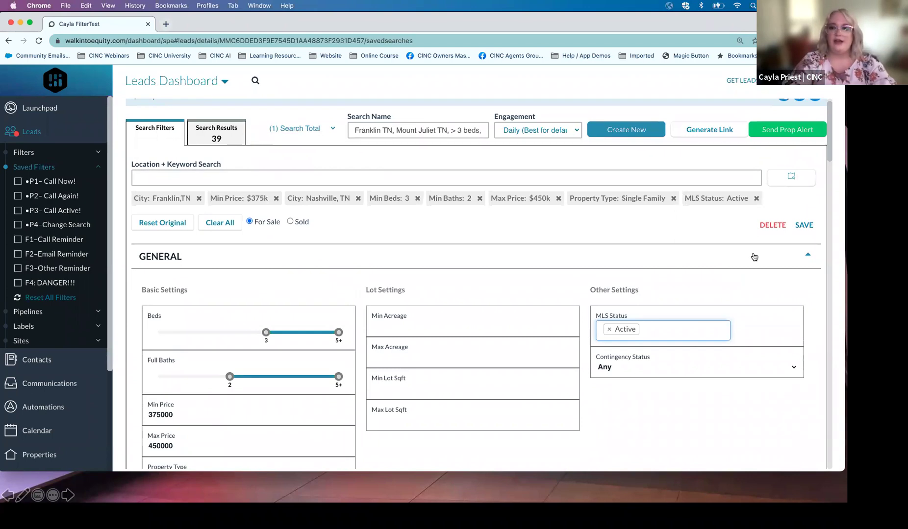
{"action": "left_click", "coordinate": [807, 227]}
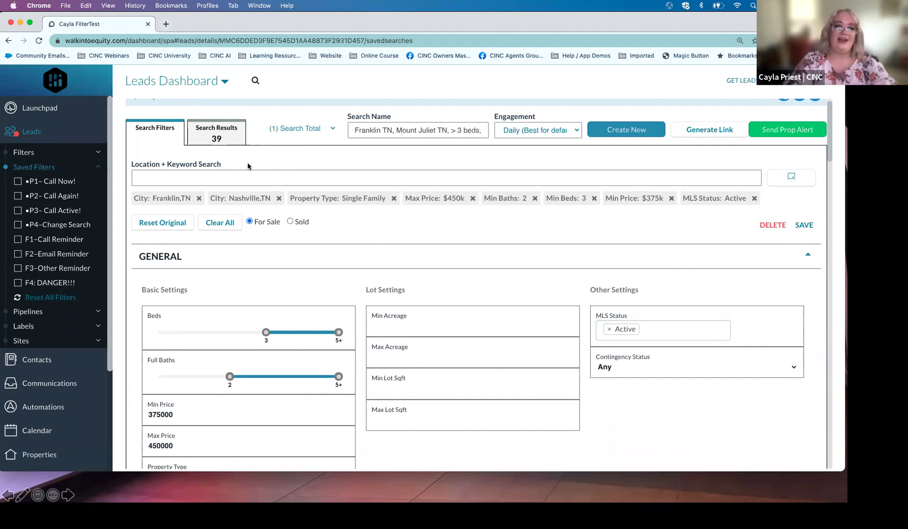
{"action": "left_click", "coordinate": [218, 136]}
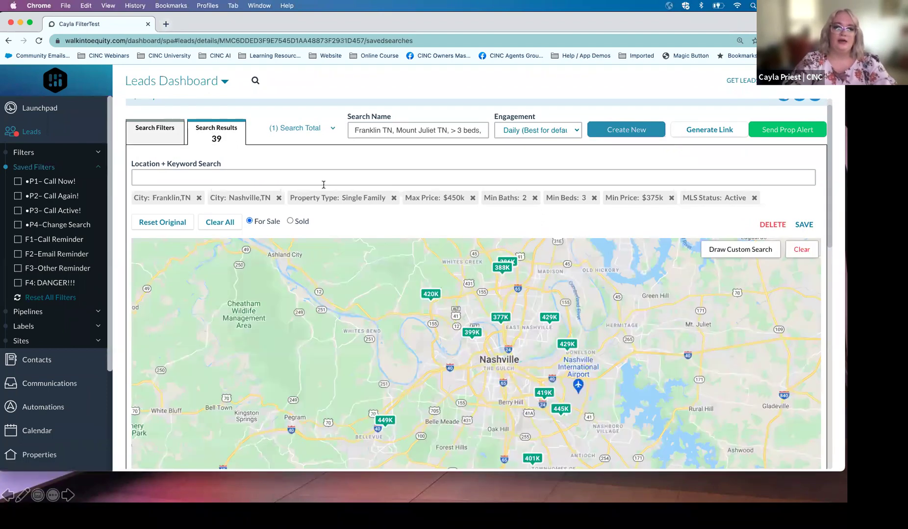
Step: Select the listings priced $429,900, $401,000, $377,900 and $419,000 and start a mail message sharing them with the lead
{"action": "scroll", "coordinate": [347, 221], "scroll_direction": "down", "scroll_amount": 3}
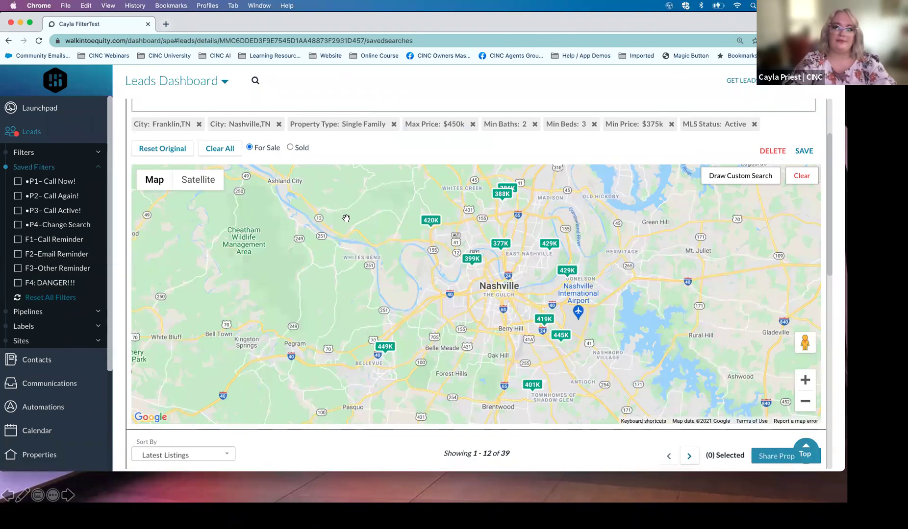
{"action": "scroll", "coordinate": [347, 218], "scroll_direction": "down", "scroll_amount": 6}
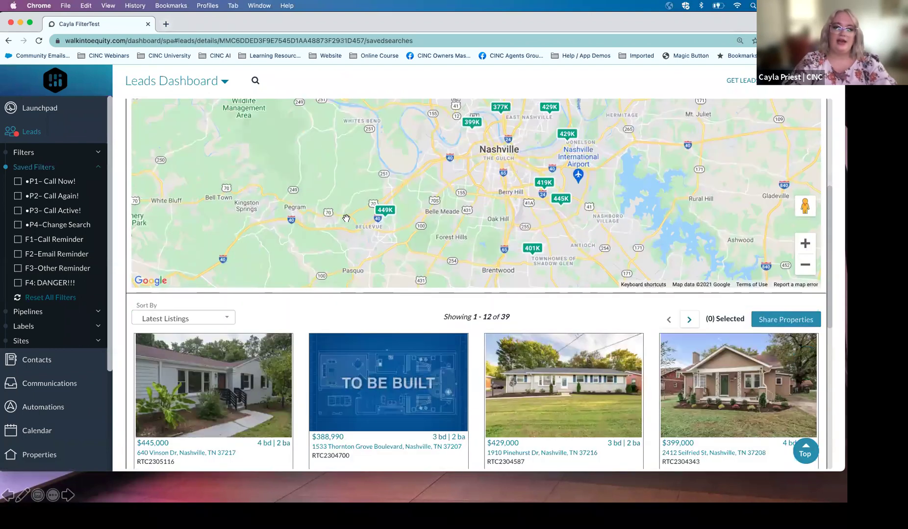
{"action": "scroll", "coordinate": [346, 221], "scroll_direction": "down", "scroll_amount": 1}
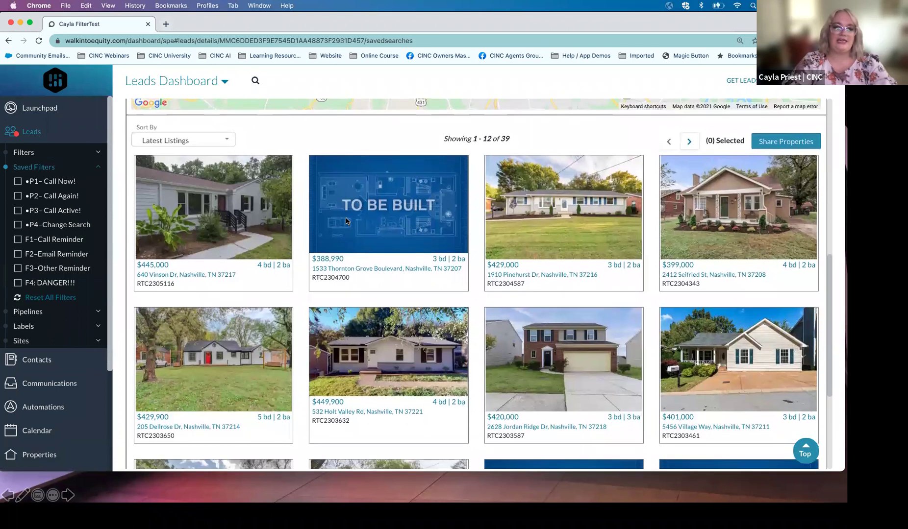
{"action": "scroll", "coordinate": [346, 221], "scroll_direction": "down", "scroll_amount": 2}
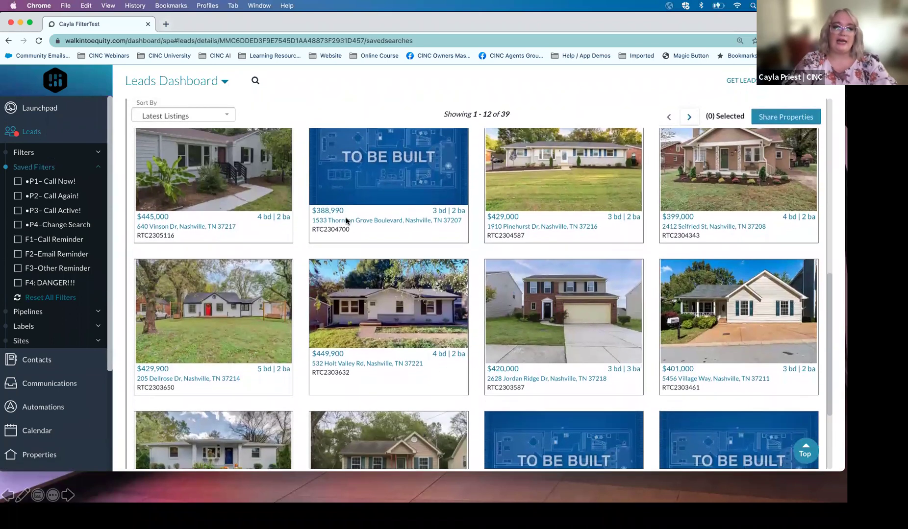
{"action": "scroll", "coordinate": [346, 221], "scroll_direction": "down", "scroll_amount": 1}
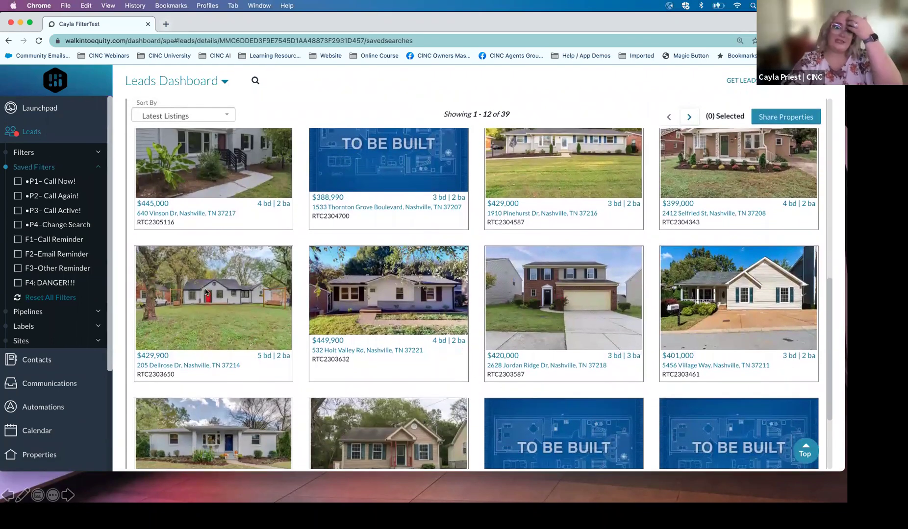
{"action": "left_click", "coordinate": [205, 293]}
{"action": "left_click", "coordinate": [712, 291]}
{"action": "scroll", "coordinate": [540, 343], "scroll_direction": "down", "scroll_amount": 3}
{"action": "left_click", "coordinate": [378, 390]}
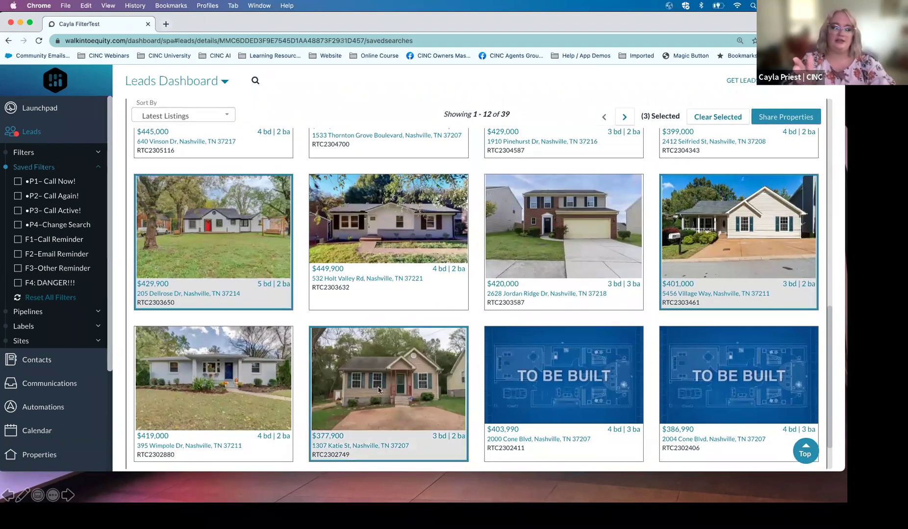
{"action": "left_click", "coordinate": [226, 375]}
{"action": "scroll", "coordinate": [768, 129], "scroll_direction": "up", "scroll_amount": 1}
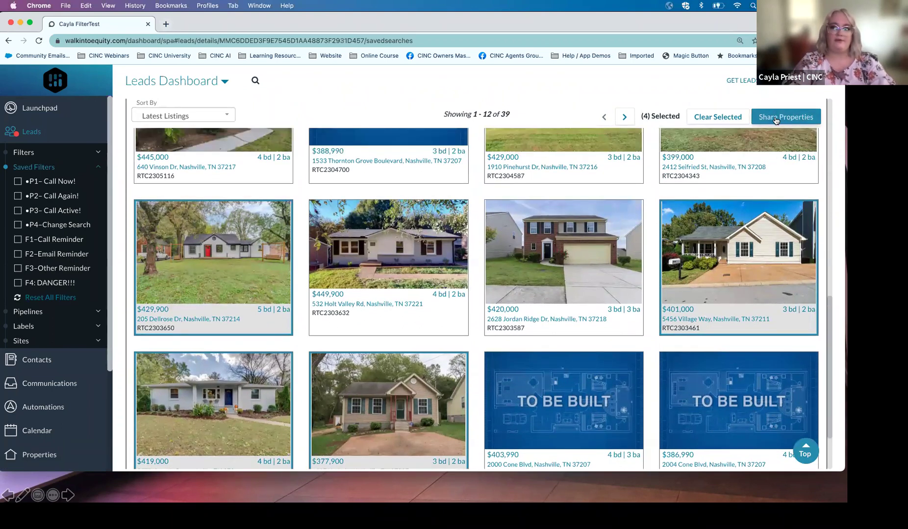
{"action": "left_click", "coordinate": [775, 120]}
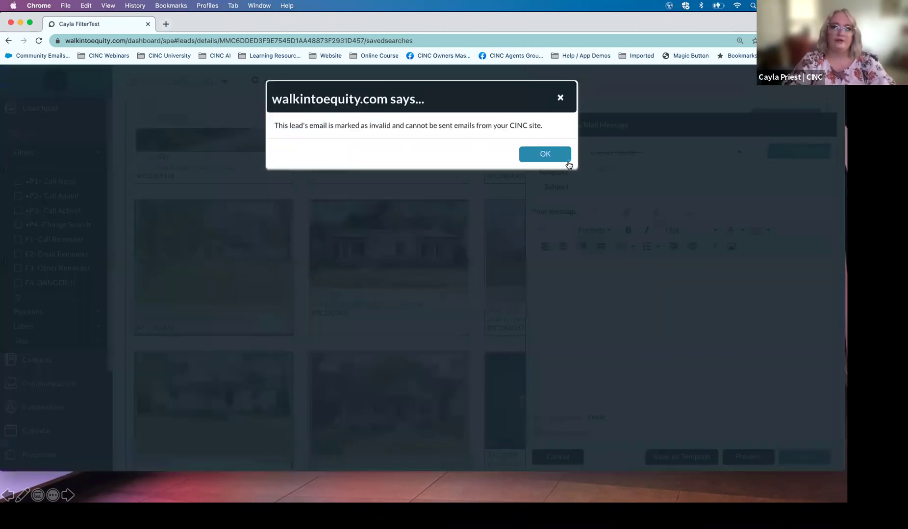
{"action": "left_click", "coordinate": [535, 159]}
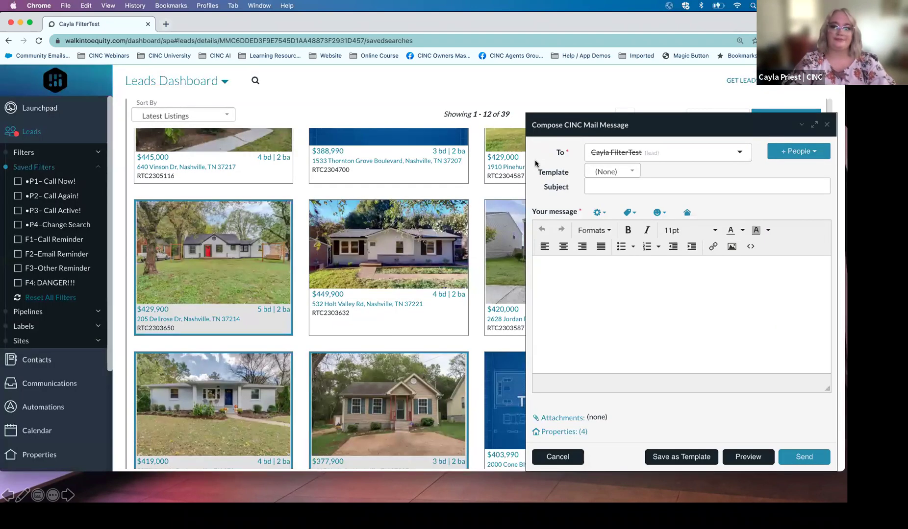
Step: Preview the mail message containing the shared properties and cancel the message without sending it
{"action": "left_click", "coordinate": [744, 459]}
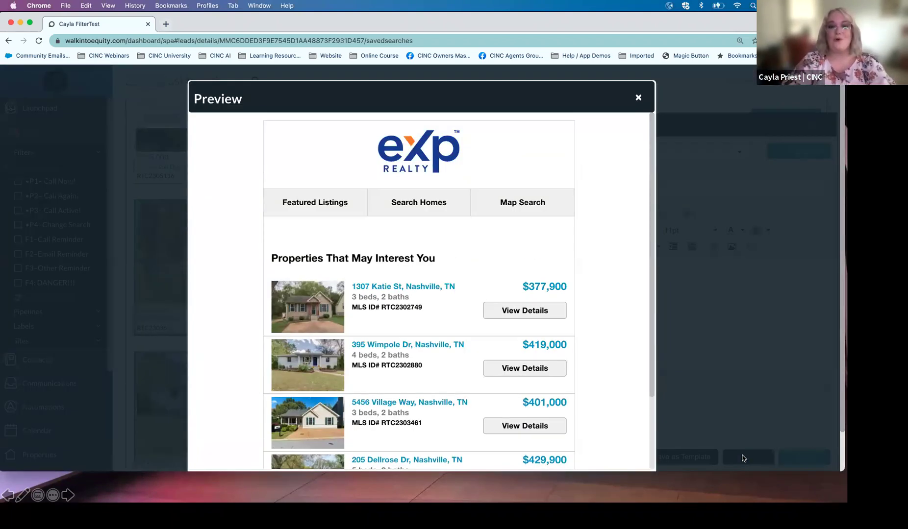
{"action": "left_click", "coordinate": [638, 99]}
{"action": "left_click", "coordinate": [554, 456]}
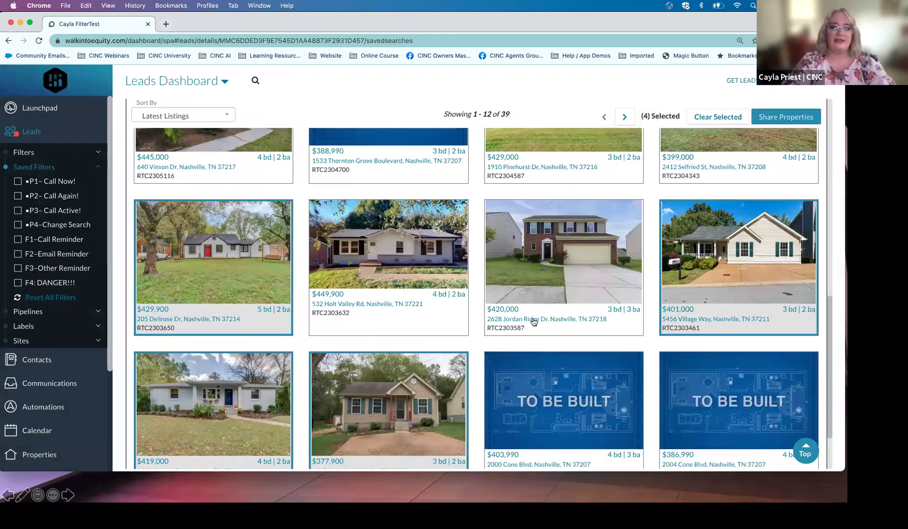
Step: Review the saved search's engagement frequency options, keep Daily (Best for default search), and save the search
{"action": "scroll", "coordinate": [534, 322], "scroll_direction": "up", "scroll_amount": 10}
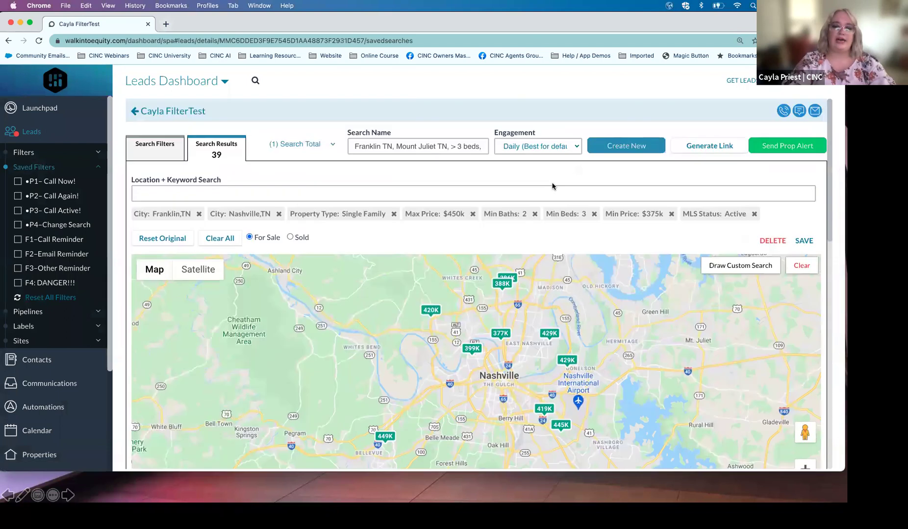
{"action": "left_click", "coordinate": [532, 150]}
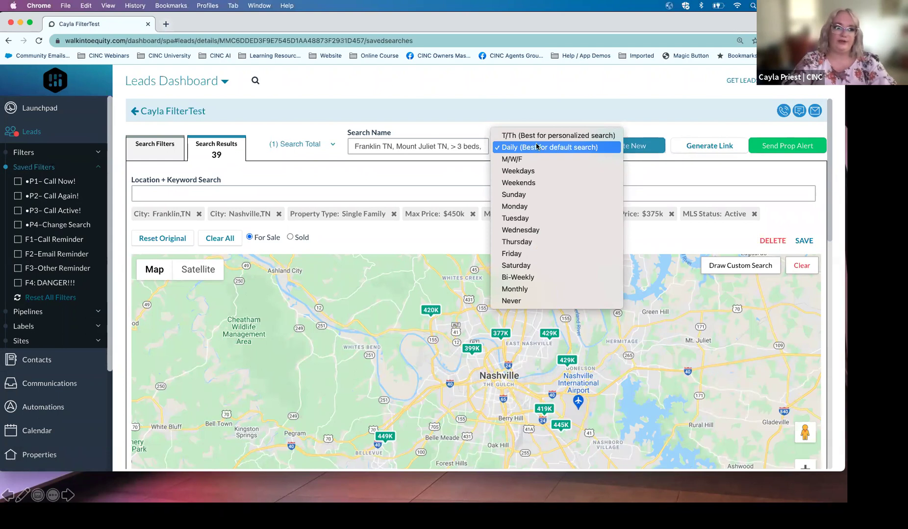
{"action": "left_click", "coordinate": [543, 113]}
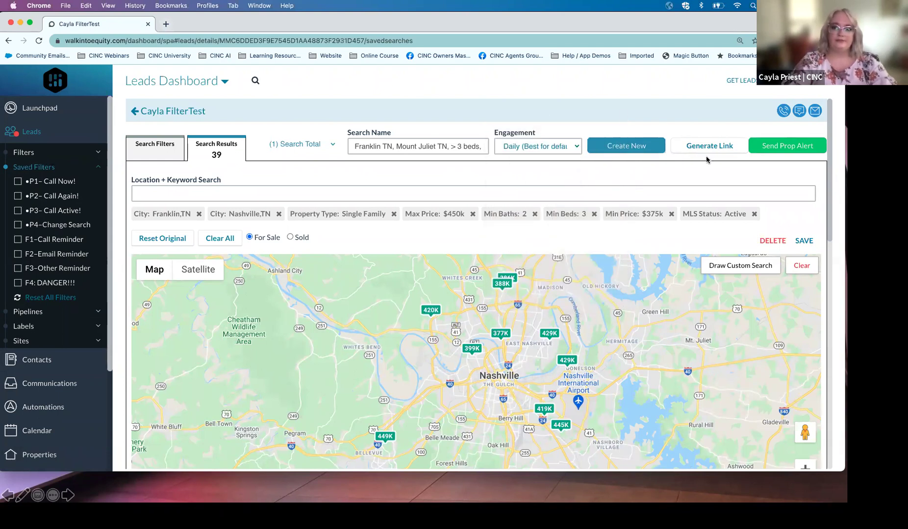
{"action": "left_click", "coordinate": [807, 245]}
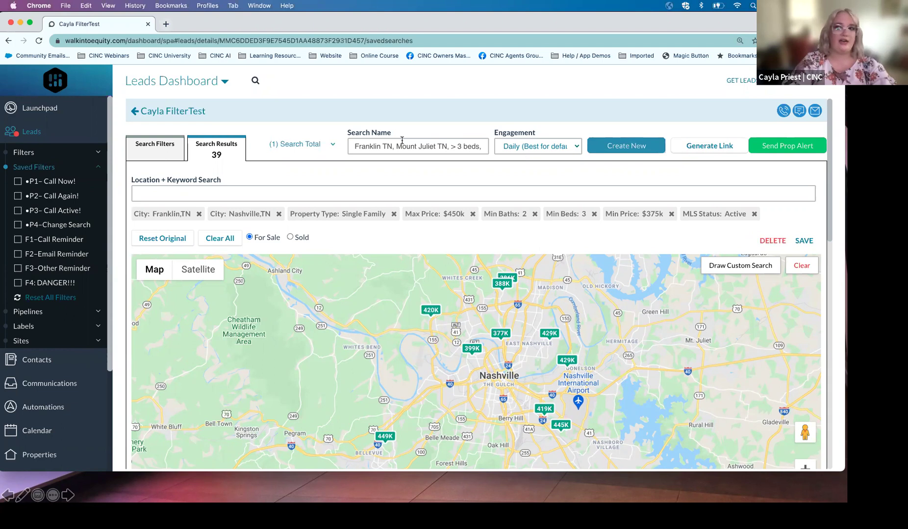
Step: Review the lead's activity timeline and communication statistics in the lead details and return to the lead list
{"action": "left_click", "coordinate": [154, 116]}
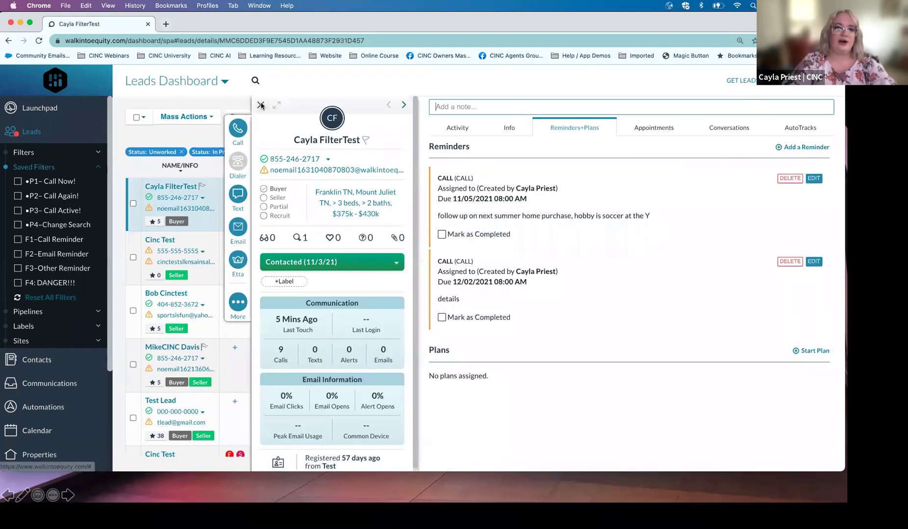
{"action": "left_click", "coordinate": [261, 106]}
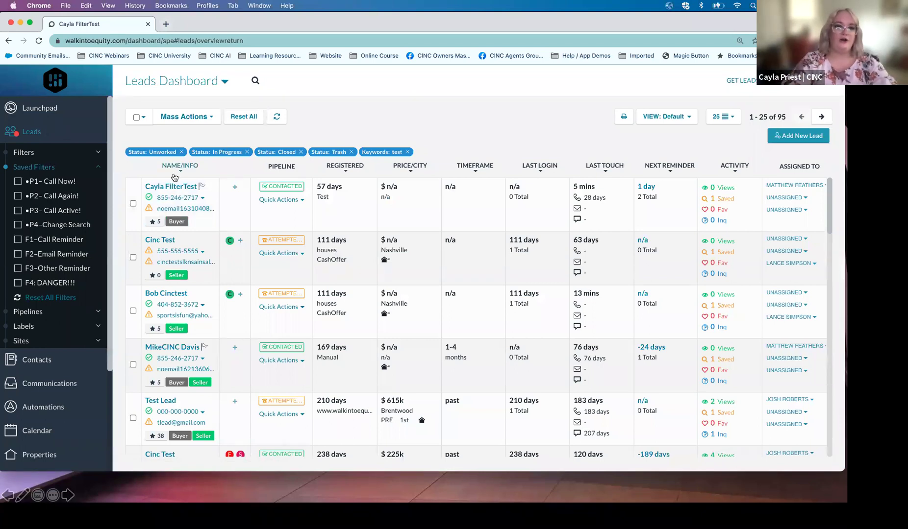
{"action": "left_click", "coordinate": [168, 188]}
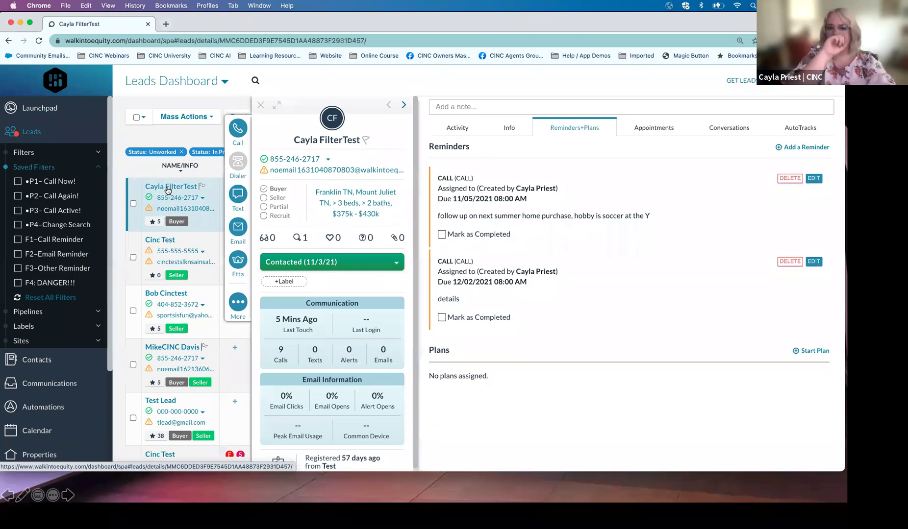
{"action": "left_click", "coordinate": [456, 129]}
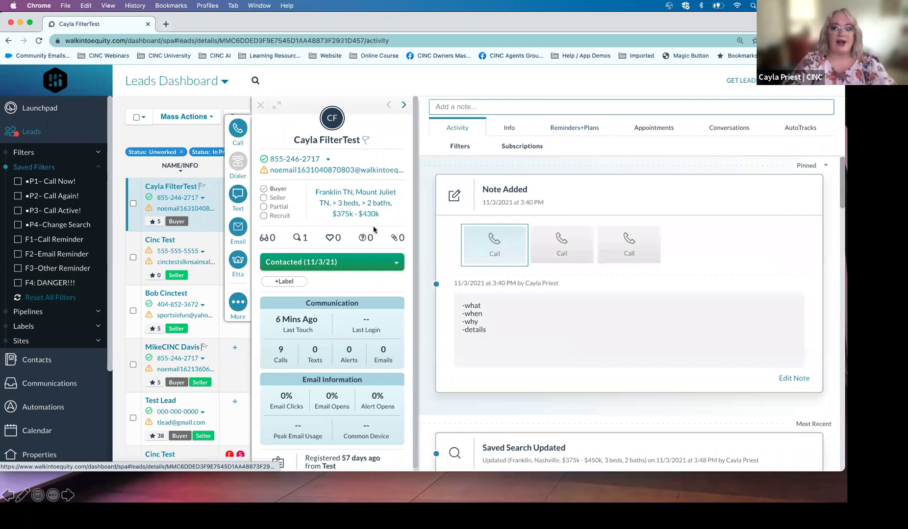
{"action": "scroll", "coordinate": [309, 334], "scroll_direction": "down", "scroll_amount": 1}
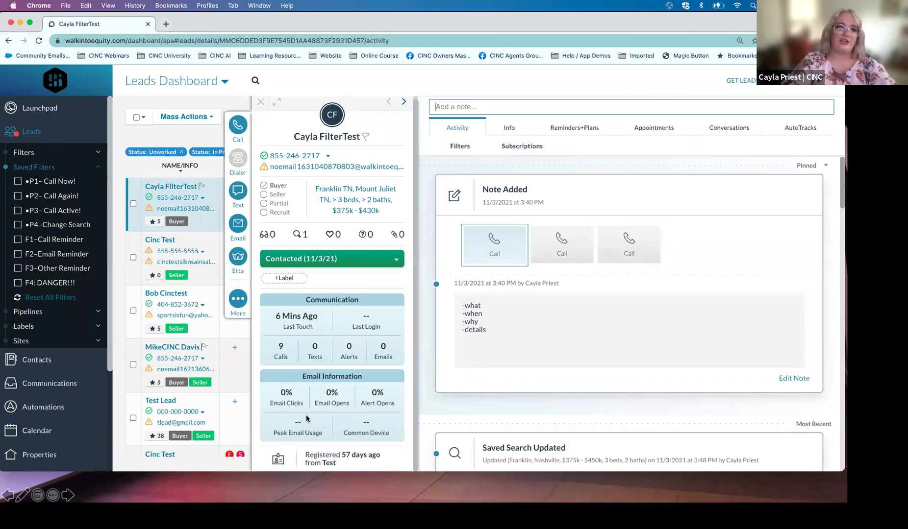
{"action": "left_click", "coordinate": [261, 101]}
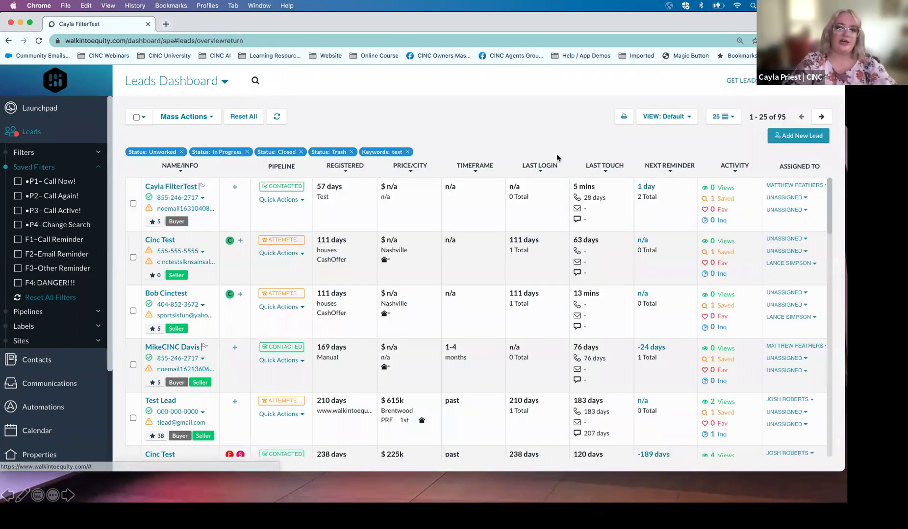
Step: Open the first lead's saved search for editing straight from the lead list, and go back to the list
{"action": "left_click", "coordinate": [725, 201]}
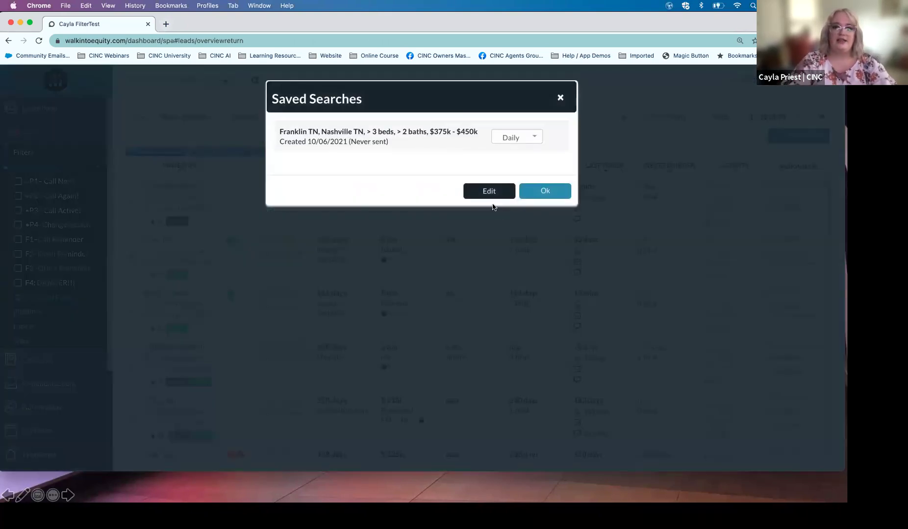
{"action": "left_click", "coordinate": [485, 193]}
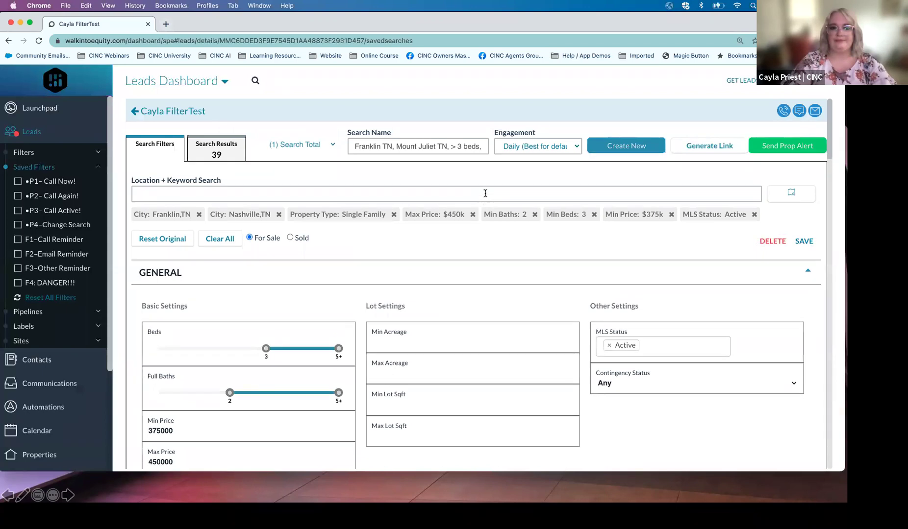
{"action": "left_click", "coordinate": [190, 113]}
{"action": "left_click", "coordinate": [260, 105]}
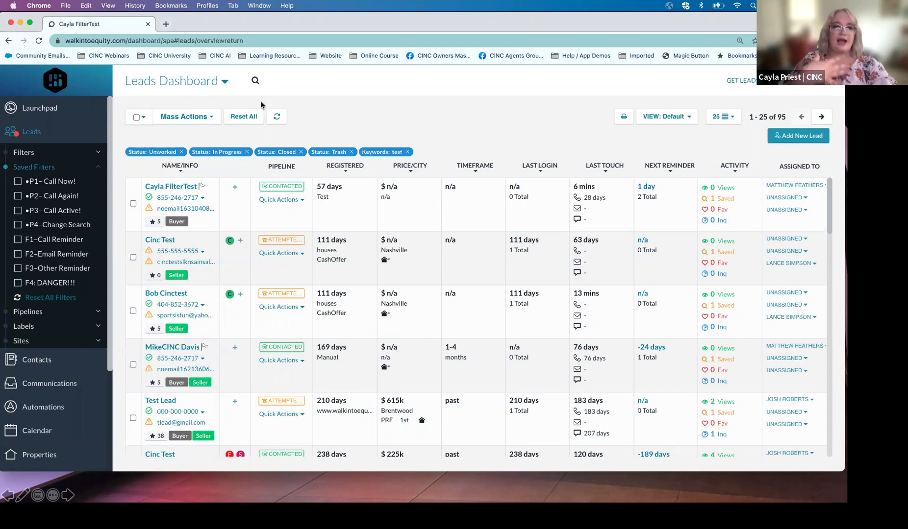
{"action": "left_click", "coordinate": [282, 200]}
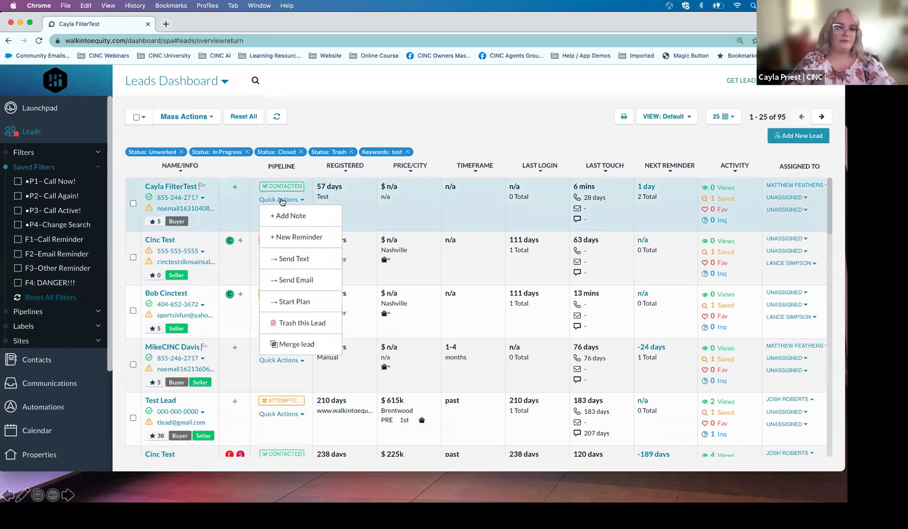
{"action": "left_click", "coordinate": [294, 237]}
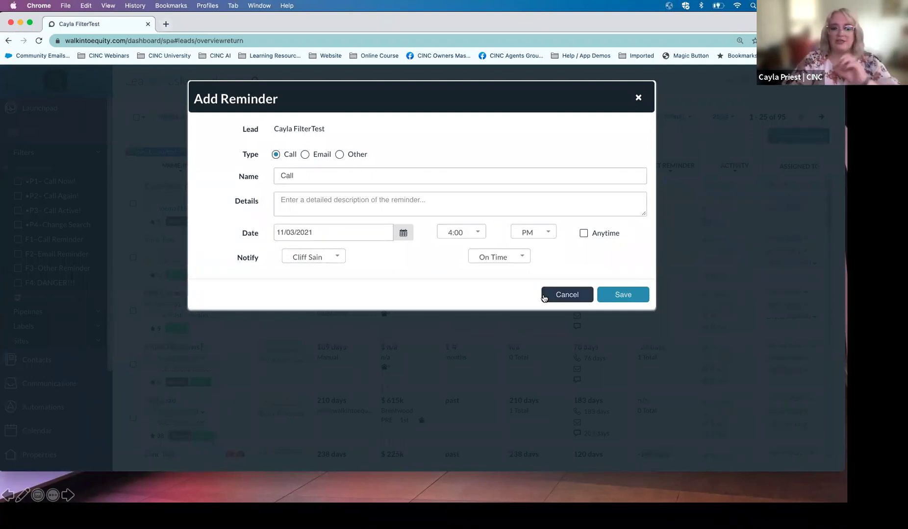
{"action": "left_click", "coordinate": [564, 295]}
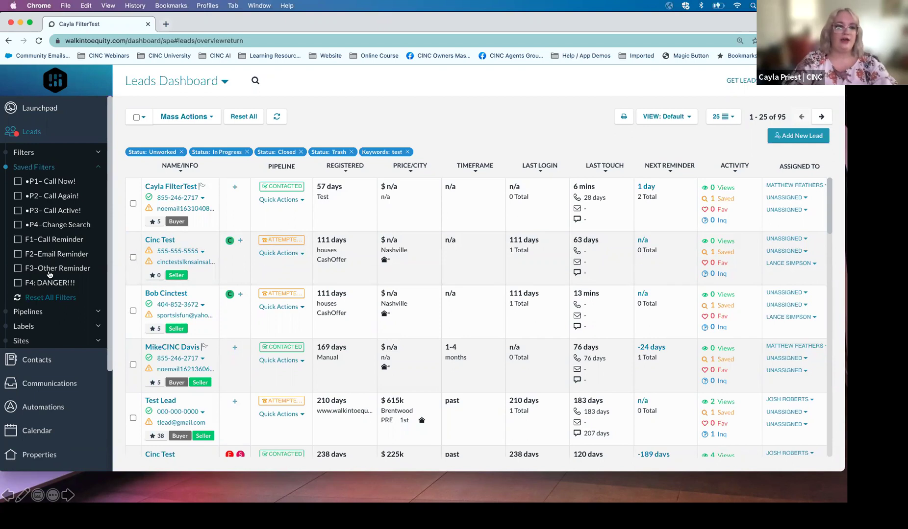
Step: Apply the F1–Call Reminder saved filter and check the leads' next reminder dates
{"action": "left_click", "coordinate": [51, 242]}
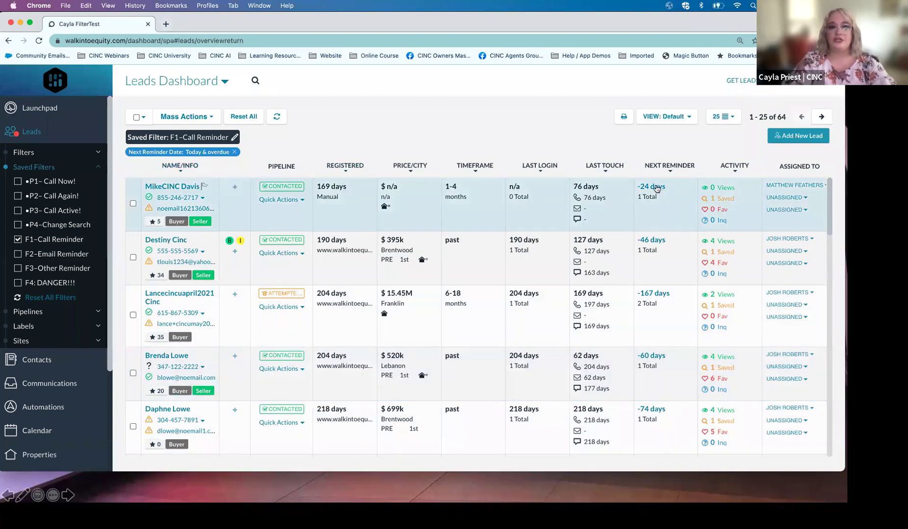
{"action": "mouse_move", "coordinate": [657, 189]}
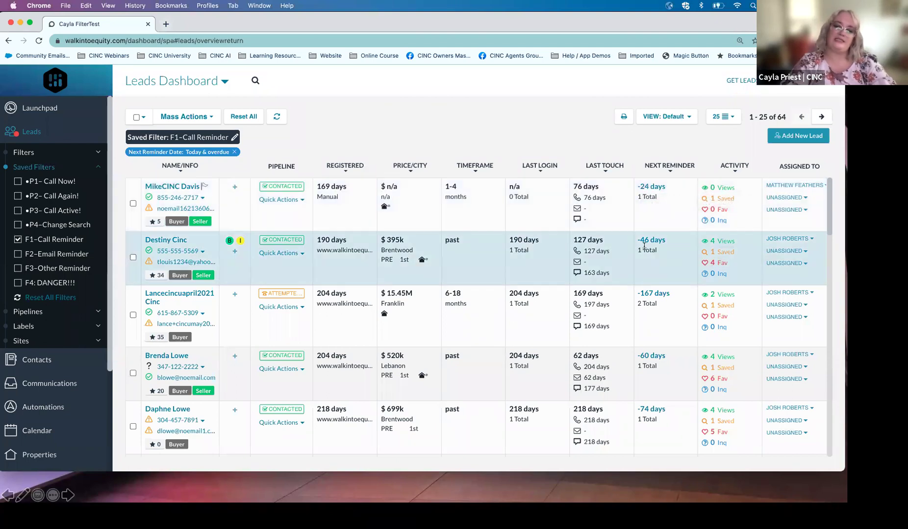
{"action": "mouse_move", "coordinate": [647, 265]}
{"action": "left_mouse_down"}
{"action": "mouse_move", "coordinate": [649, 345]}
{"action": "mouse_move", "coordinate": [671, 324]}
{"action": "left_mouse_up"}
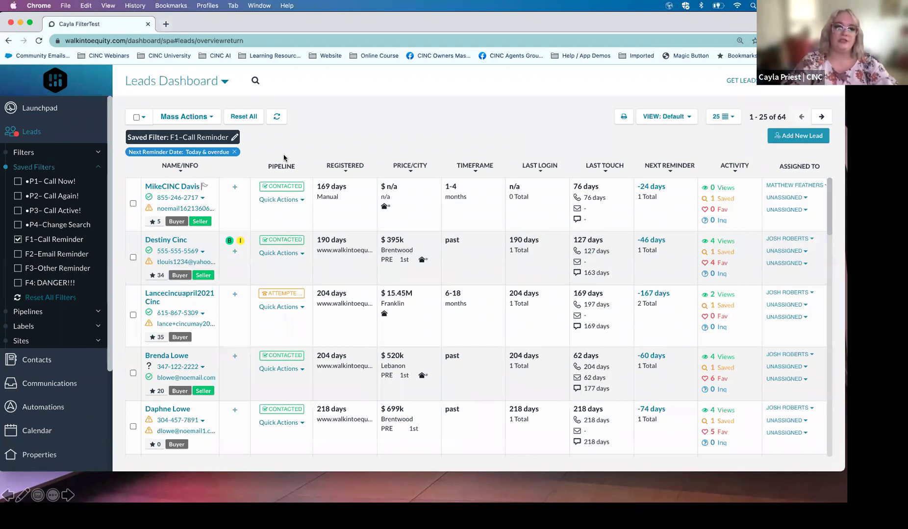
Step: Mark the first lead's "AutoTrack is done" call reminder as completed and return to the filtered lead list
{"action": "left_click", "coordinate": [167, 189]}
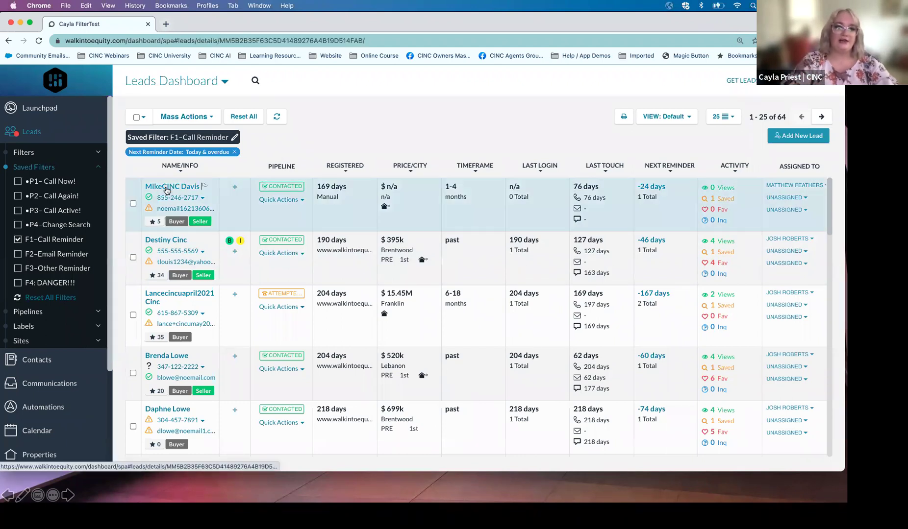
{"action": "left_click", "coordinate": [583, 129]}
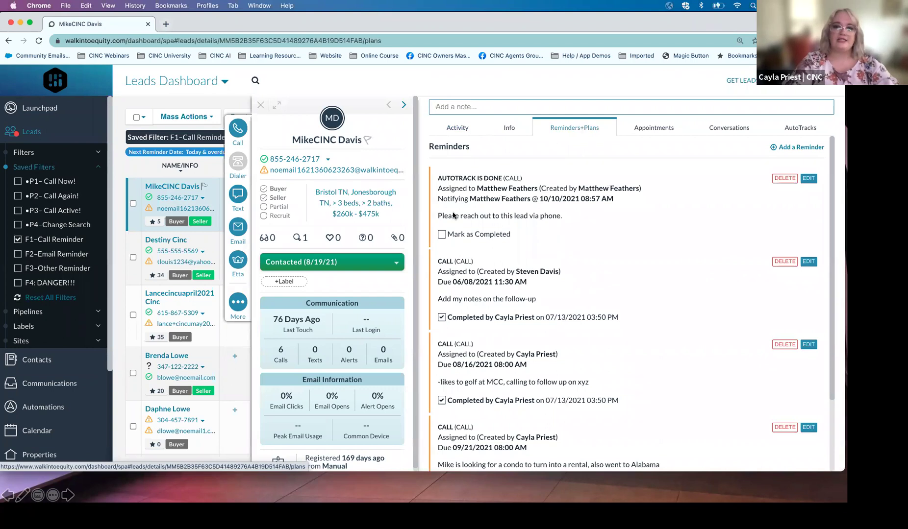
{"action": "left_click", "coordinate": [441, 237]}
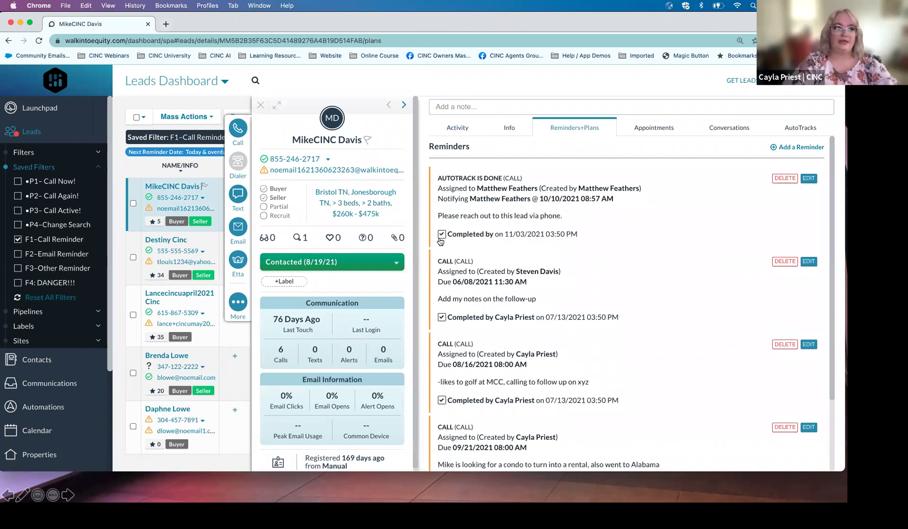
{"action": "left_click", "coordinate": [786, 148]}
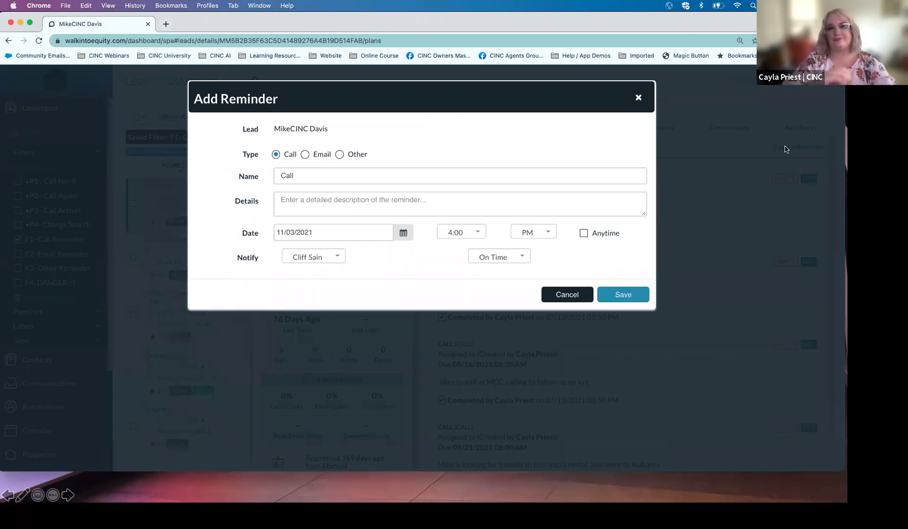
{"action": "left_click", "coordinate": [566, 296]}
{"action": "left_click", "coordinate": [74, 231]}
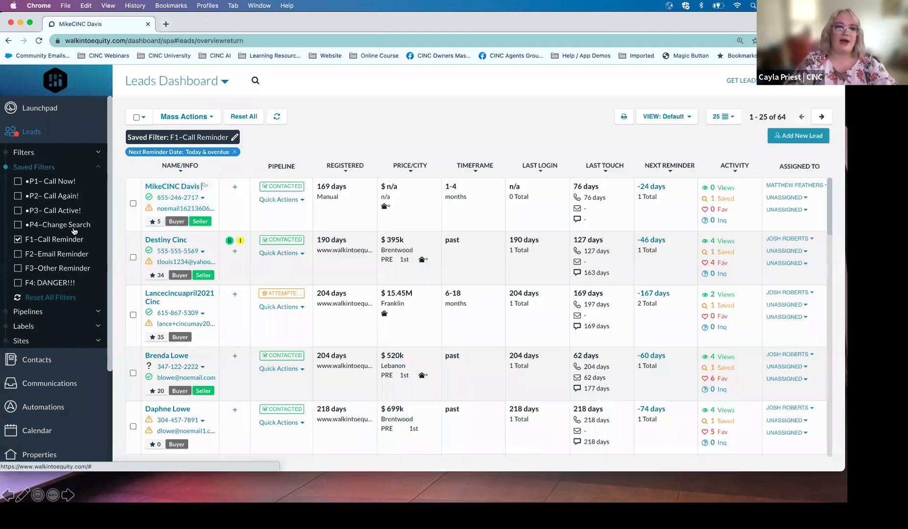
Step: View the leads under the F2–Email Reminder, F3–Other Reminder and F4: DANGER!!! saved filters in turn
{"action": "left_click", "coordinate": [58, 257]}
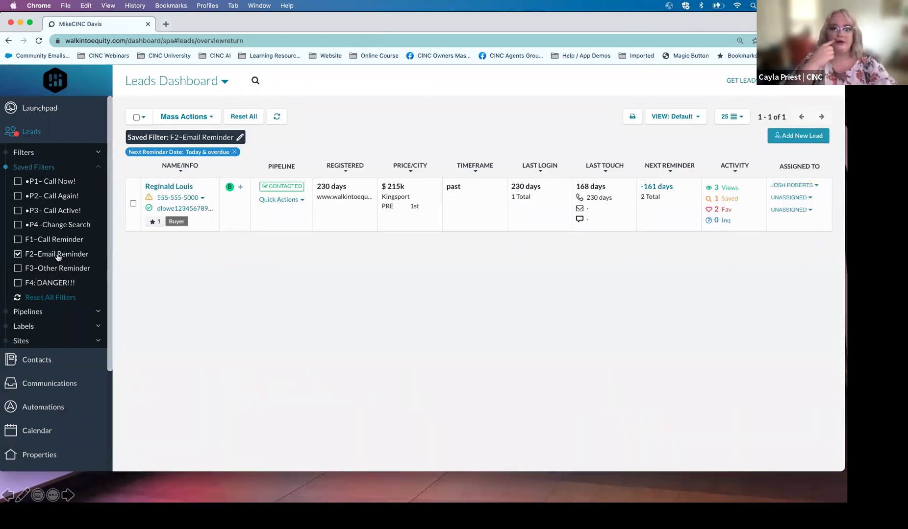
{"action": "left_click", "coordinate": [59, 269]}
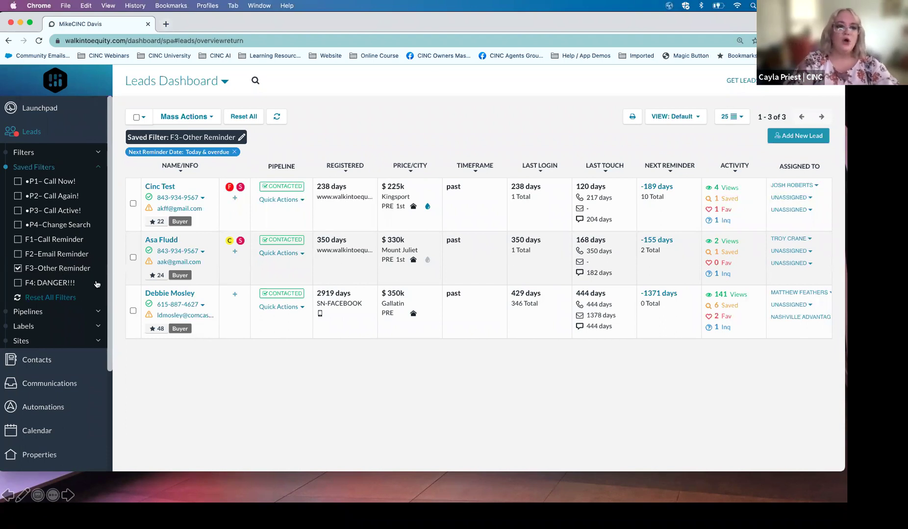
{"action": "left_click", "coordinate": [46, 284]}
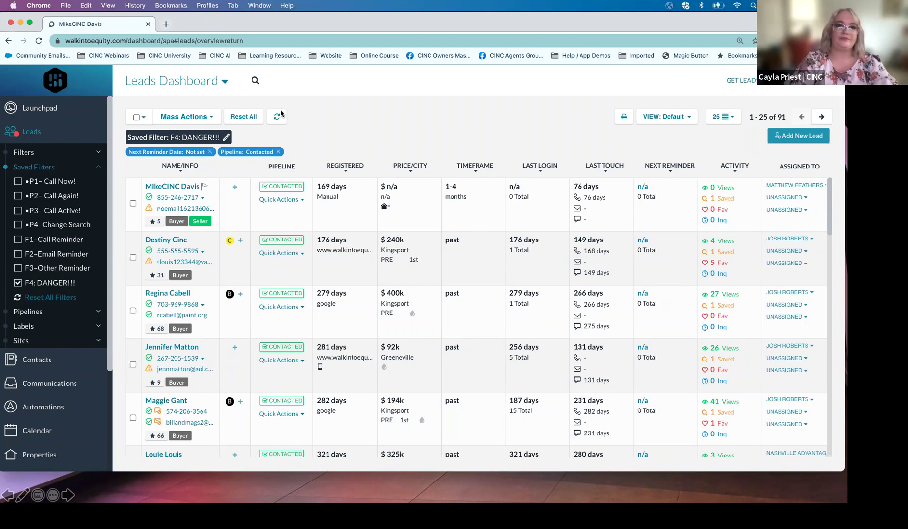
Step: Reset all filters and show only the leads in the Contacted pipeline stage
{"action": "left_click", "coordinate": [248, 120]}
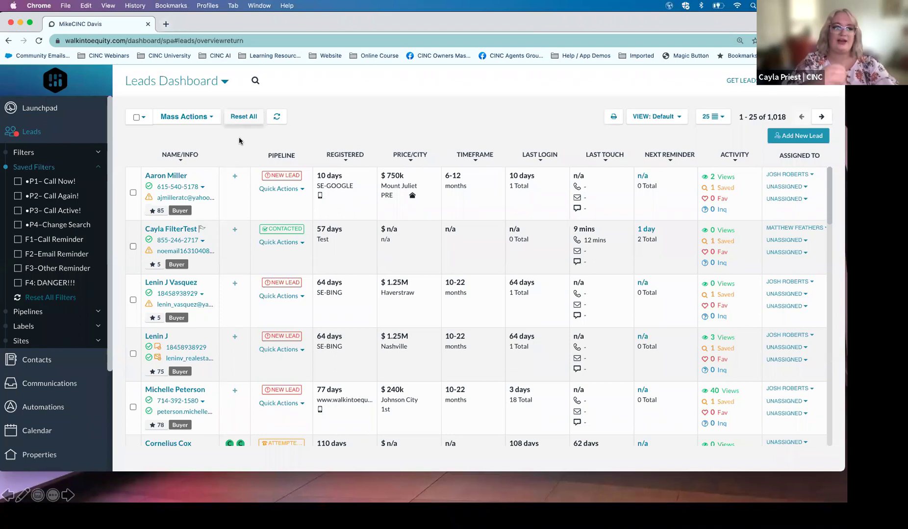
{"action": "left_click", "coordinate": [45, 167]}
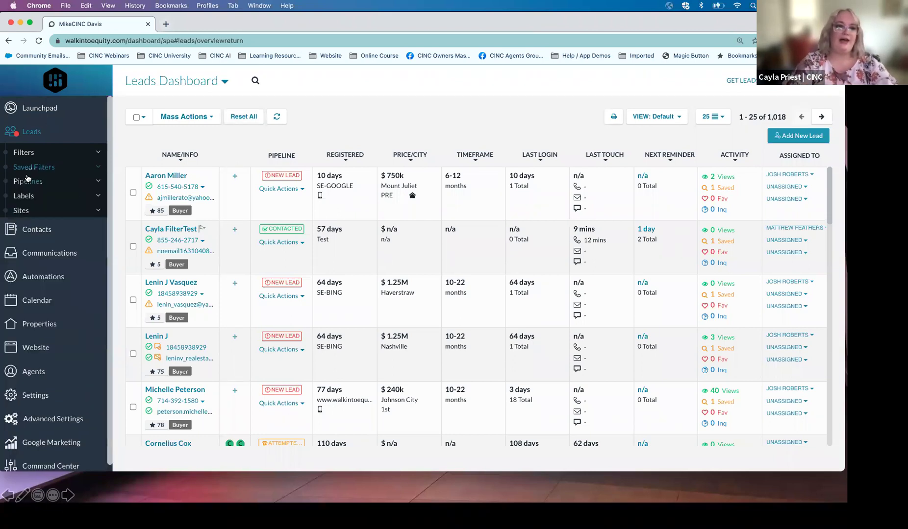
{"action": "left_click", "coordinate": [33, 181]}
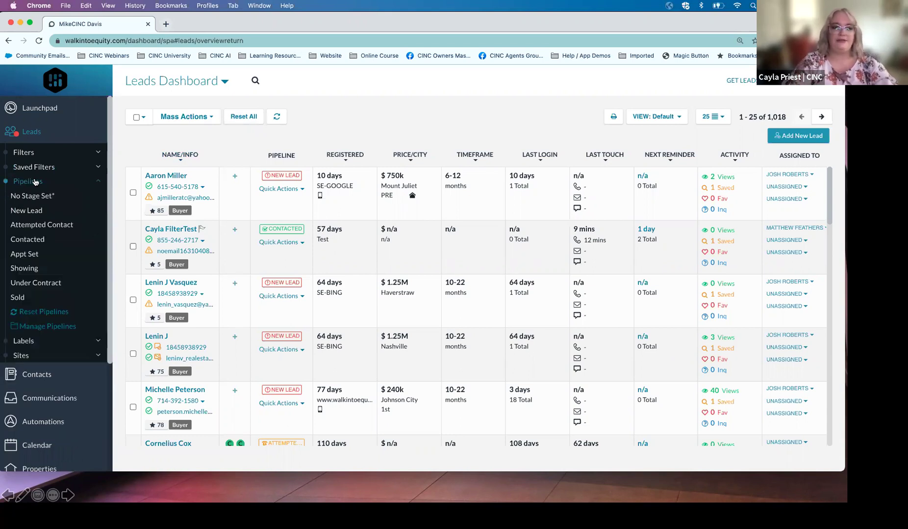
{"action": "left_click", "coordinate": [24, 240]}
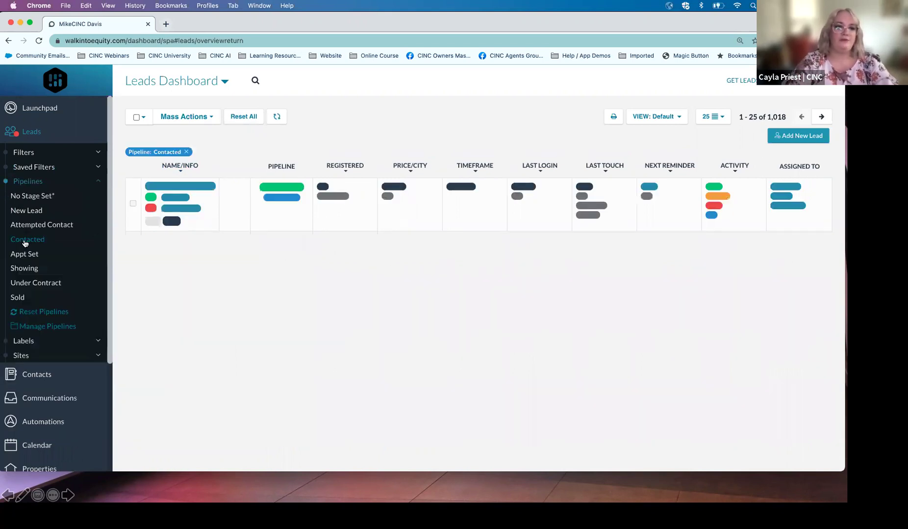
Step: Narrow the Contacted leads to those whose Next Reminder Date is Not set, for any reminder type
{"action": "left_click", "coordinate": [23, 186]}
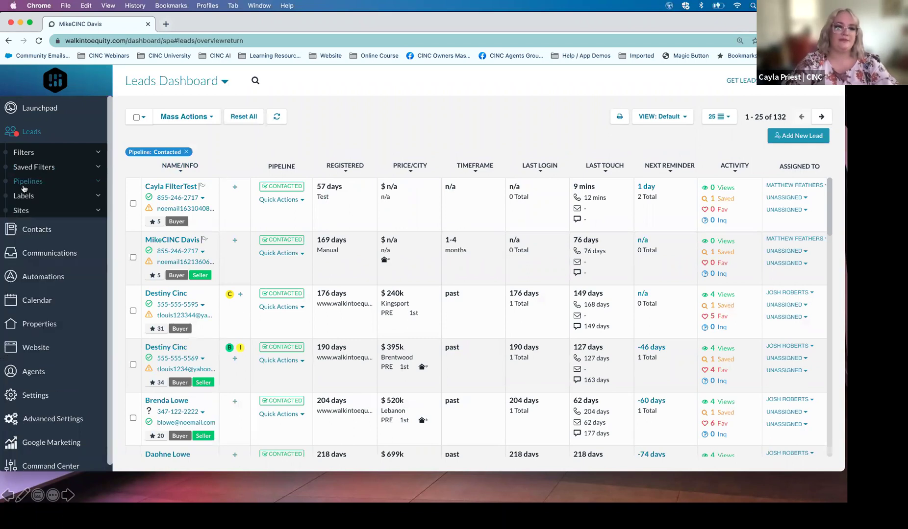
{"action": "left_click", "coordinate": [23, 154]}
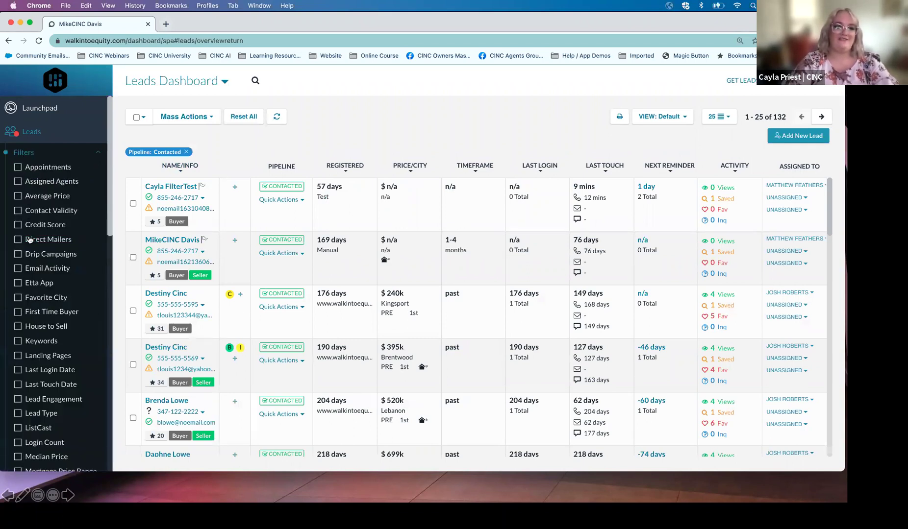
{"action": "scroll", "coordinate": [30, 240], "scroll_direction": "down", "scroll_amount": 5}
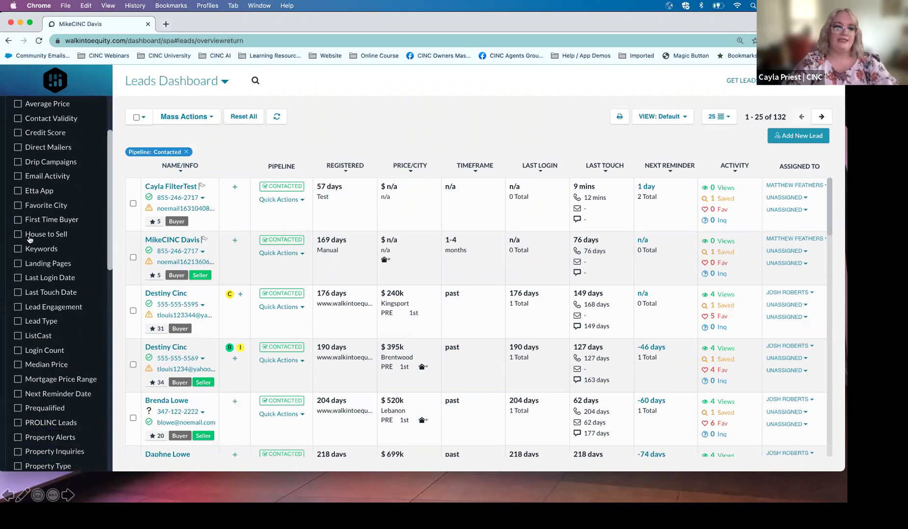
{"action": "scroll", "coordinate": [30, 239], "scroll_direction": "down", "scroll_amount": 4}
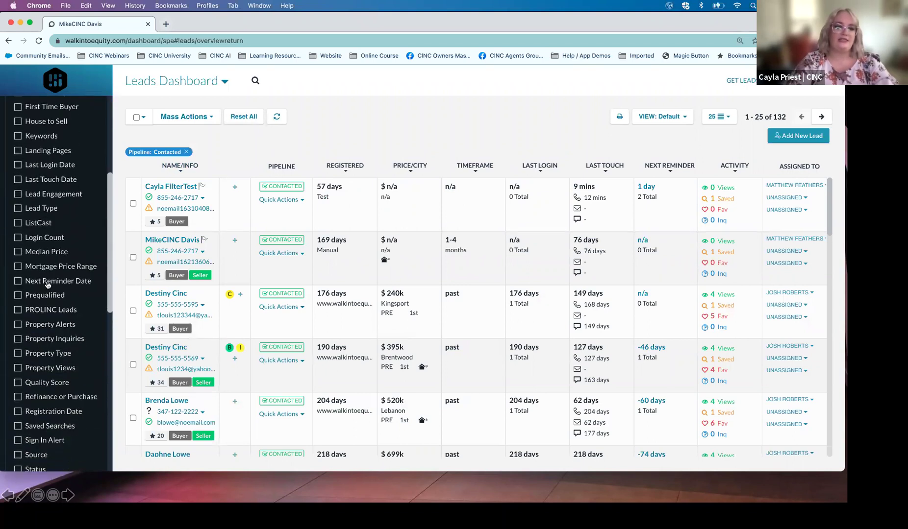
{"action": "left_click", "coordinate": [47, 282]}
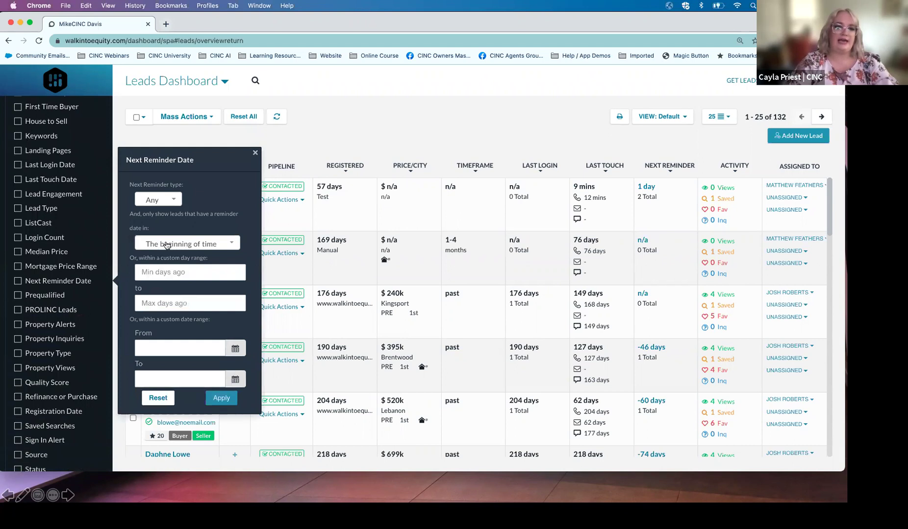
{"action": "left_click", "coordinate": [167, 246]}
{"action": "left_click", "coordinate": [162, 302]}
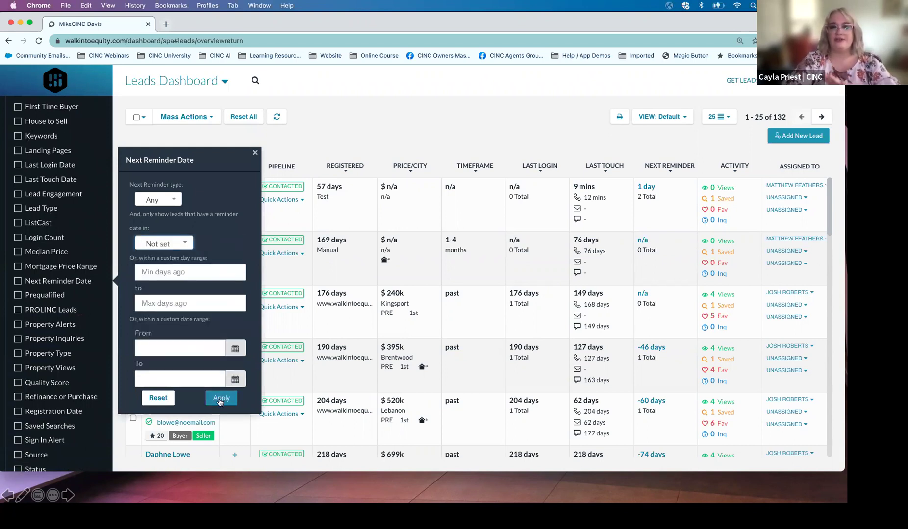
{"action": "left_click", "coordinate": [221, 398]}
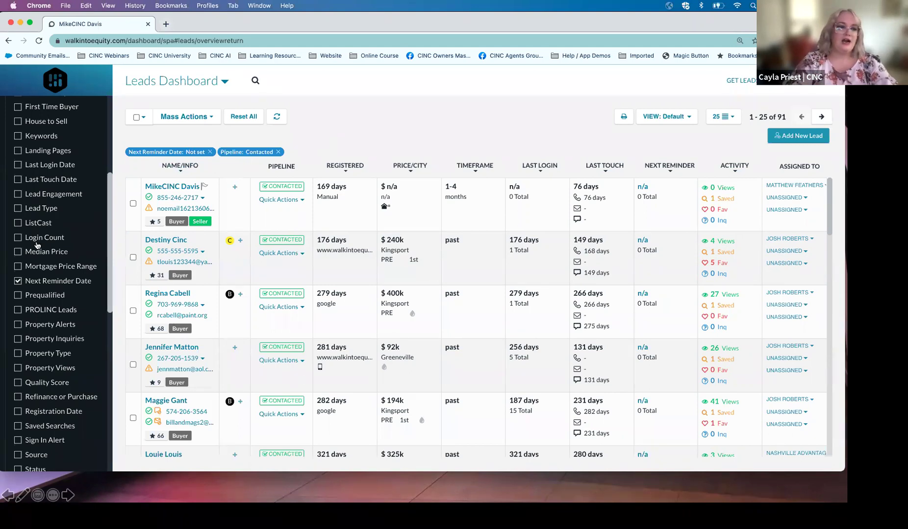
Step: Save the current filter combination as a new saved filter named DANGER!!!
{"action": "scroll", "coordinate": [37, 245], "scroll_direction": "down", "scroll_amount": 5}
{"action": "scroll", "coordinate": [37, 245], "scroll_direction": "down", "scroll_amount": 5}
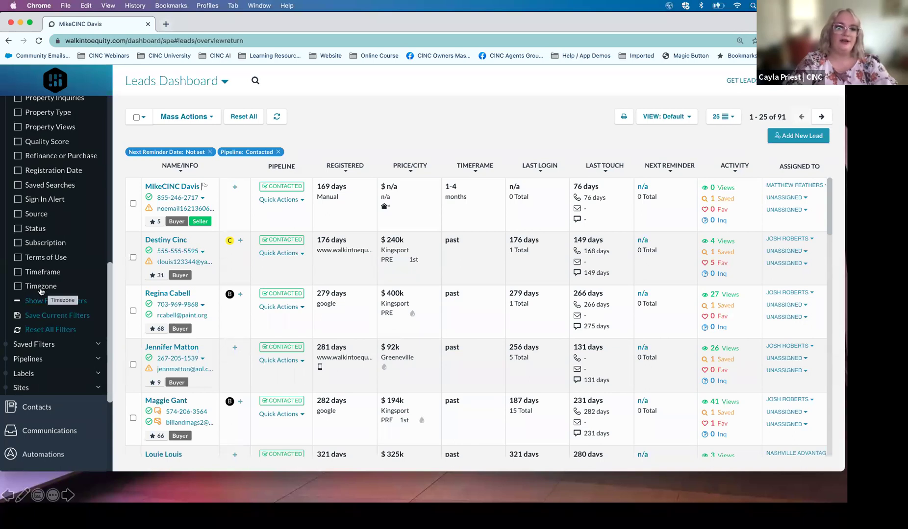
{"action": "left_click", "coordinate": [51, 317]}
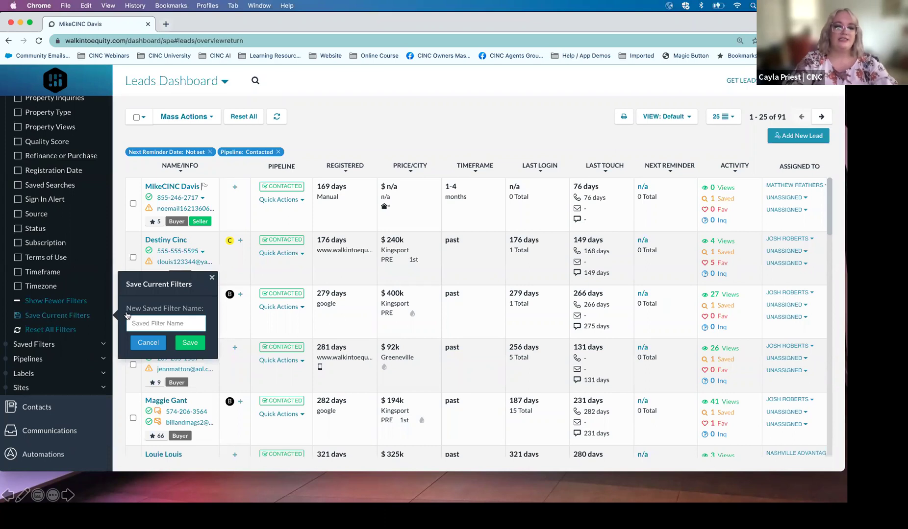
{"action": "left_click", "coordinate": [129, 324]}
{"action": "type", "text": "DANGER!!!"}
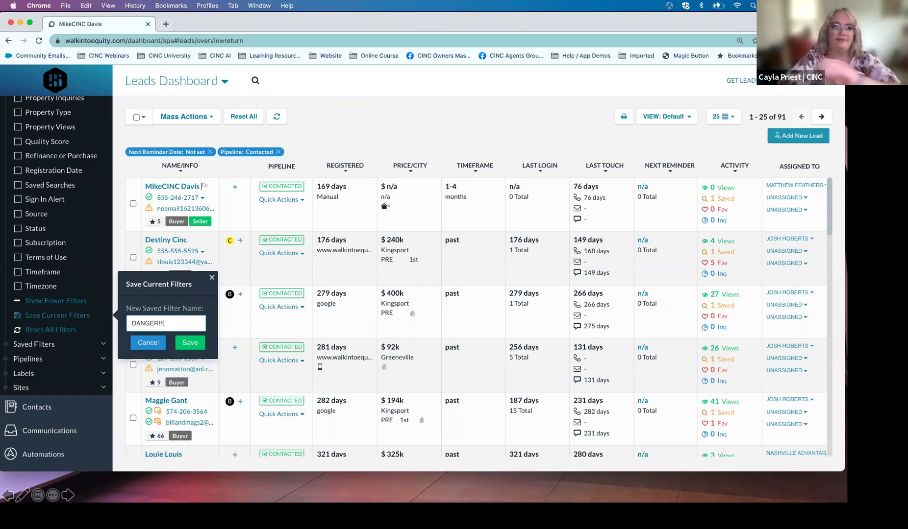
{"action": "left_click", "coordinate": [189, 343]}
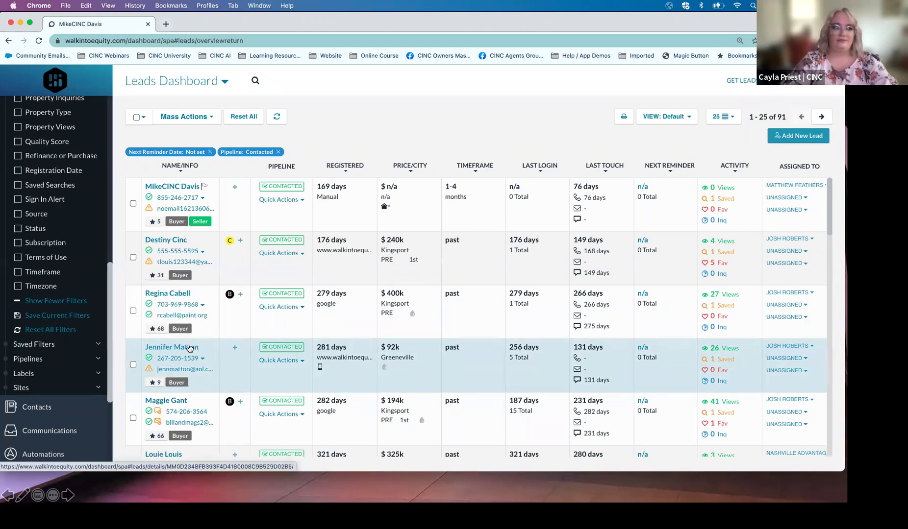
Step: Reset all filters and apply the new DANGER!!! saved filter to the lead list
{"action": "left_click", "coordinate": [244, 116]}
{"action": "left_click", "coordinate": [33, 344]}
{"action": "scroll", "coordinate": [34, 345], "scroll_direction": "down", "scroll_amount": 3}
{"action": "scroll", "coordinate": [33, 345], "scroll_direction": "down", "scroll_amount": 2}
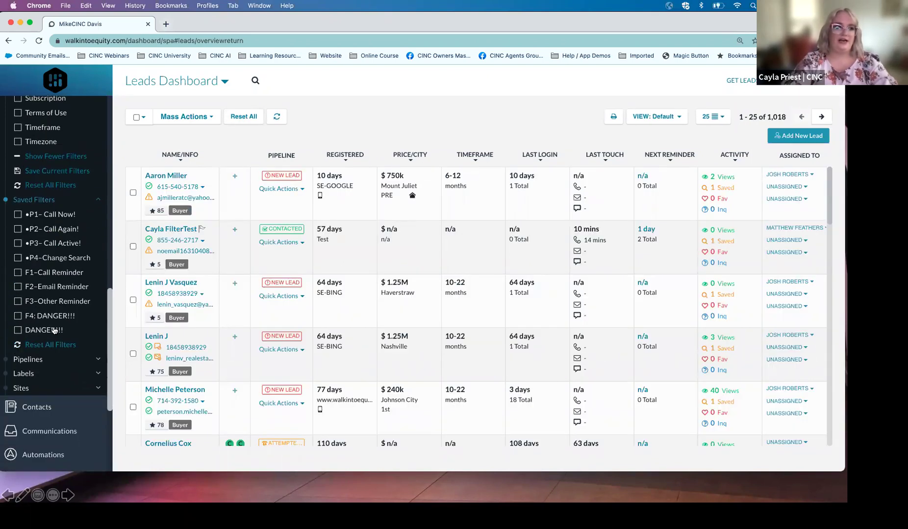
{"action": "left_click", "coordinate": [53, 331]}
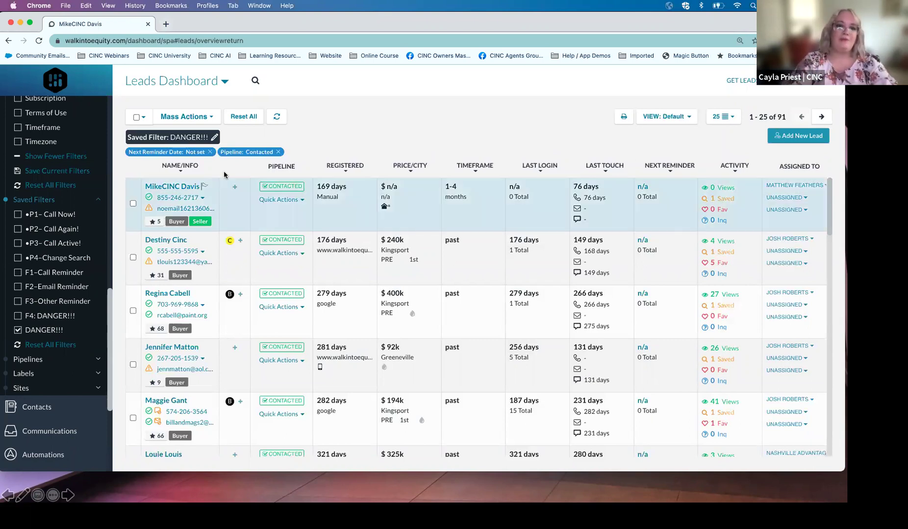
Step: Save the DANGER!!! saved filter as Public, and save it again with Public turned off
{"action": "left_click", "coordinate": [215, 138]}
{"action": "left_click", "coordinate": [271, 139]}
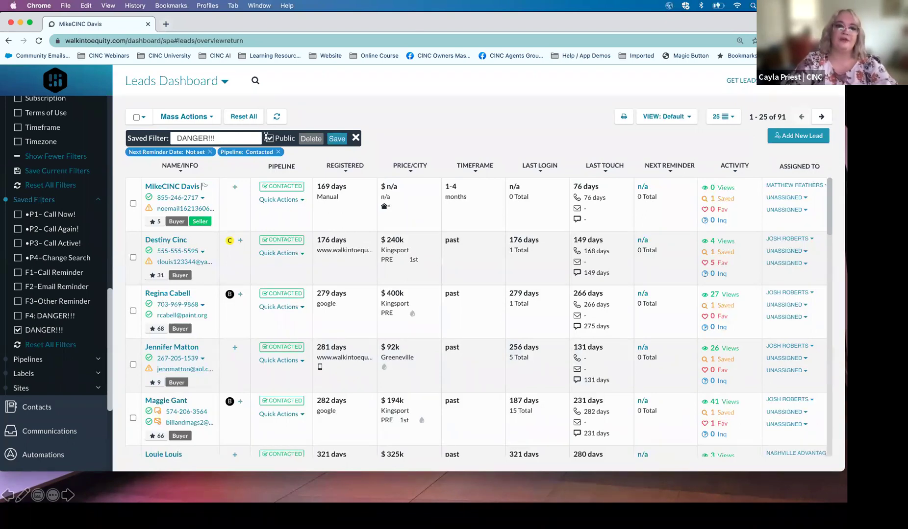
{"action": "left_click", "coordinate": [337, 139]}
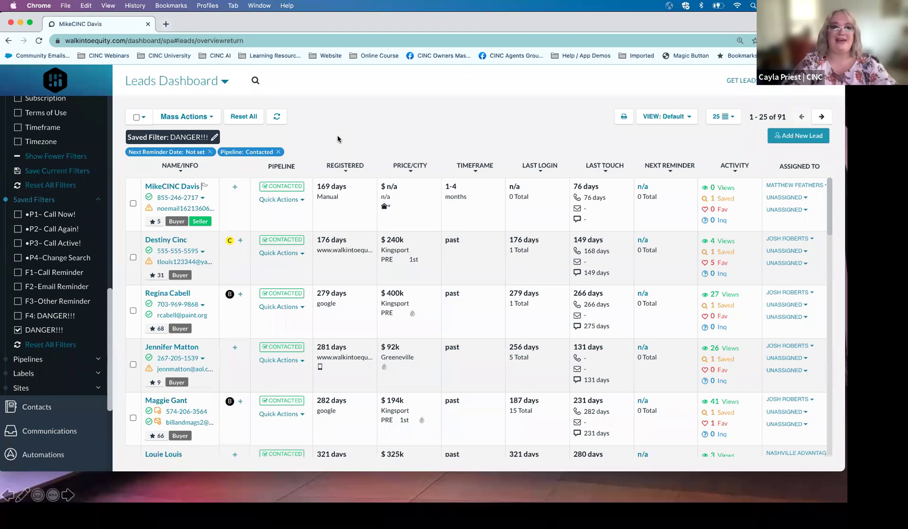
{"action": "left_click", "coordinate": [215, 139]}
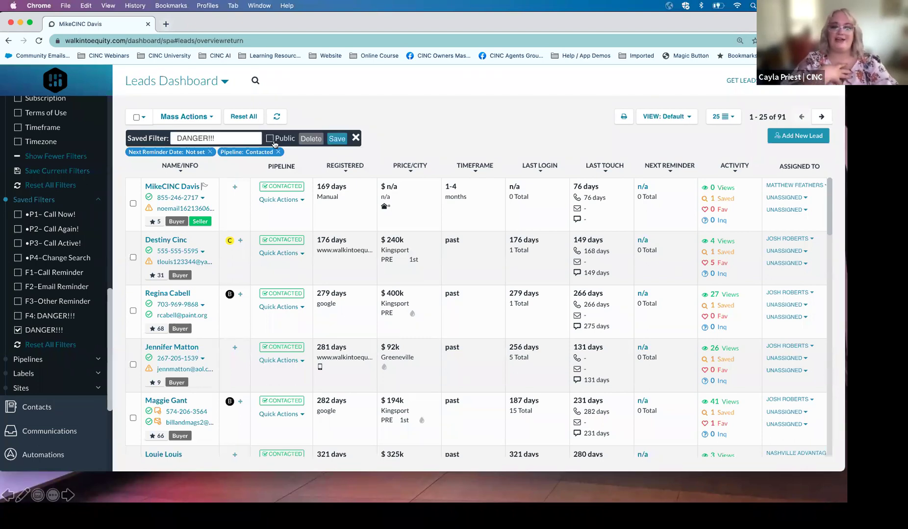
{"action": "left_click", "coordinate": [337, 140]}
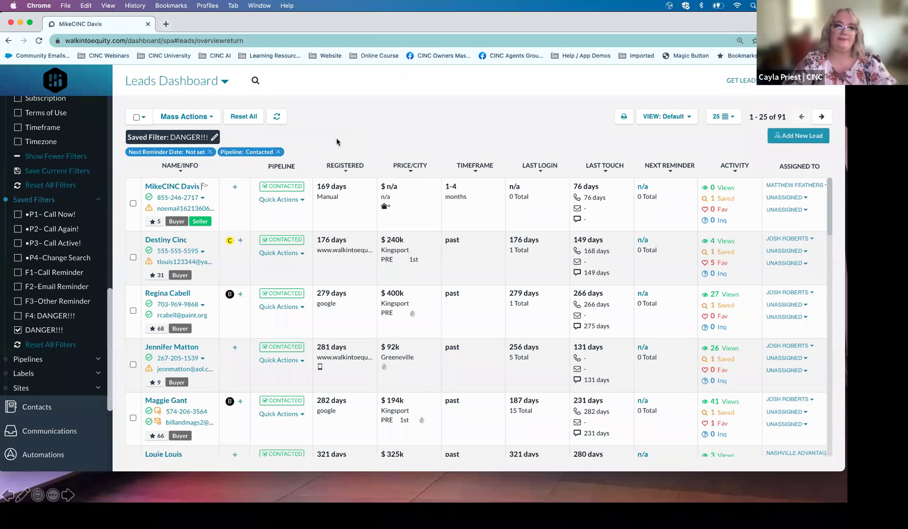
Step: Delete the saved filter DANGER!!! and confirm the deletion
{"action": "left_click", "coordinate": [214, 138]}
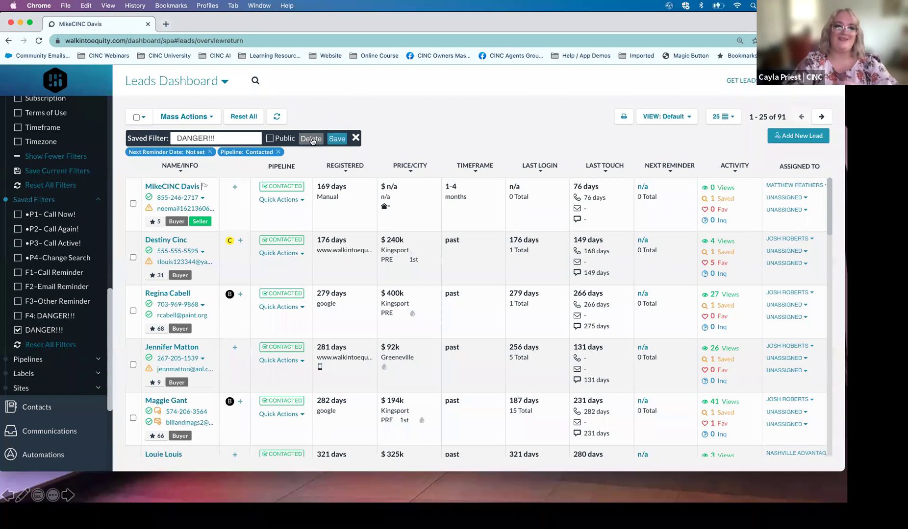
{"action": "left_click", "coordinate": [312, 140]}
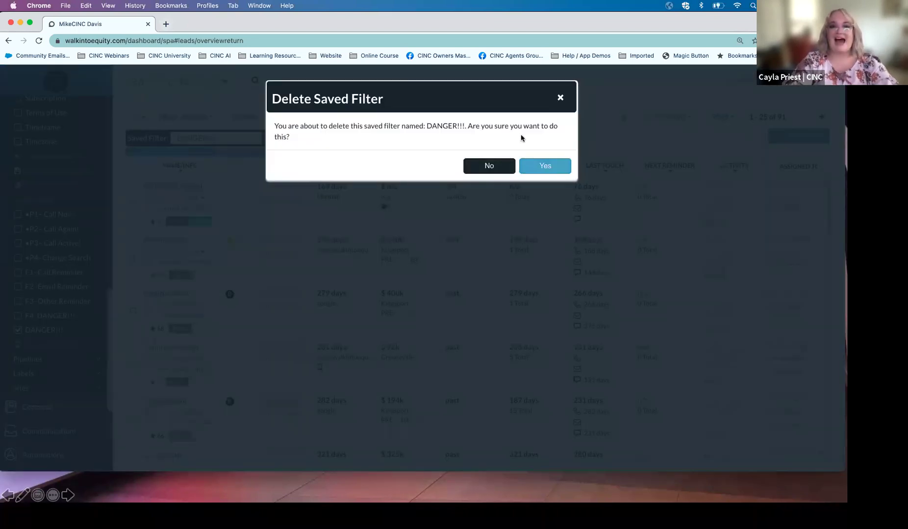
{"action": "key", "text": "Return"}
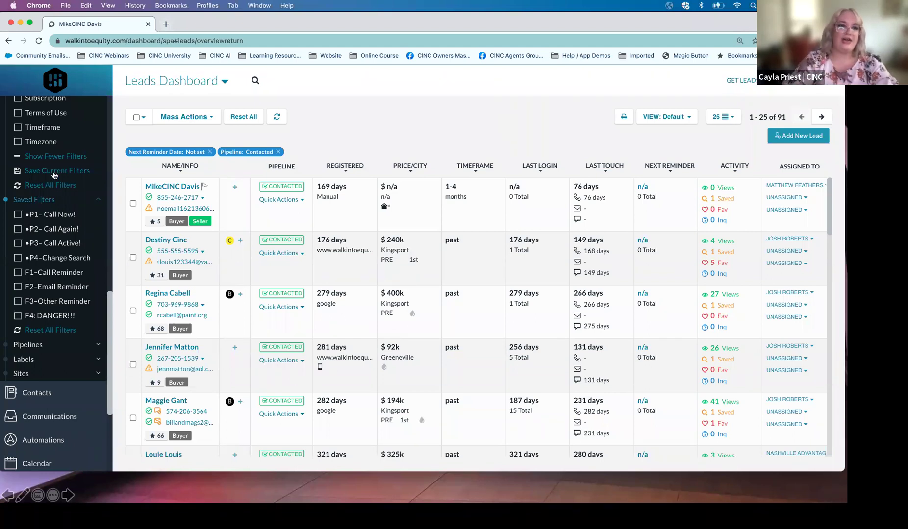
Step: Collapse the extended filter list and apply the P1– Call Now! saved filter
{"action": "left_click", "coordinate": [46, 156]}
{"action": "scroll", "coordinate": [46, 152], "scroll_direction": "up", "scroll_amount": 2}
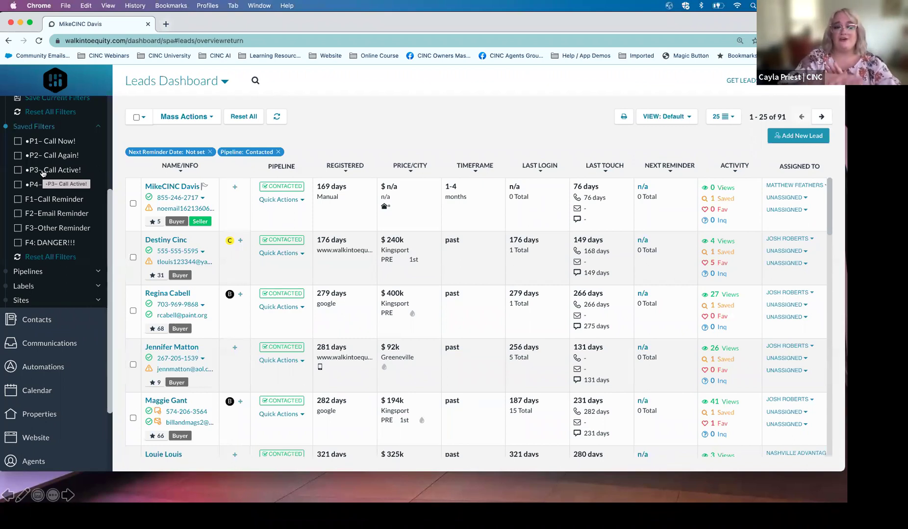
{"action": "left_click", "coordinate": [63, 146]}
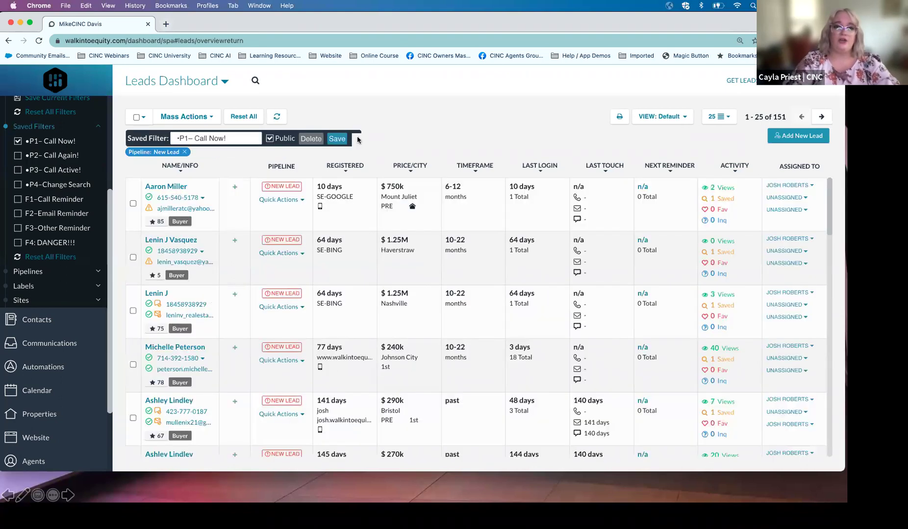
Step: Look at the pipeline stage options and quick actions of the first lead without changing its stage
{"action": "left_click", "coordinate": [283, 187]}
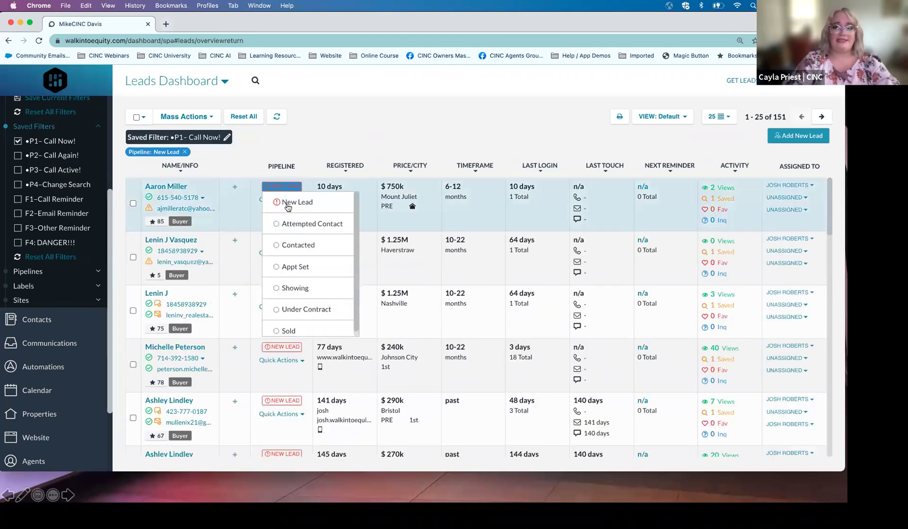
{"action": "left_click", "coordinate": [310, 161]}
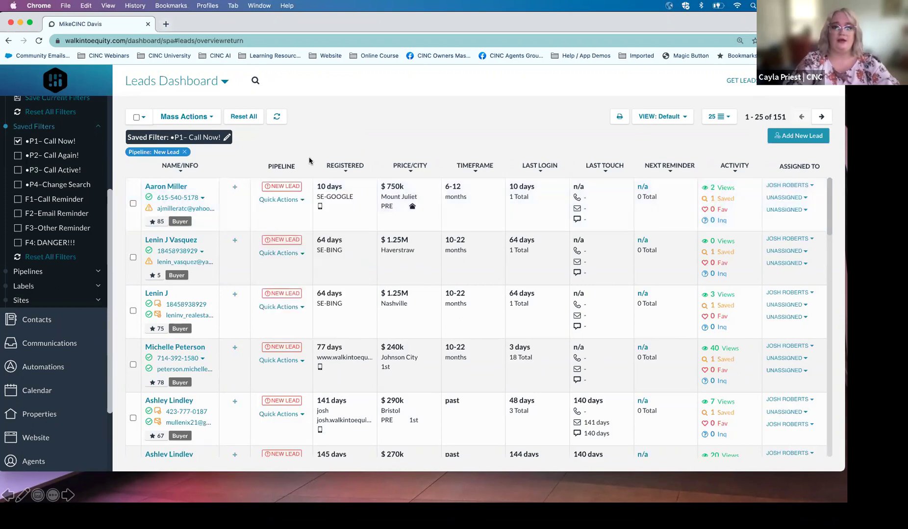
{"action": "left_click", "coordinate": [287, 200]}
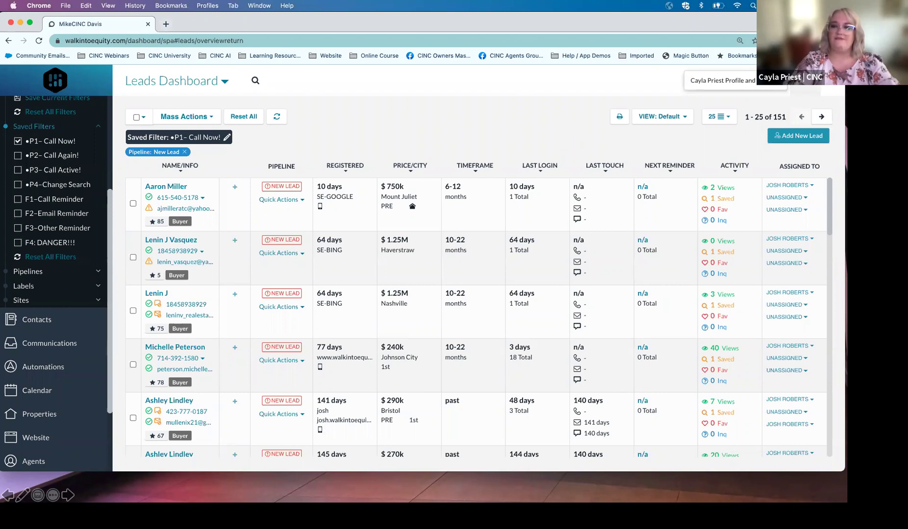
Step: Look up the Tech Support contact details in the account profile options and return to the lead list
{"action": "left_click", "coordinate": [804, 80]}
{"action": "left_click", "coordinate": [702, 256]}
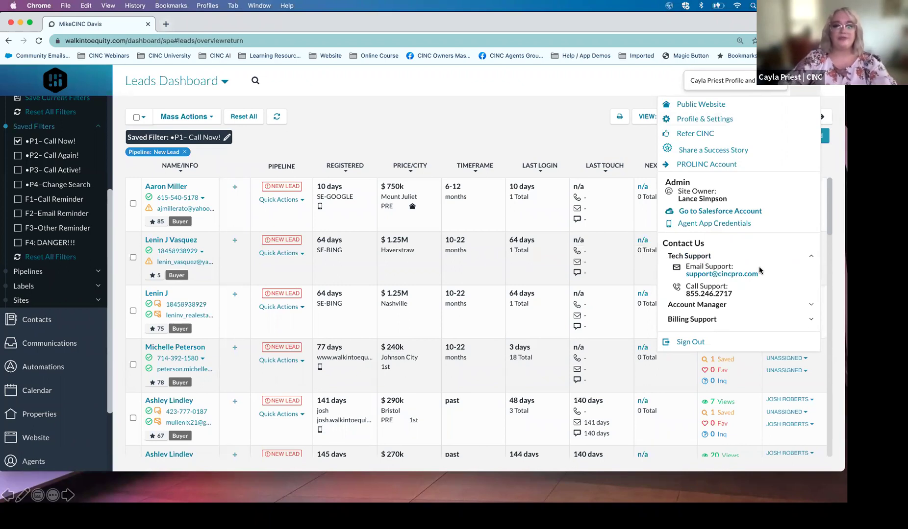
{"action": "left_click", "coordinate": [425, 118]}
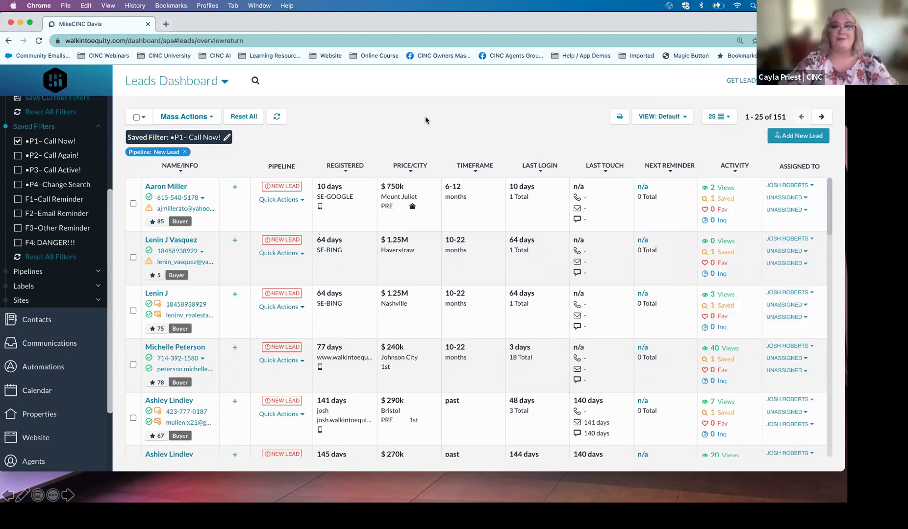